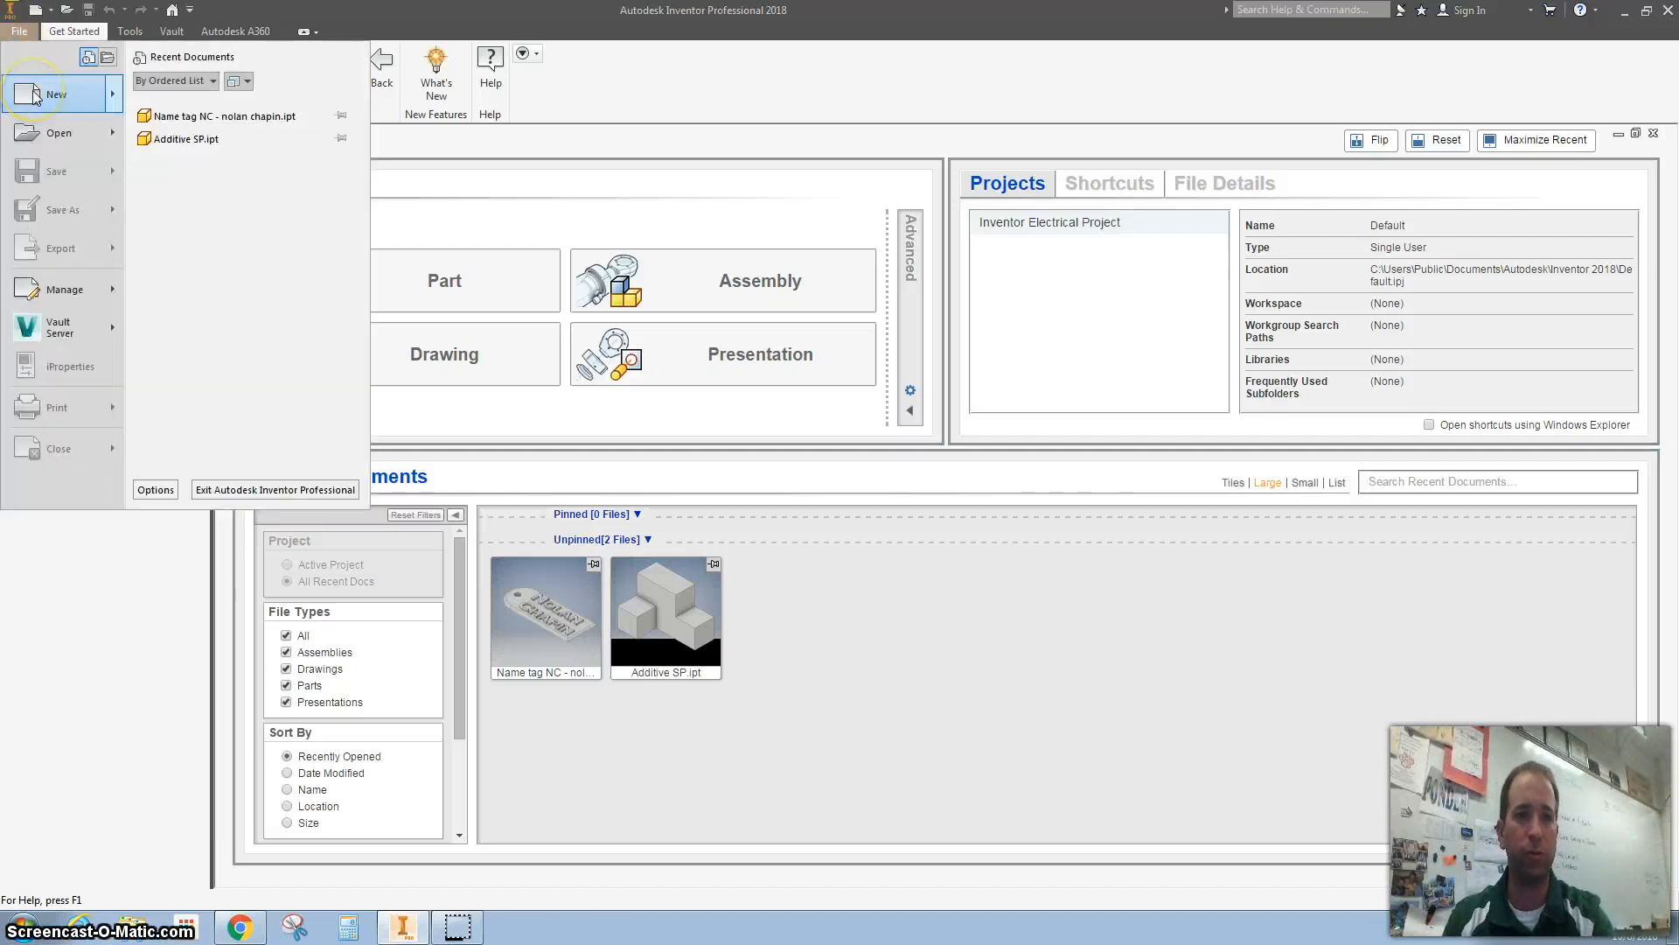
Create a new part file from the metric Standard (mm).ipt template
{"action": "mouse_move", "coordinate": [35, 96]}
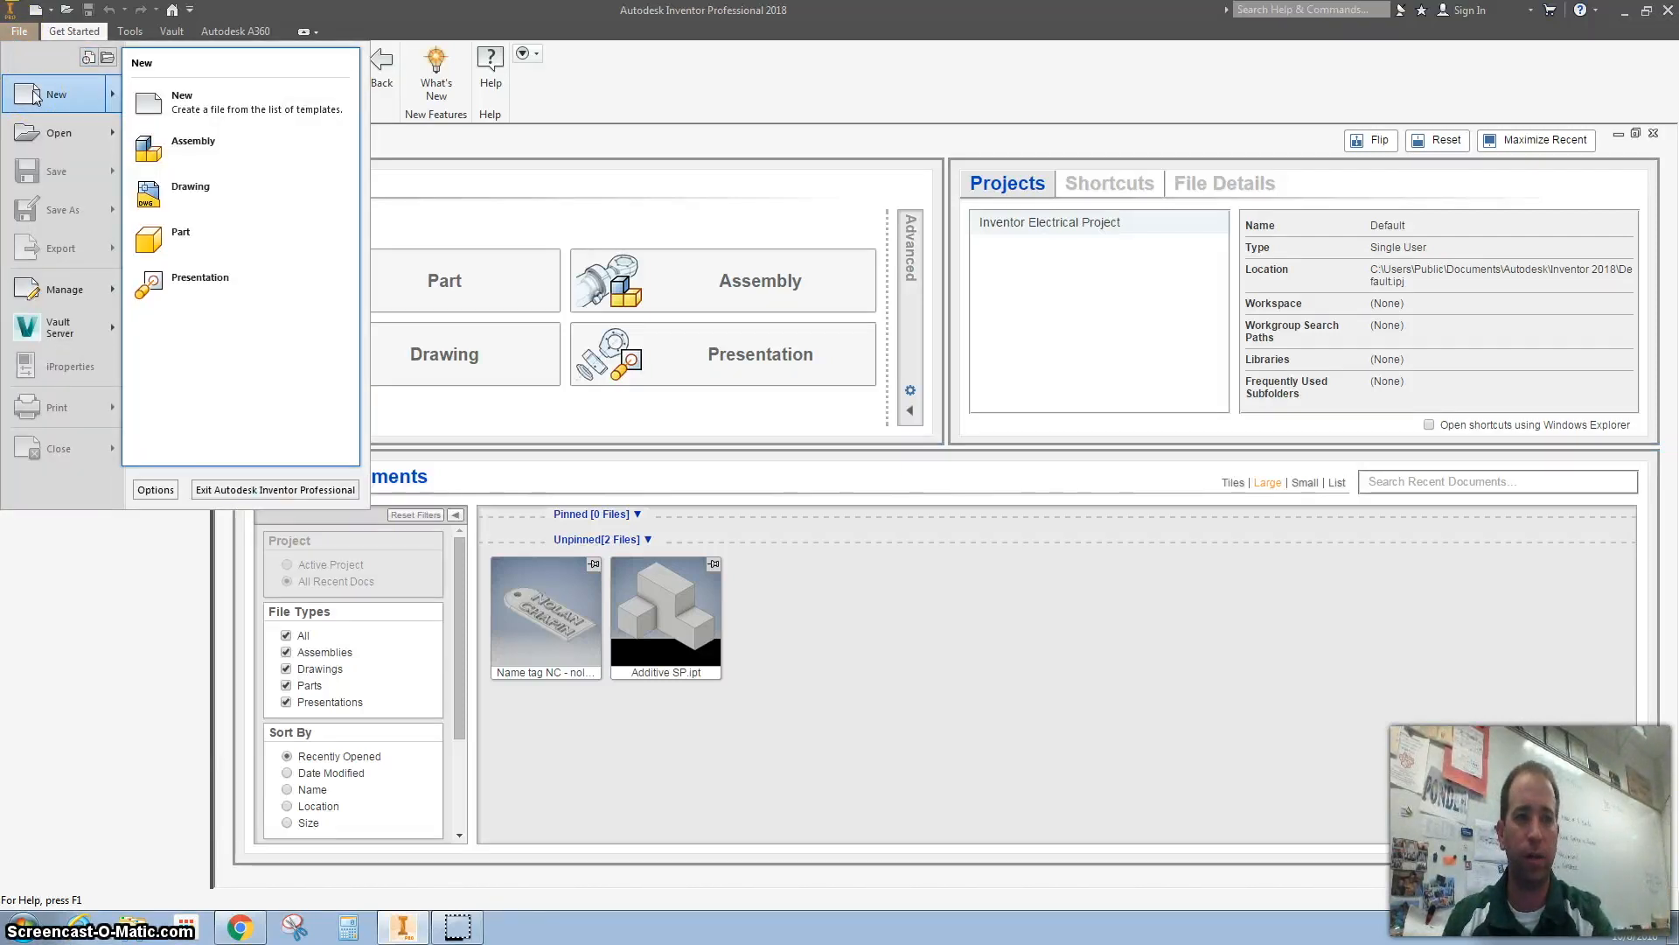
{"action": "left_click", "coordinate": [37, 96]}
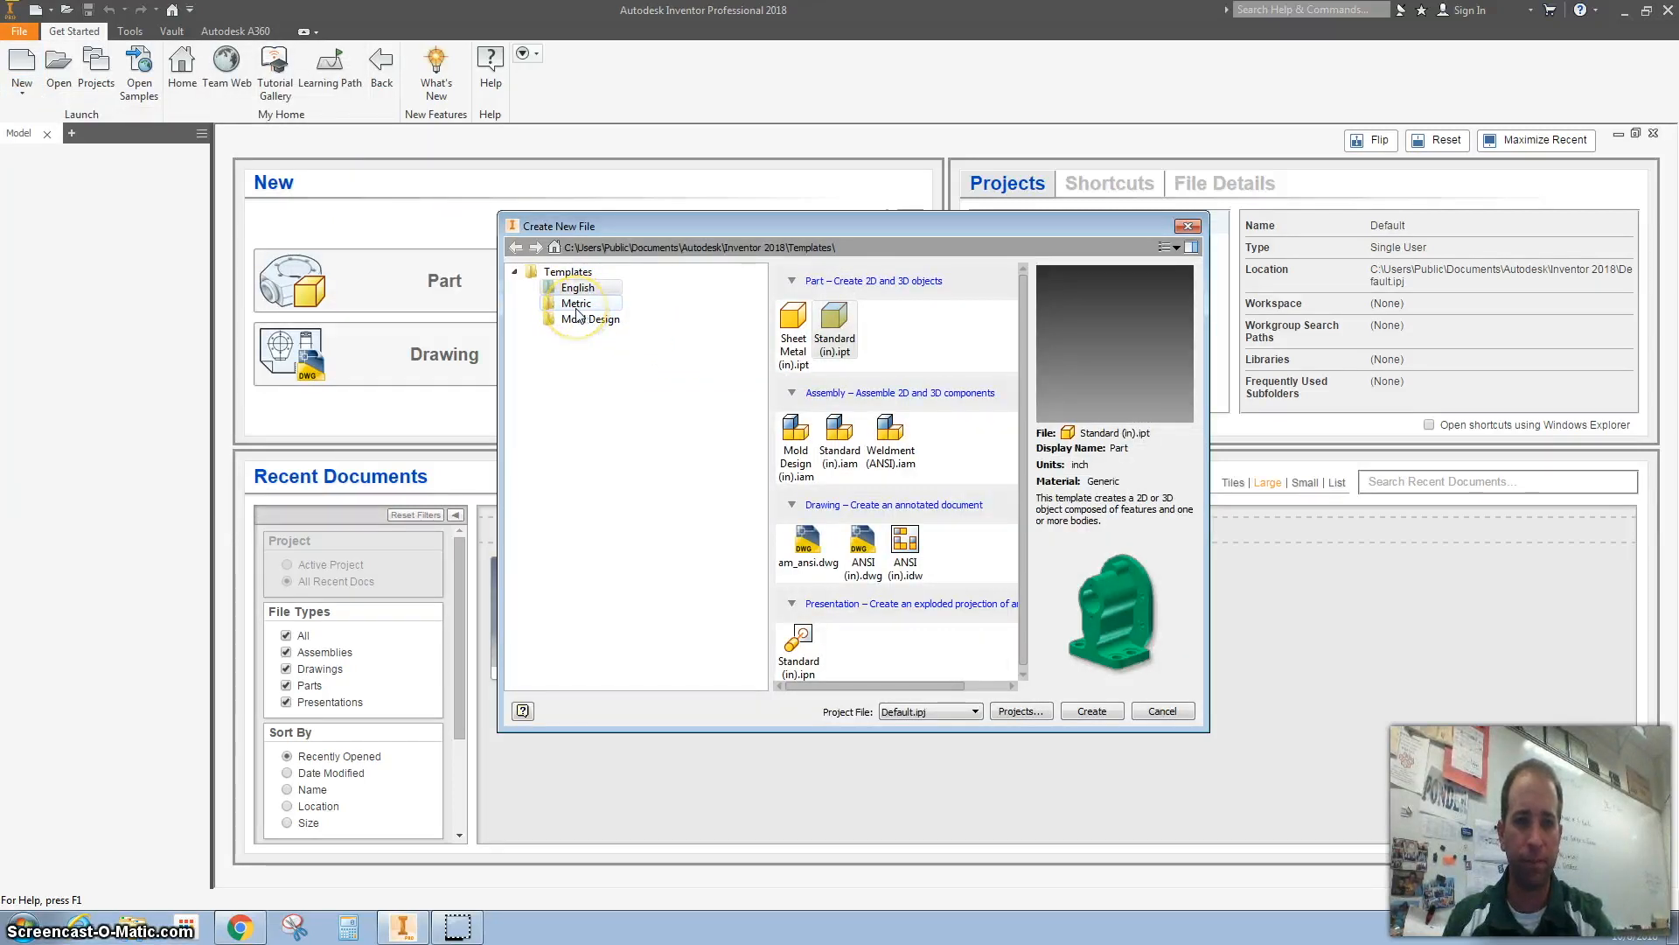
{"action": "left_click", "coordinate": [577, 306]}
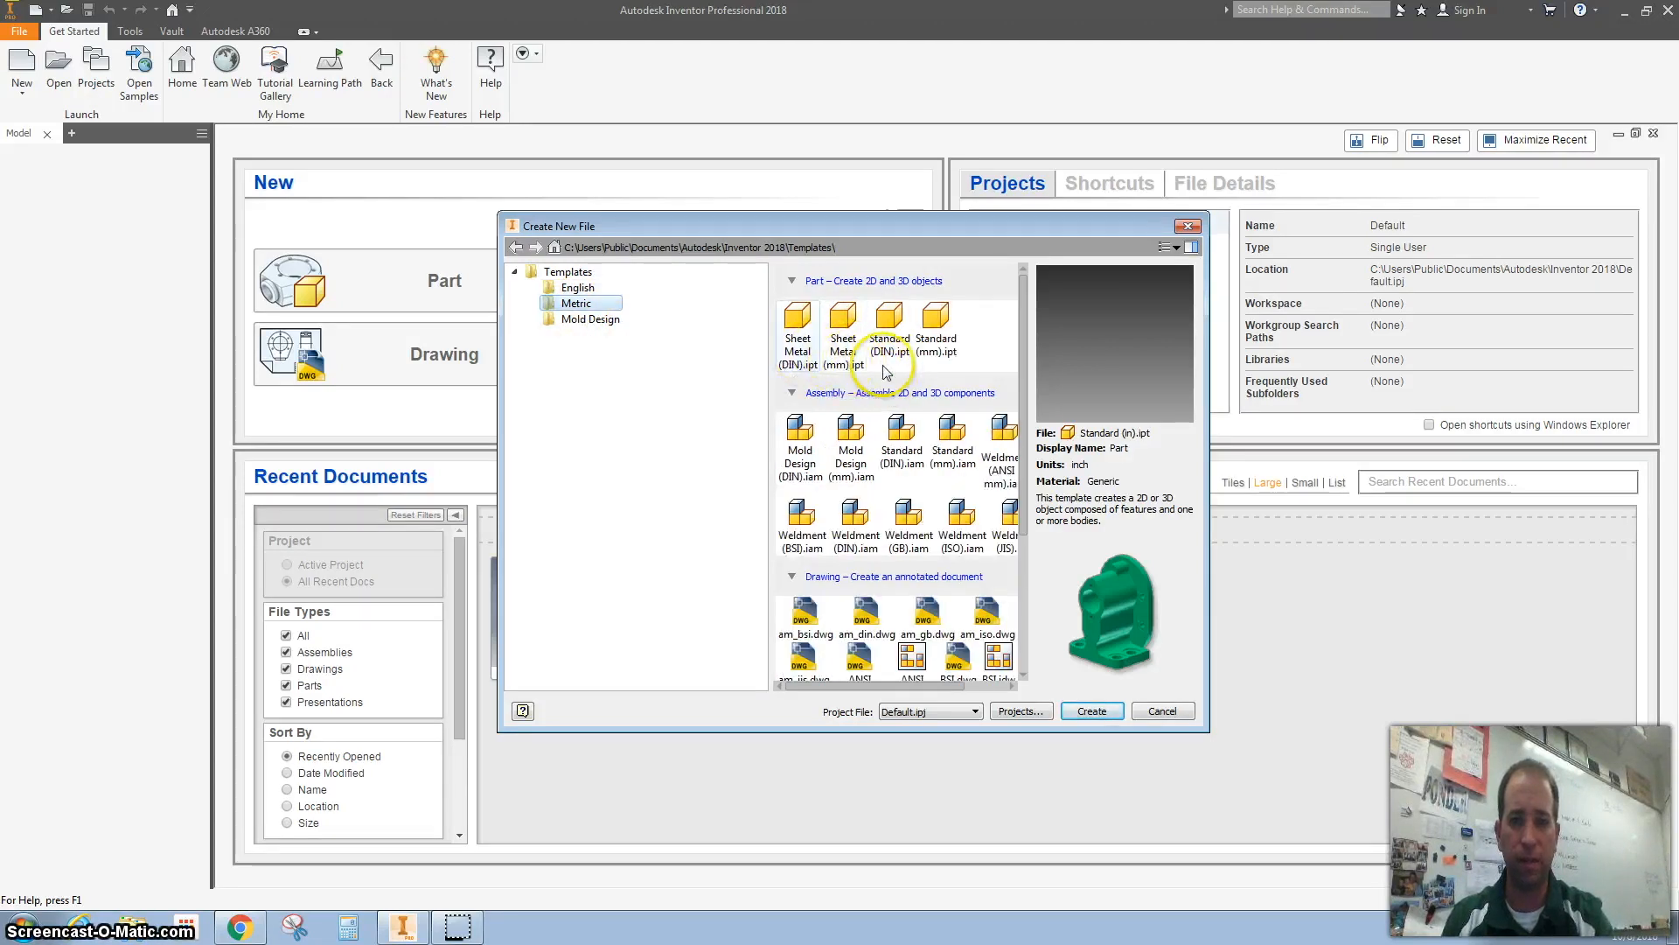
{"action": "double_click", "coordinate": [936, 325]}
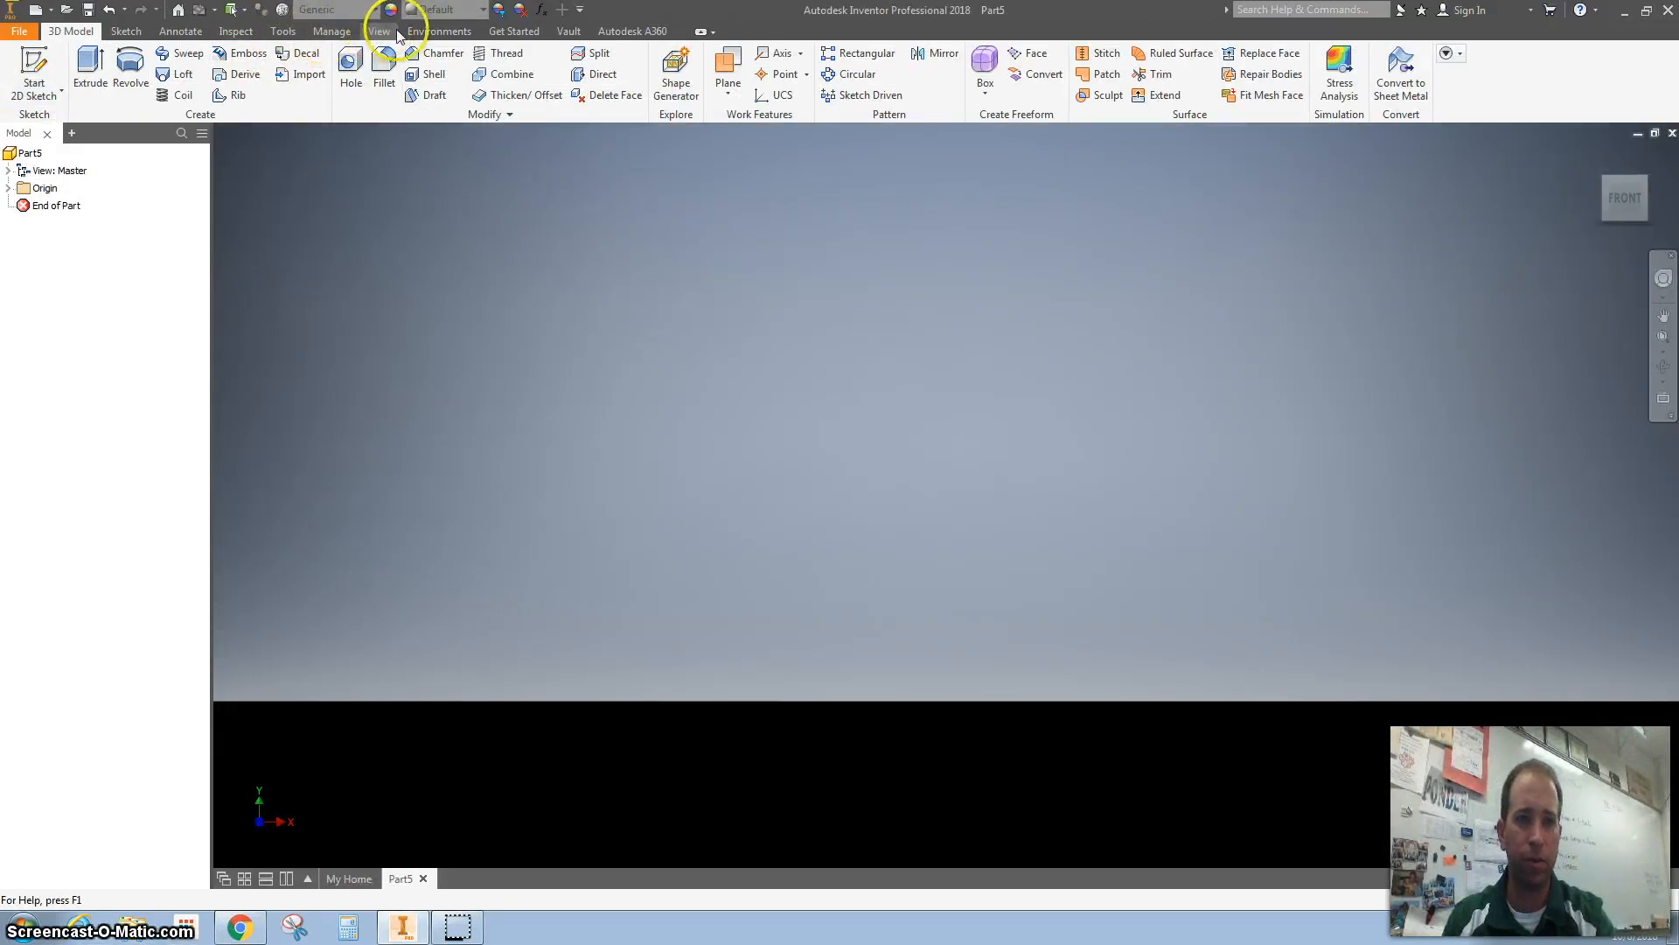
Set the part's document length unit to centimeter and apply the change
{"action": "left_click", "coordinate": [282, 30]}
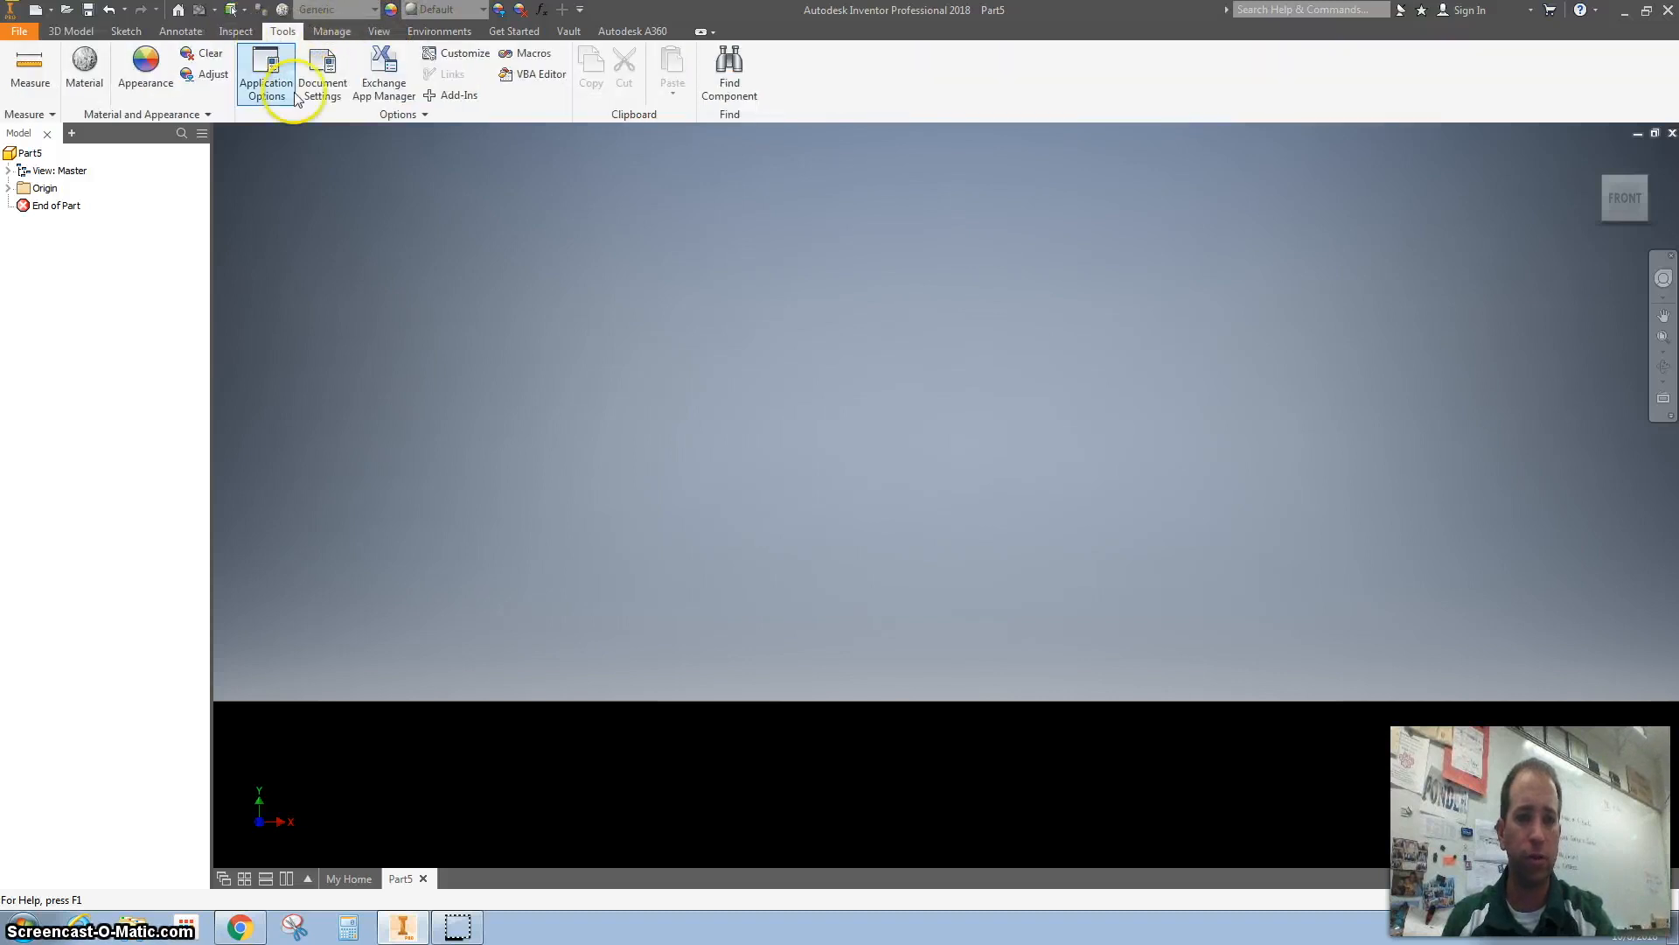
{"action": "left_click", "coordinate": [322, 89]}
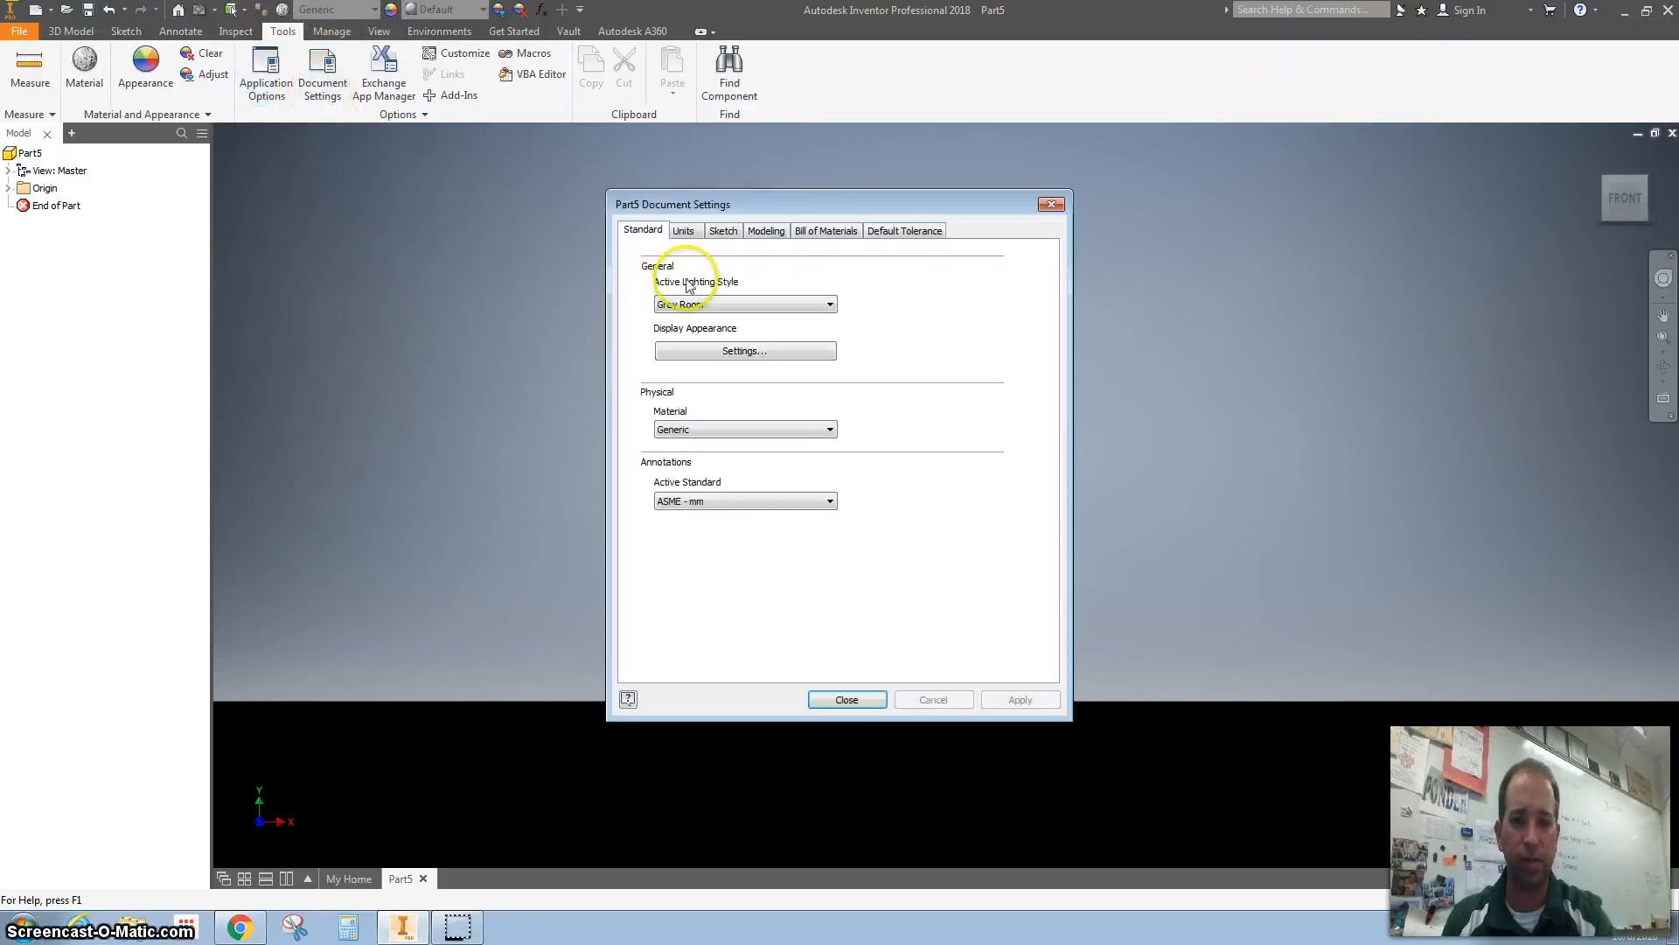
{"action": "left_click", "coordinate": [683, 230]}
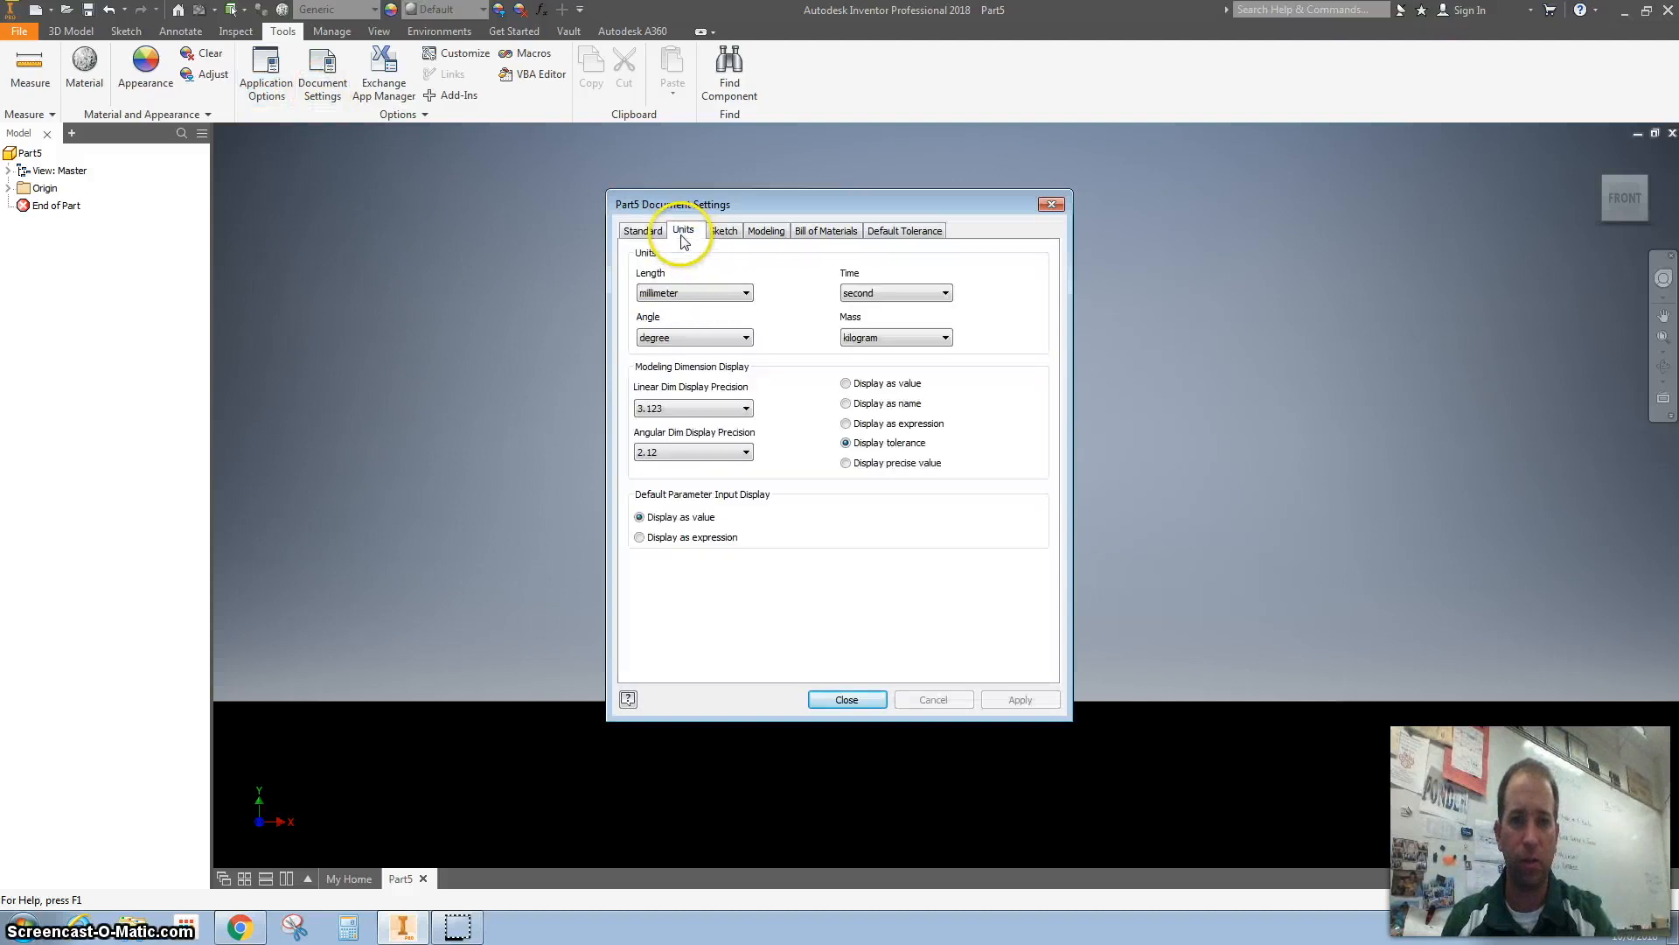
{"action": "left_click", "coordinate": [693, 293]}
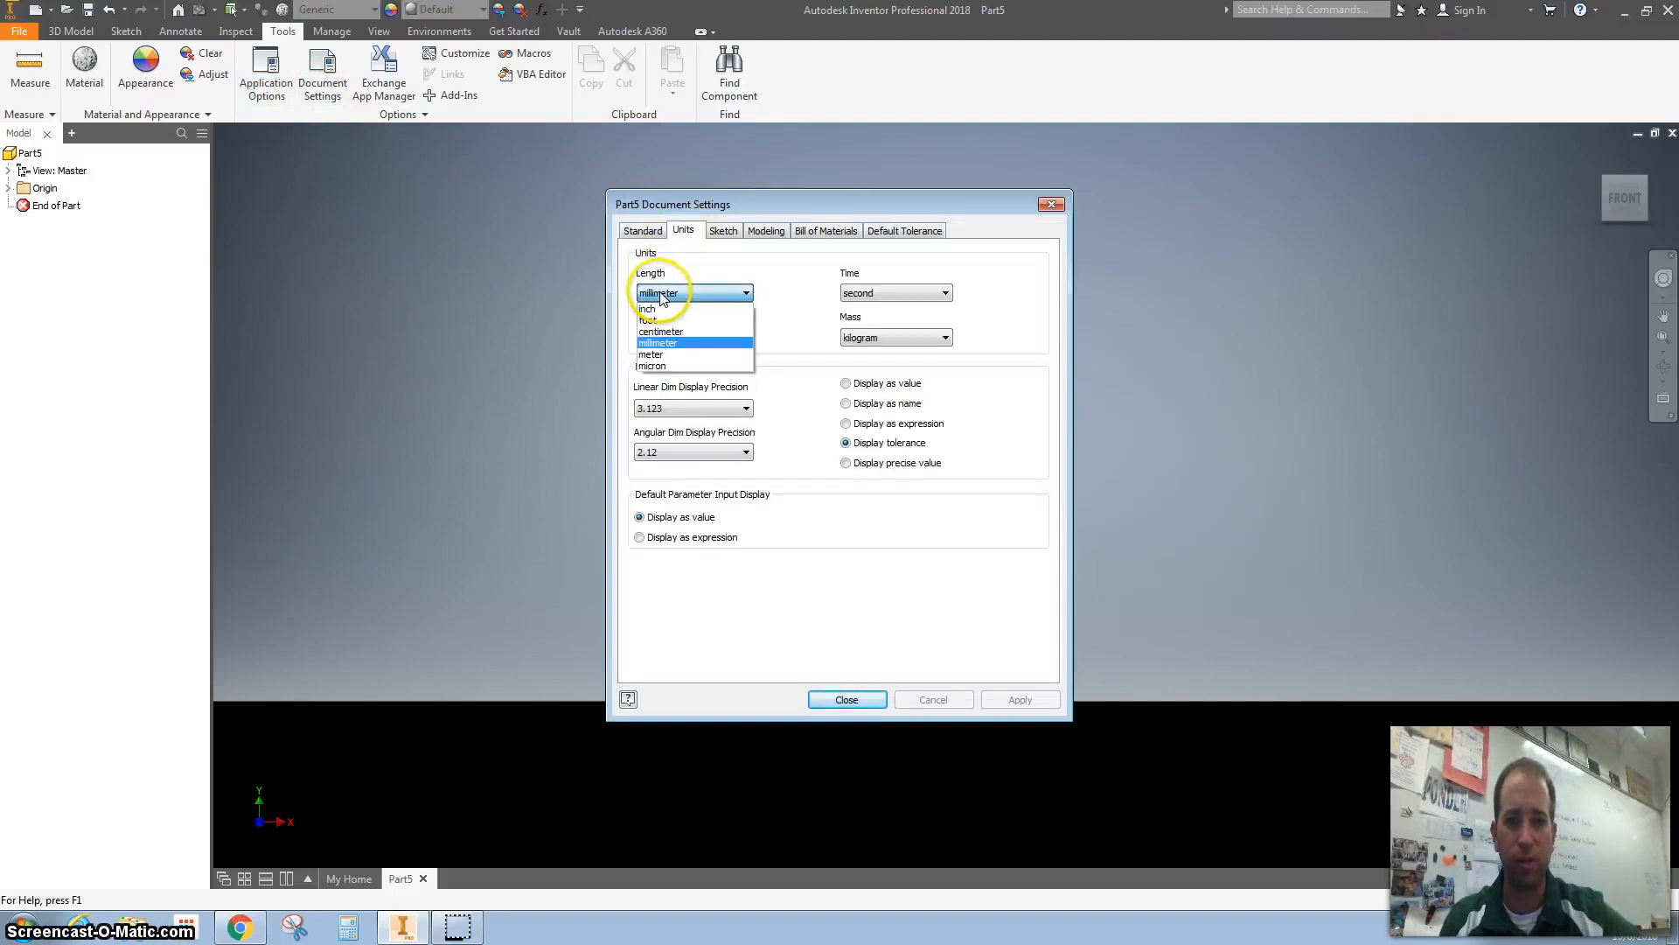
{"action": "left_click", "coordinate": [670, 338]}
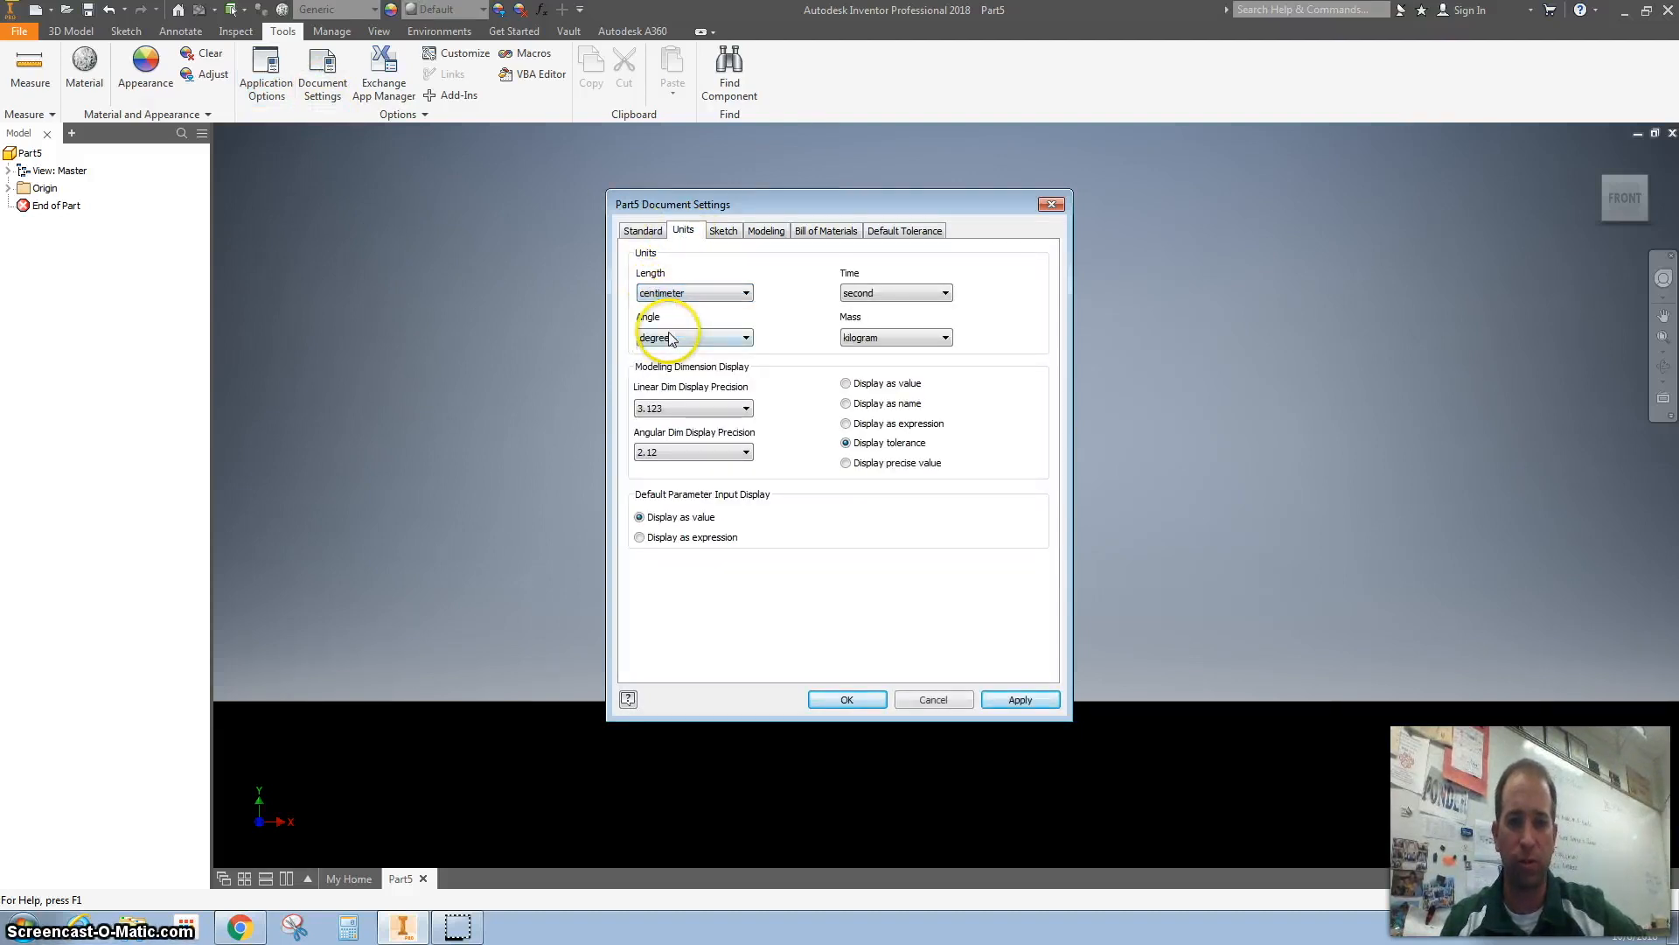
{"action": "left_click", "coordinate": [1020, 700]}
{"action": "left_click", "coordinate": [874, 698]}
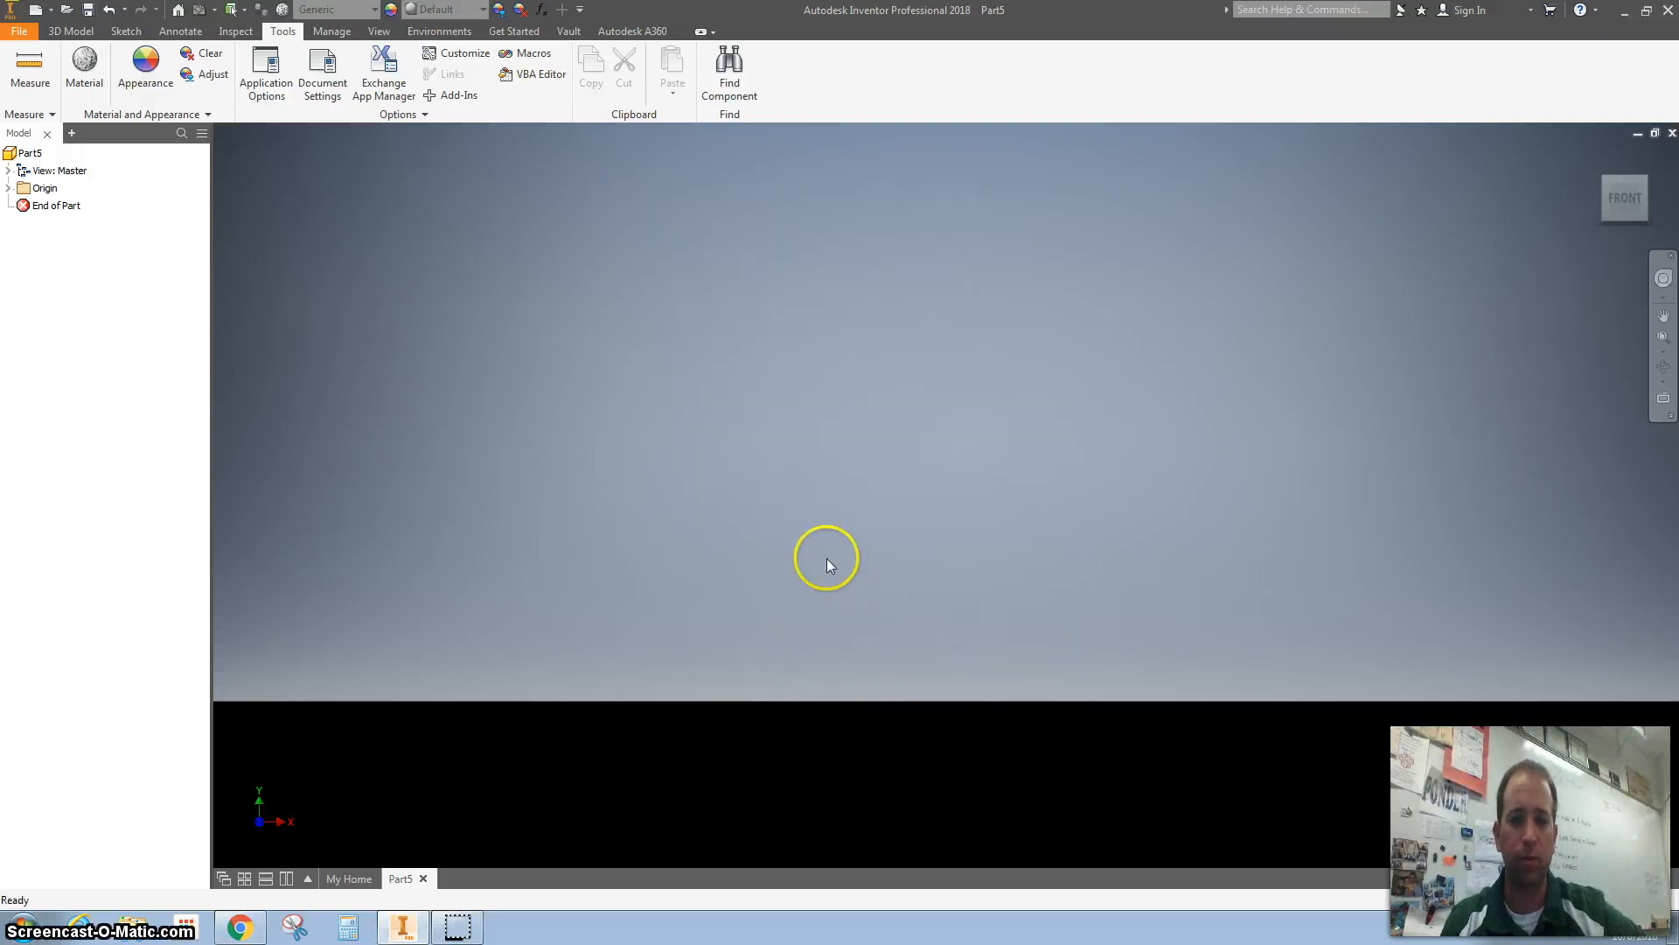
Start a 2D sketch on the front XY plane and draw a 3.5 cm wide rectangle with one corner at the origin
{"action": "left_click", "coordinate": [68, 31]}
{"action": "left_click", "coordinate": [33, 74]}
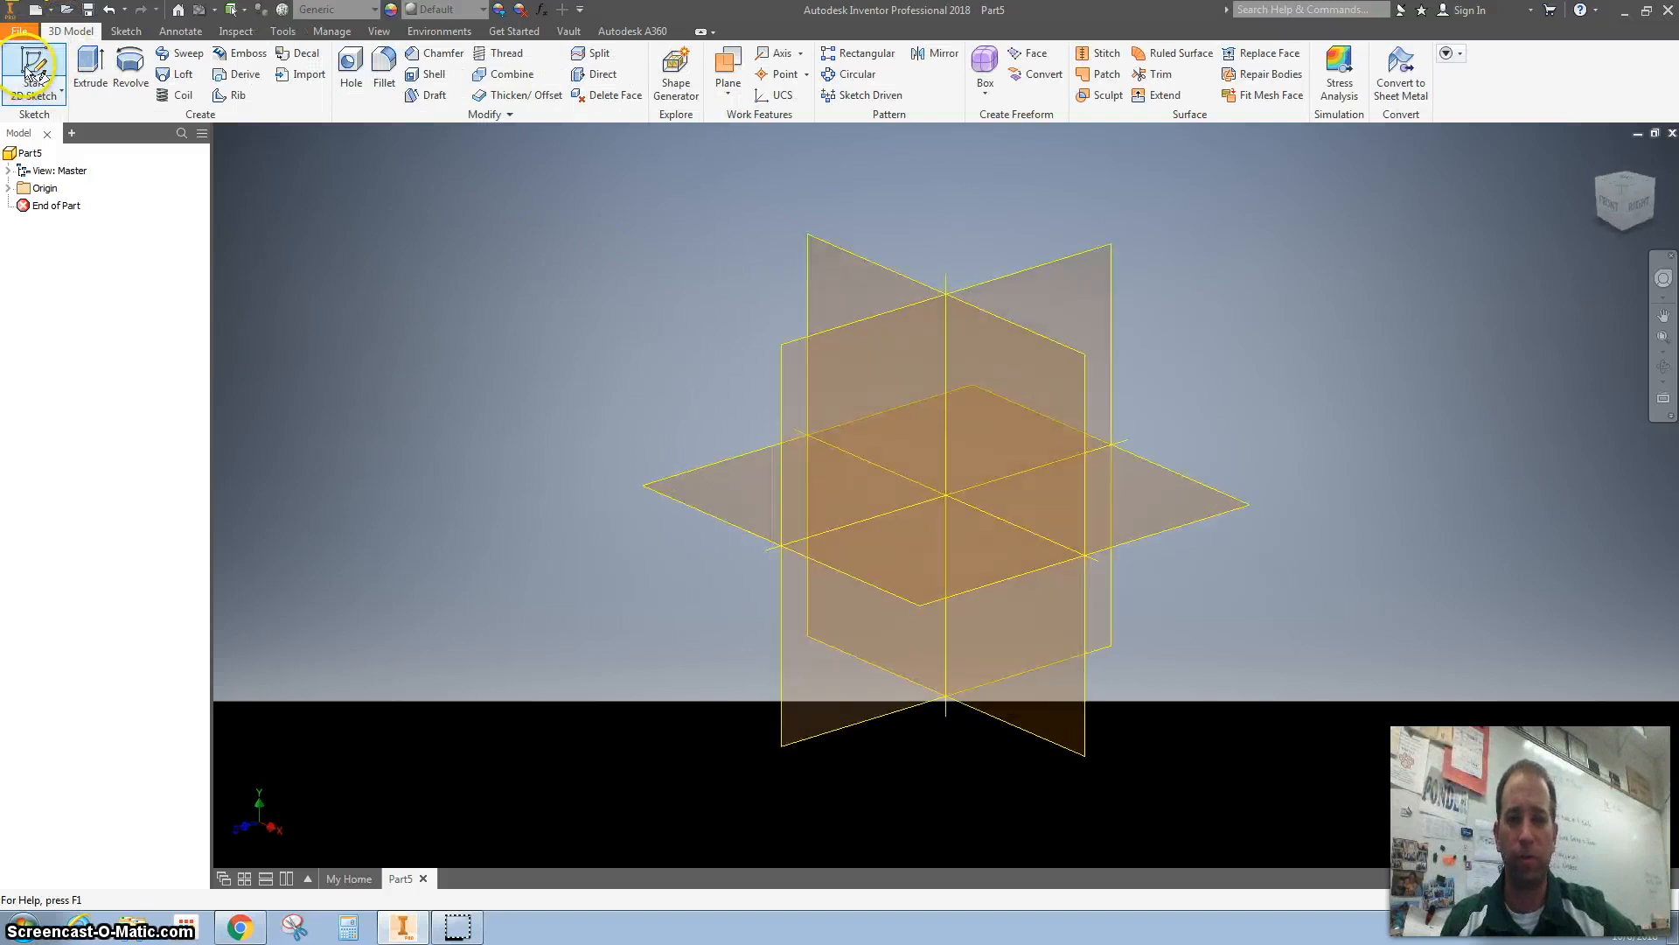
{"action": "left_click", "coordinate": [845, 265]}
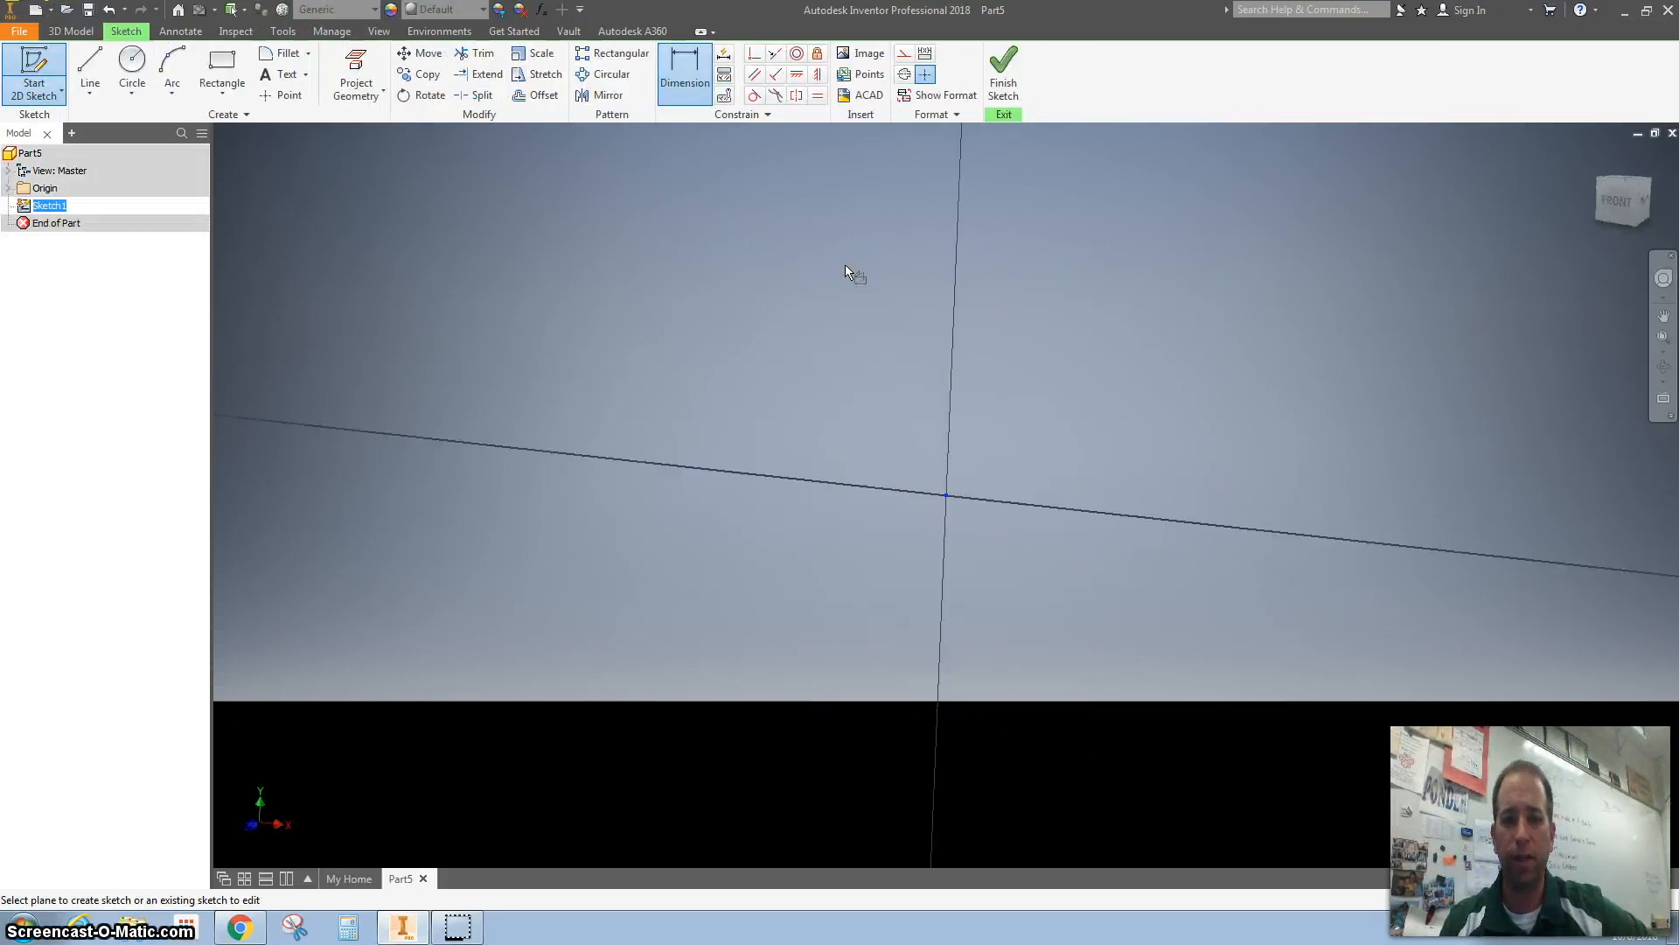
{"action": "left_click", "coordinate": [228, 70]}
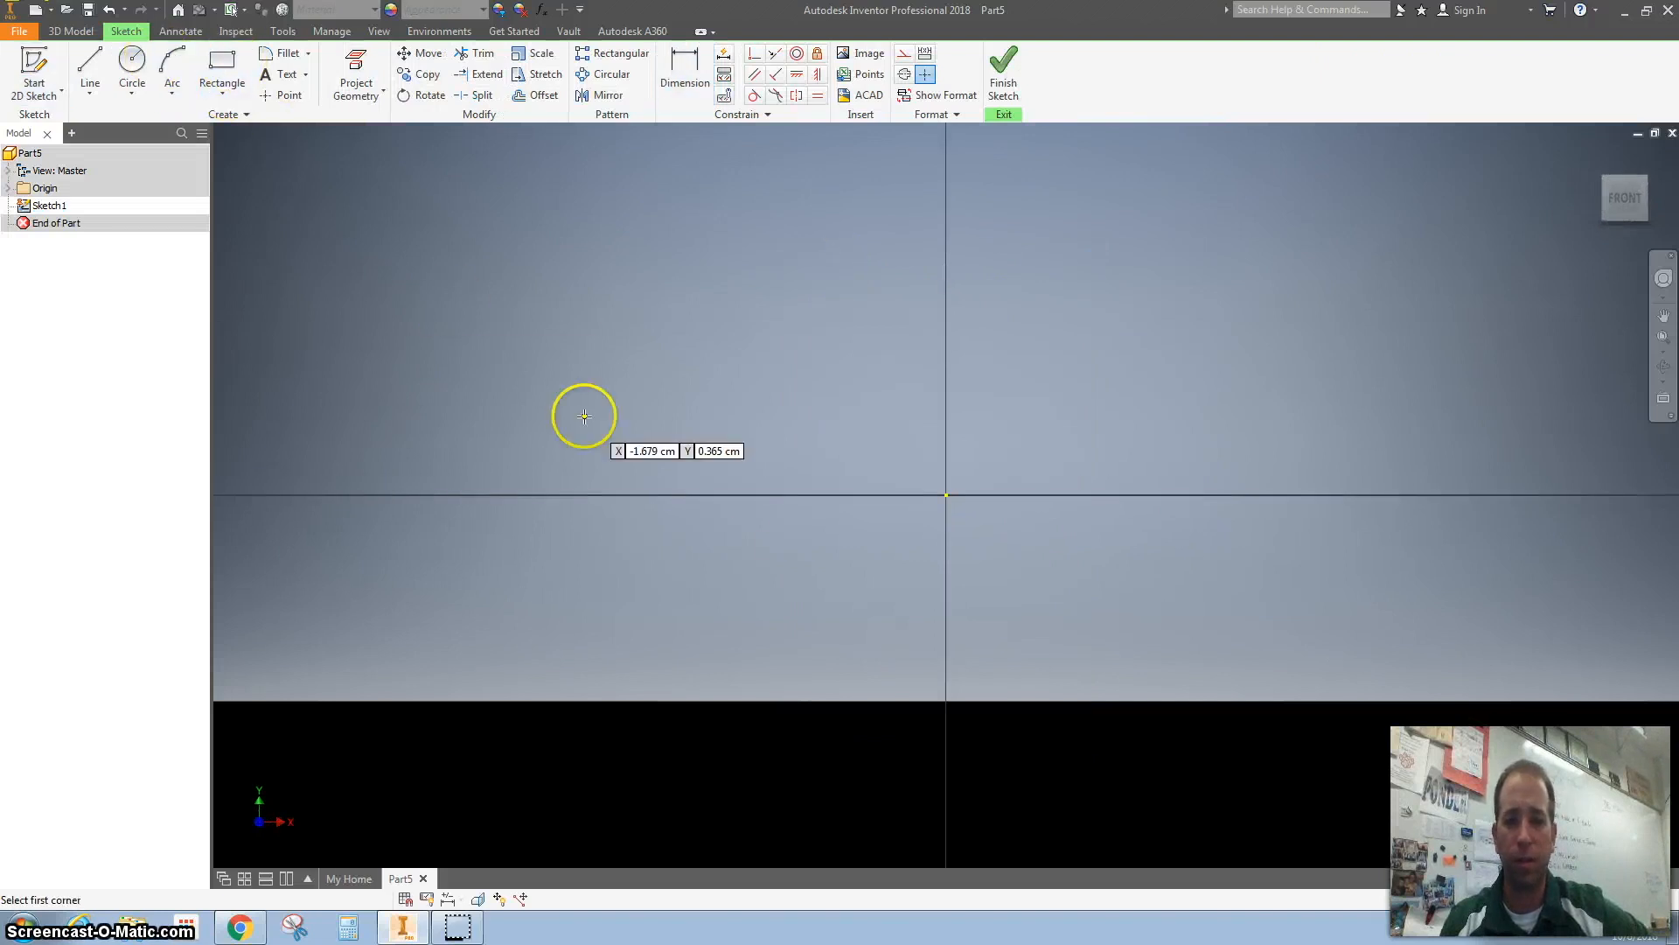
{"action": "left_click", "coordinate": [946, 495]}
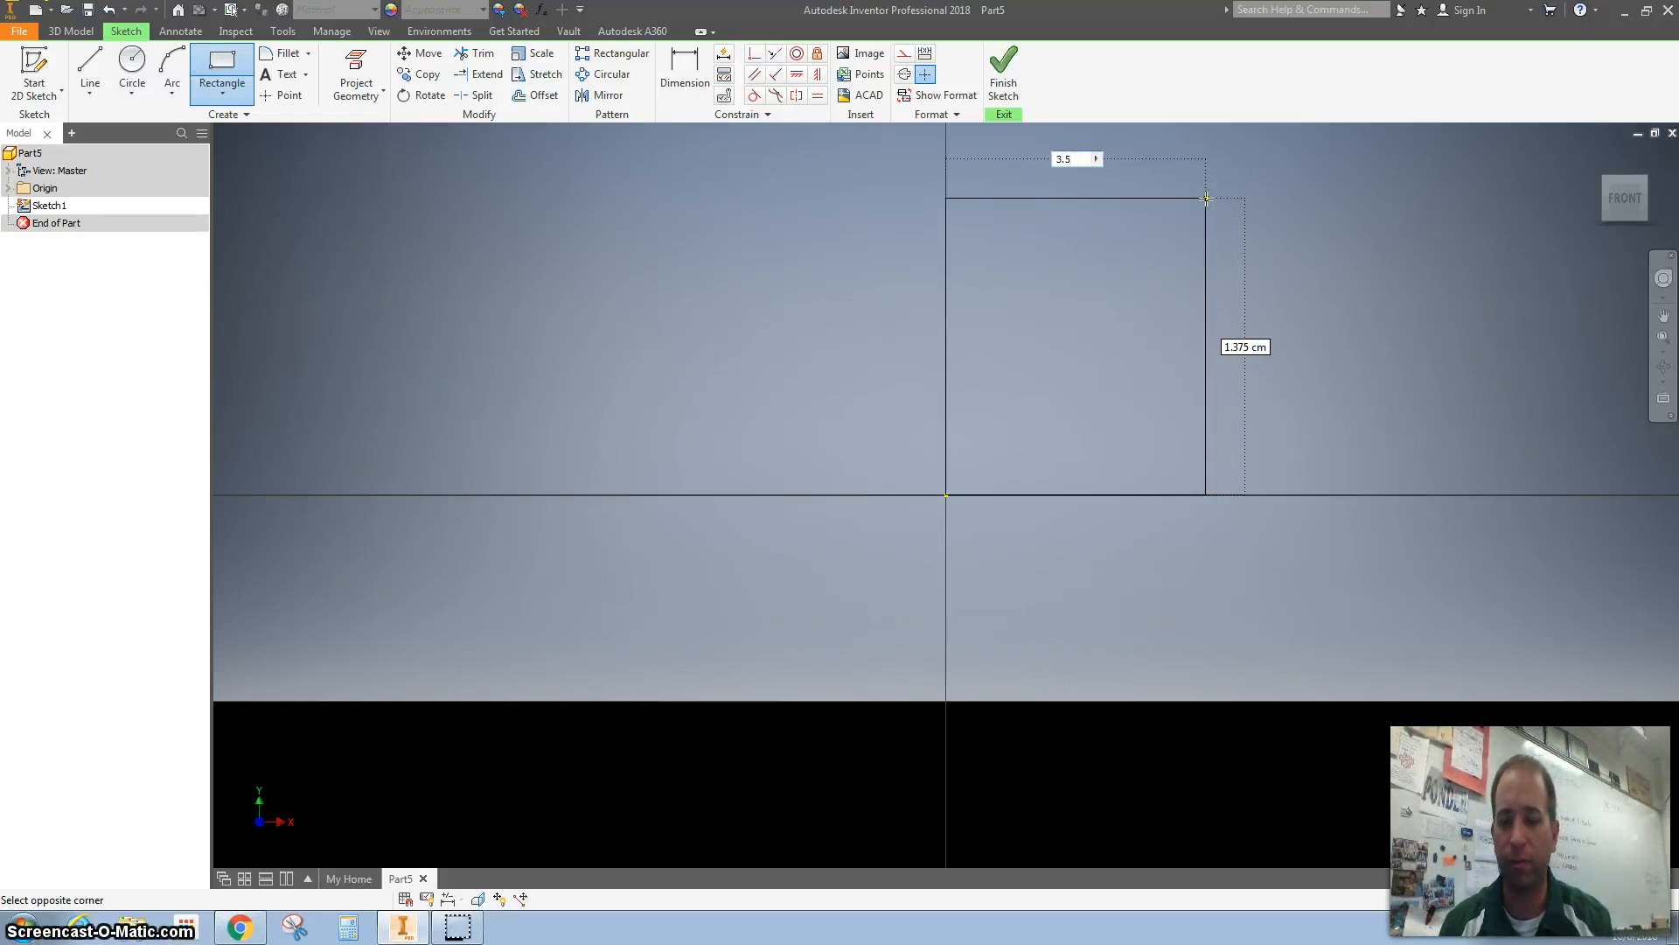
{"action": "key", "text": "Return"}
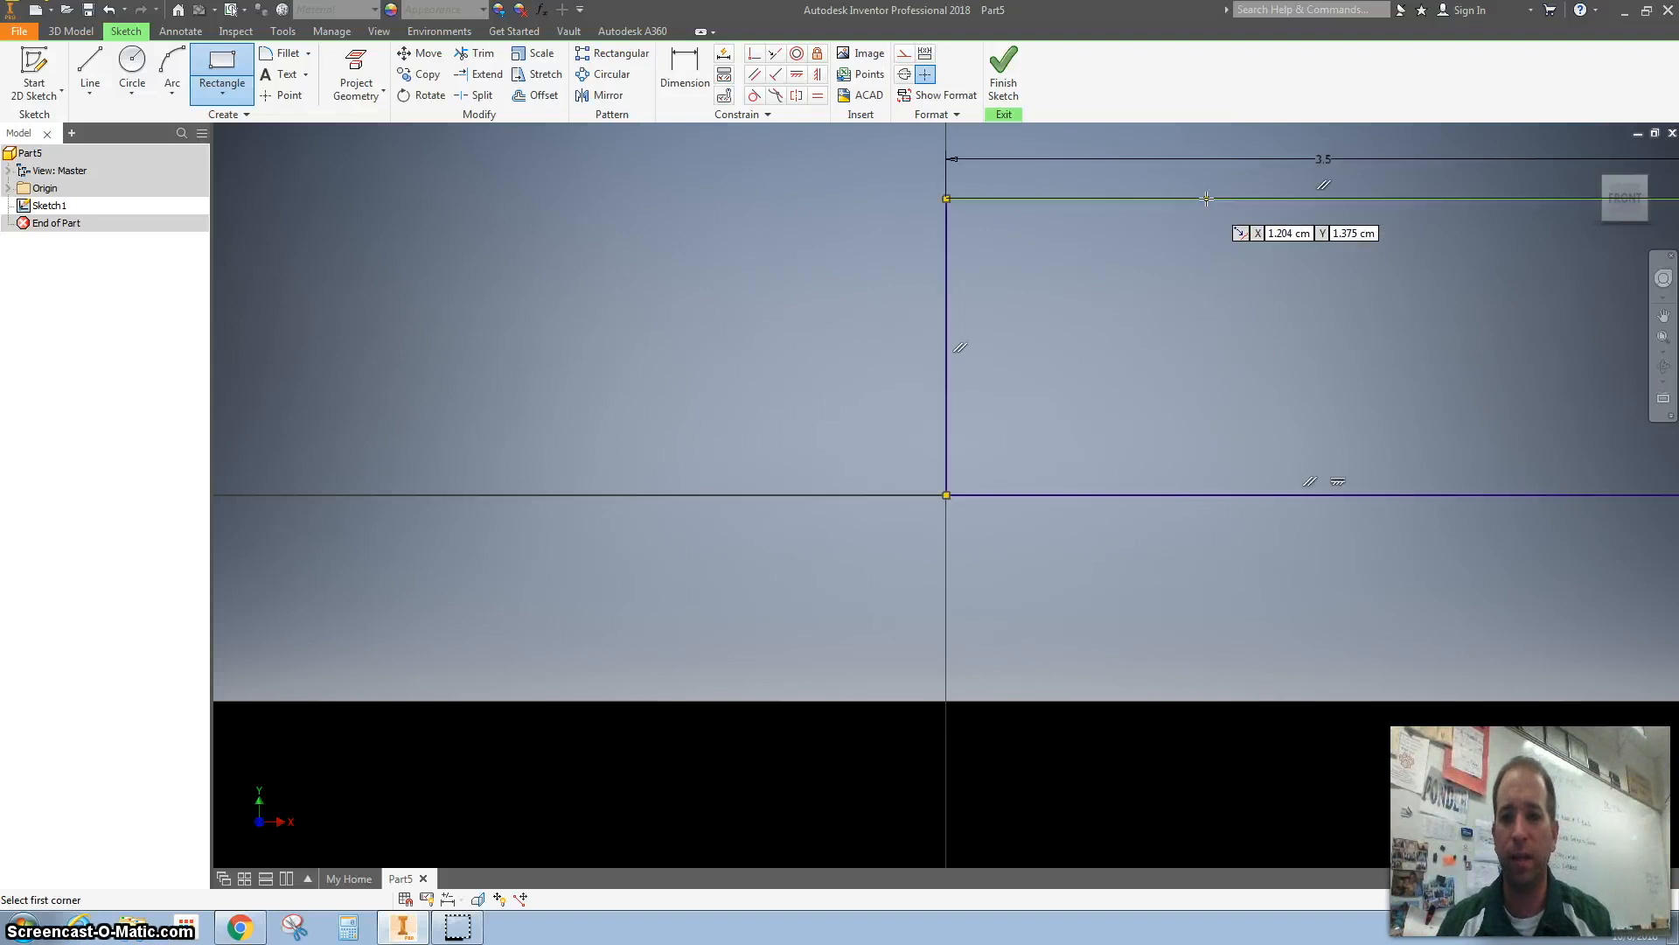
{"action": "key", "text": "Home"}
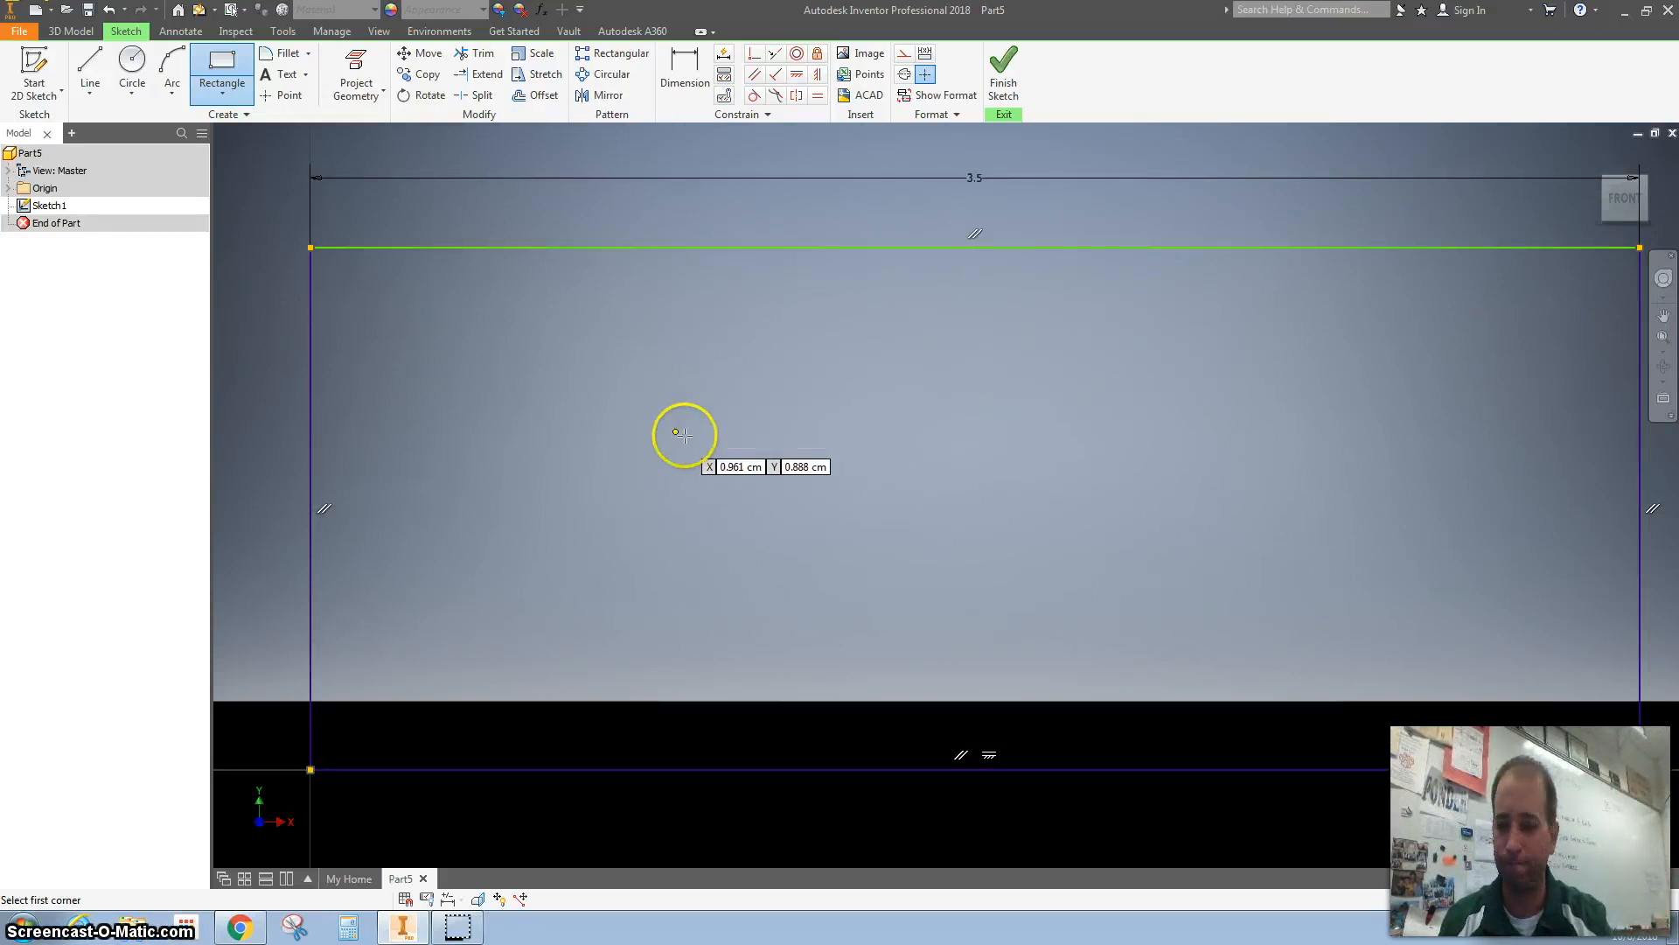
Dimension the rectangle's vertical side and set its height to 5 cm
{"action": "left_click", "coordinate": [683, 85]}
{"action": "left_click", "coordinate": [311, 349]}
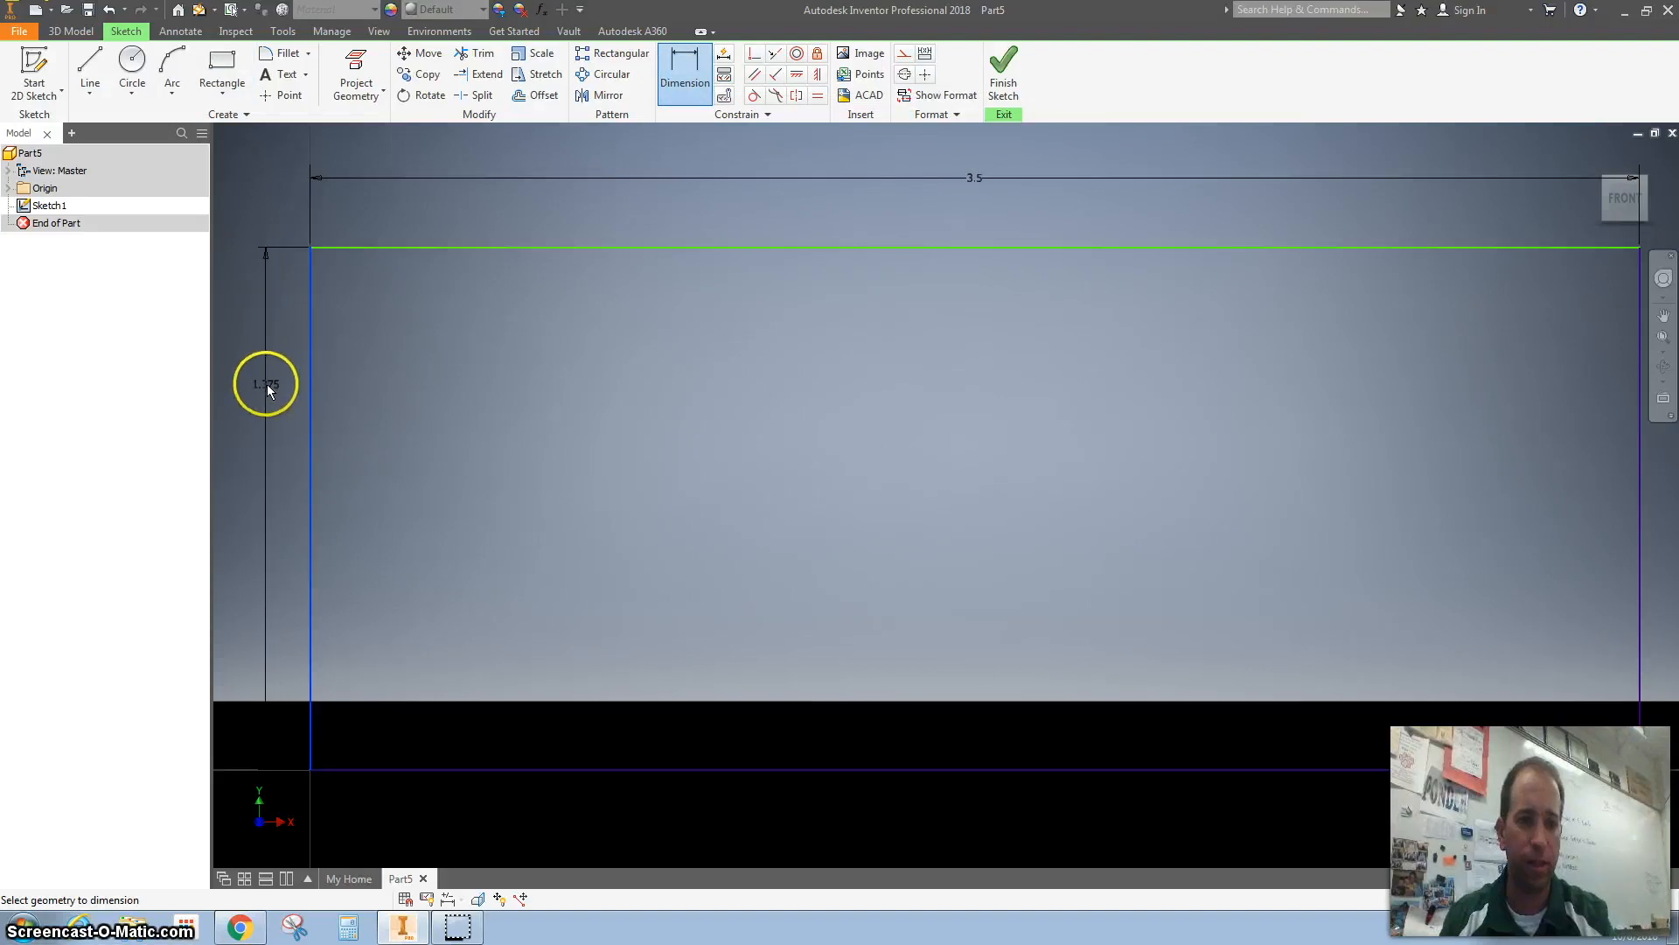
{"action": "left_click", "coordinate": [266, 385]}
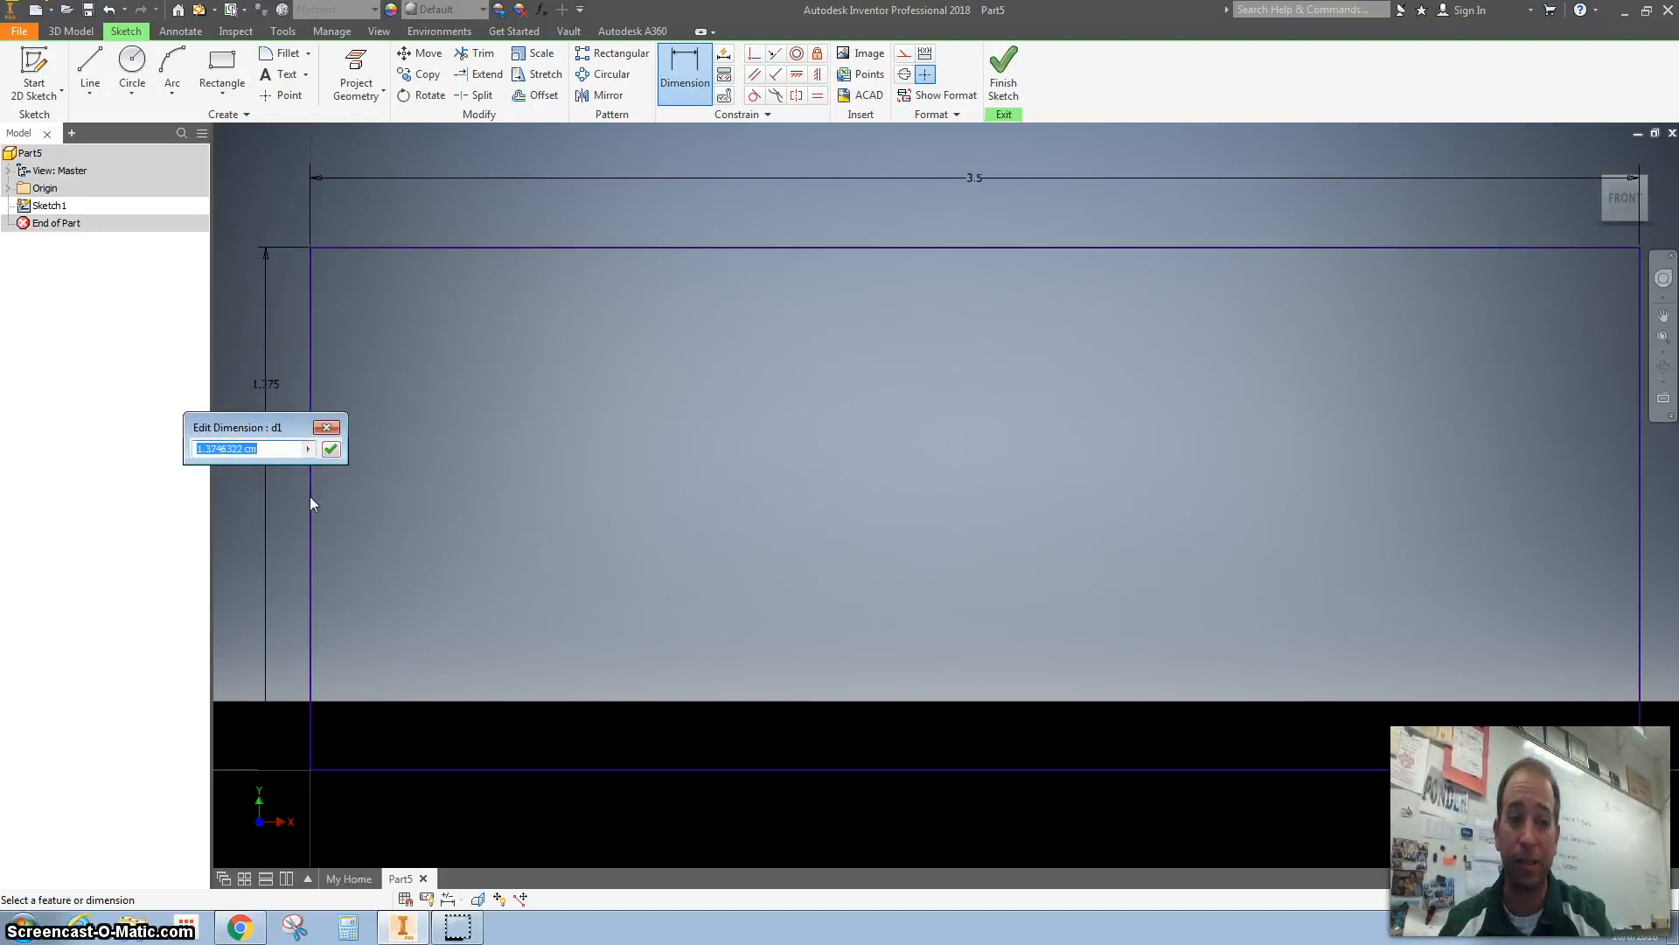
{"action": "type", "text": "5"}
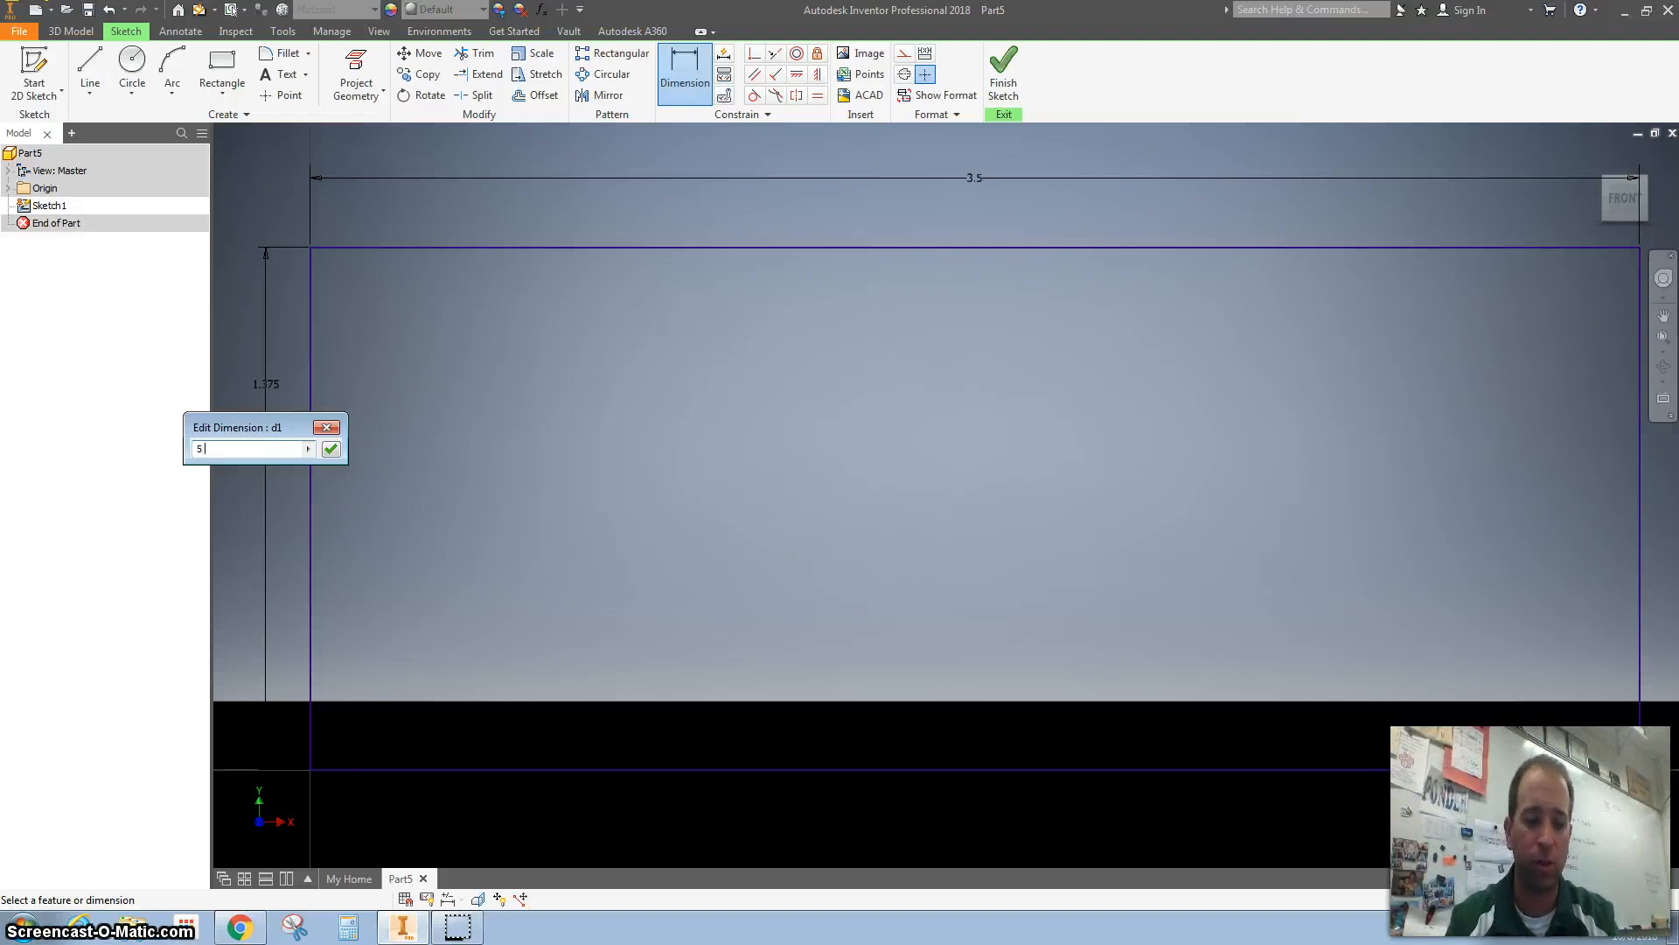
{"action": "key", "text": "Return"}
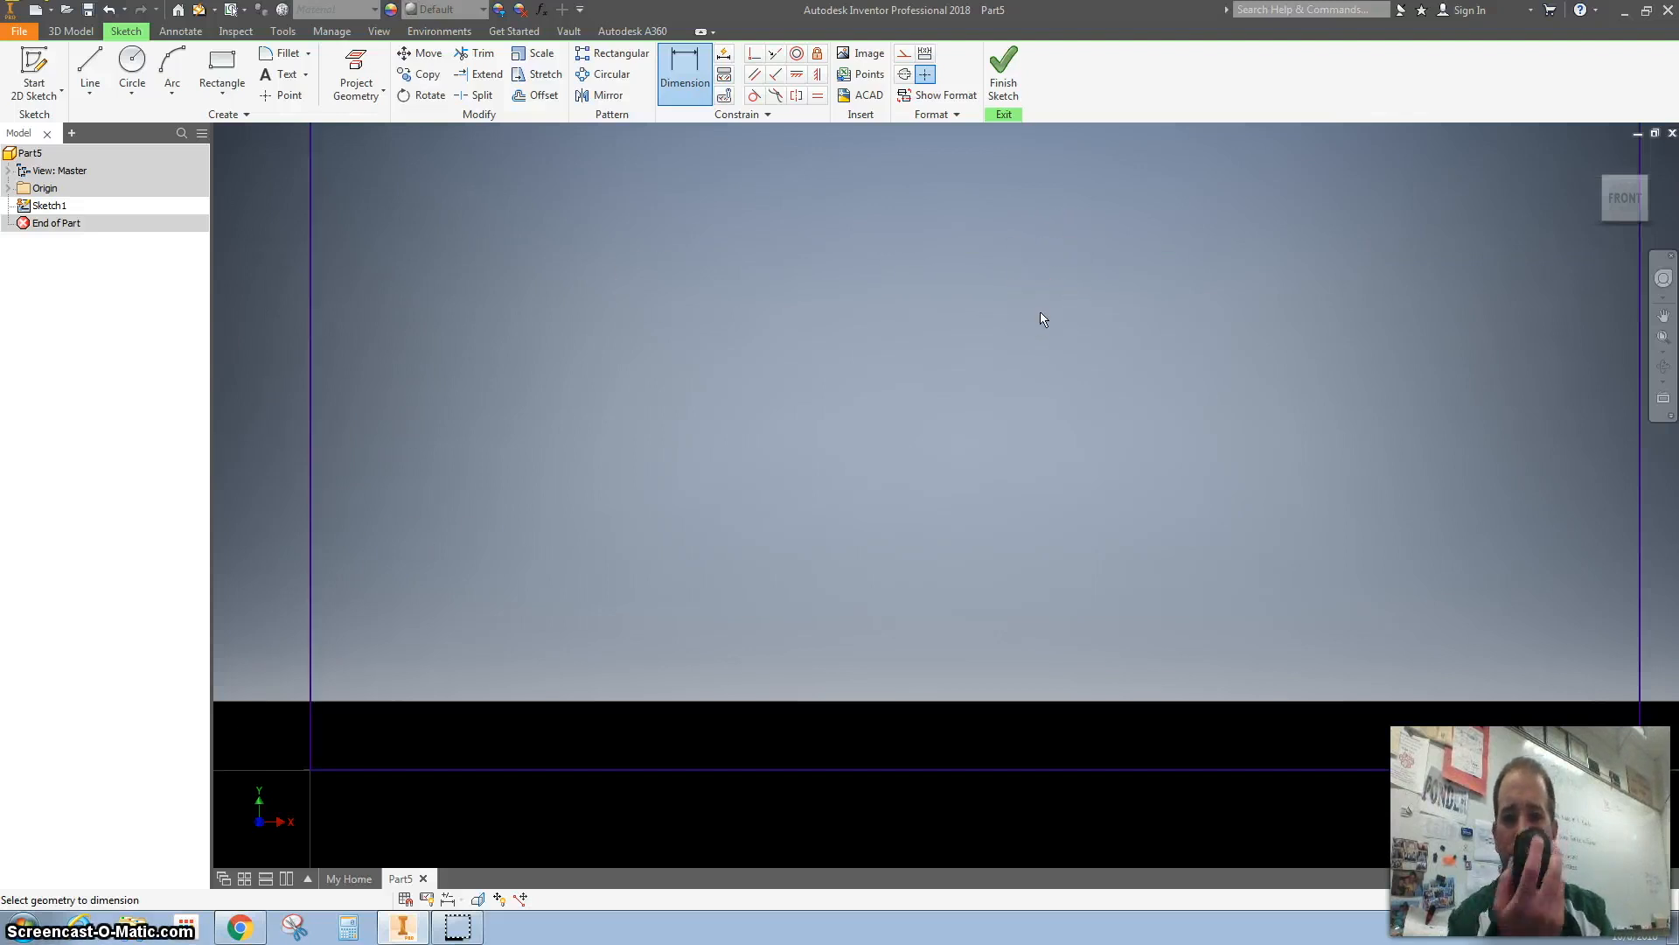
{"action": "key", "text": "Home"}
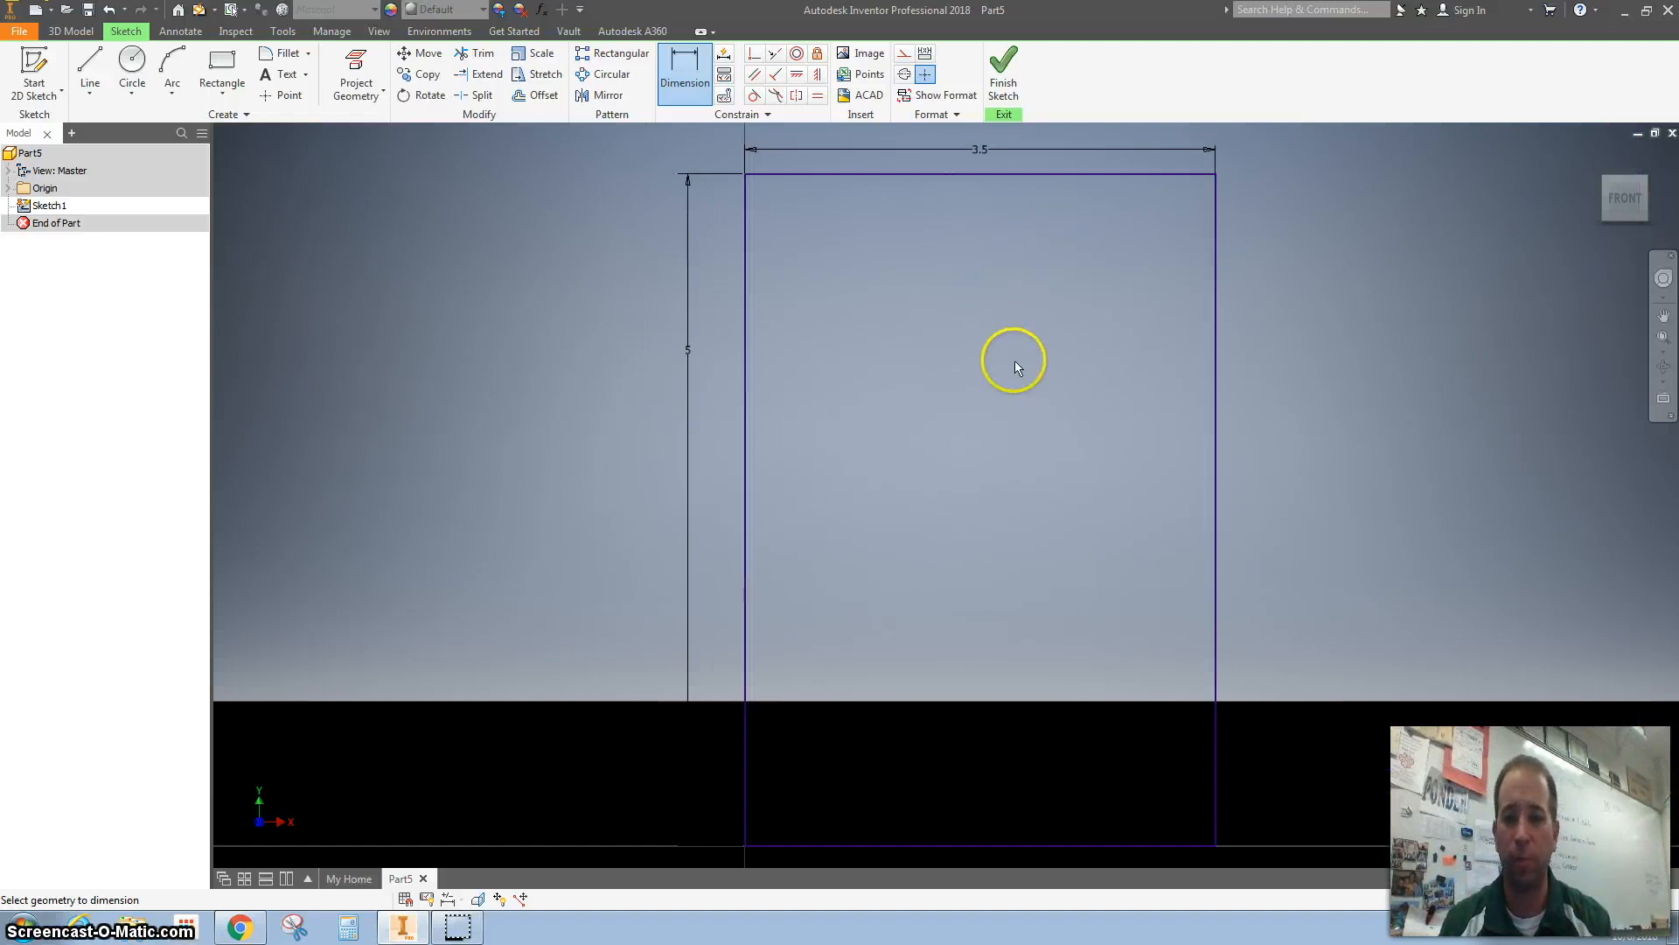
{"action": "scroll", "coordinate": [1015, 360], "scroll_direction": "up", "scroll_amount": 5}
{"action": "scroll", "coordinate": [1014, 360], "scroll_direction": "down", "scroll_amount": 3}
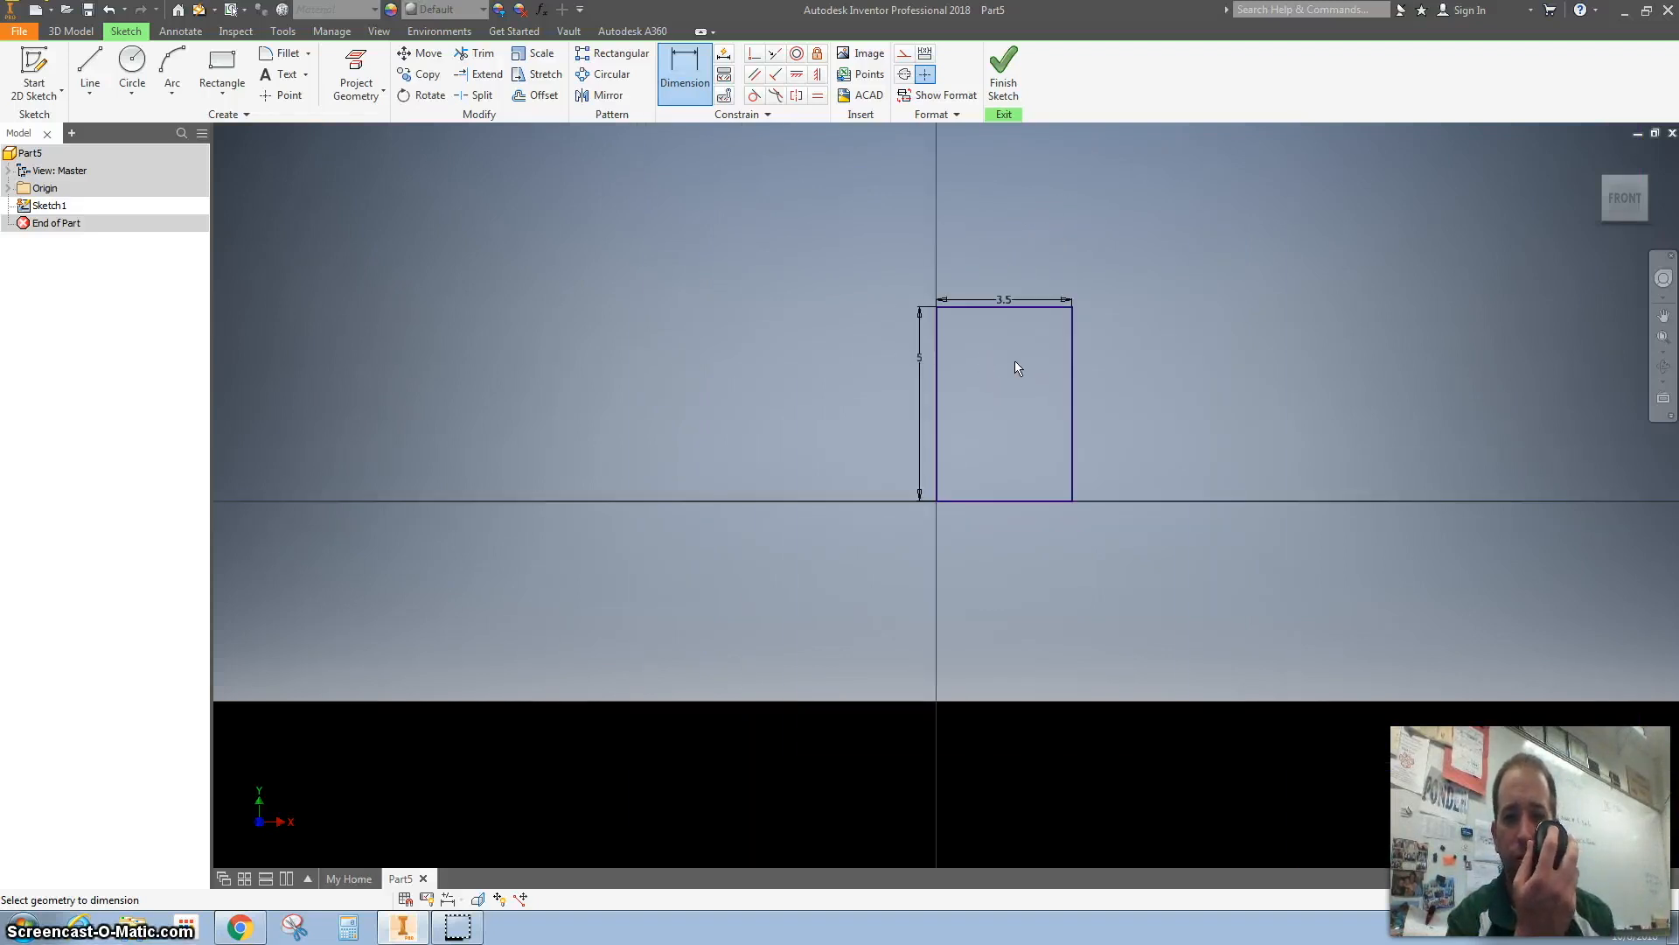
{"action": "scroll", "coordinate": [1015, 362], "scroll_direction": "down", "scroll_amount": 1}
{"action": "scroll", "coordinate": [1015, 360], "scroll_direction": "down", "scroll_amount": 3}
{"action": "scroll", "coordinate": [1014, 360], "scroll_direction": "up", "scroll_amount": 5}
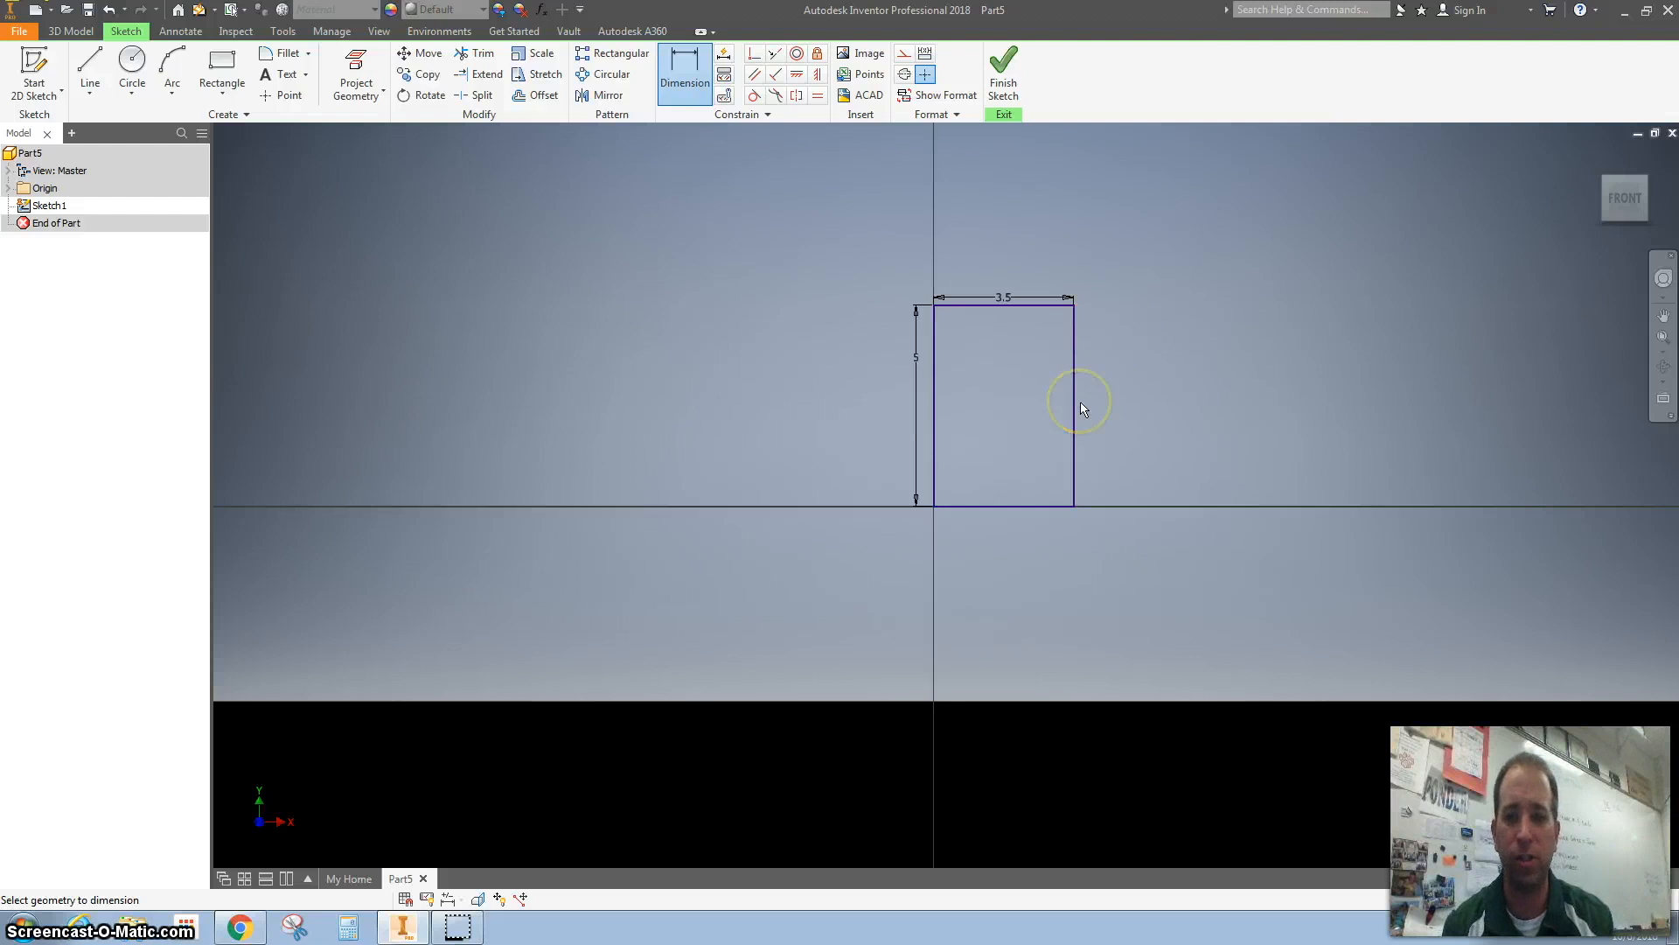
{"action": "scroll", "coordinate": [1079, 401], "scroll_direction": "down", "scroll_amount": 4}
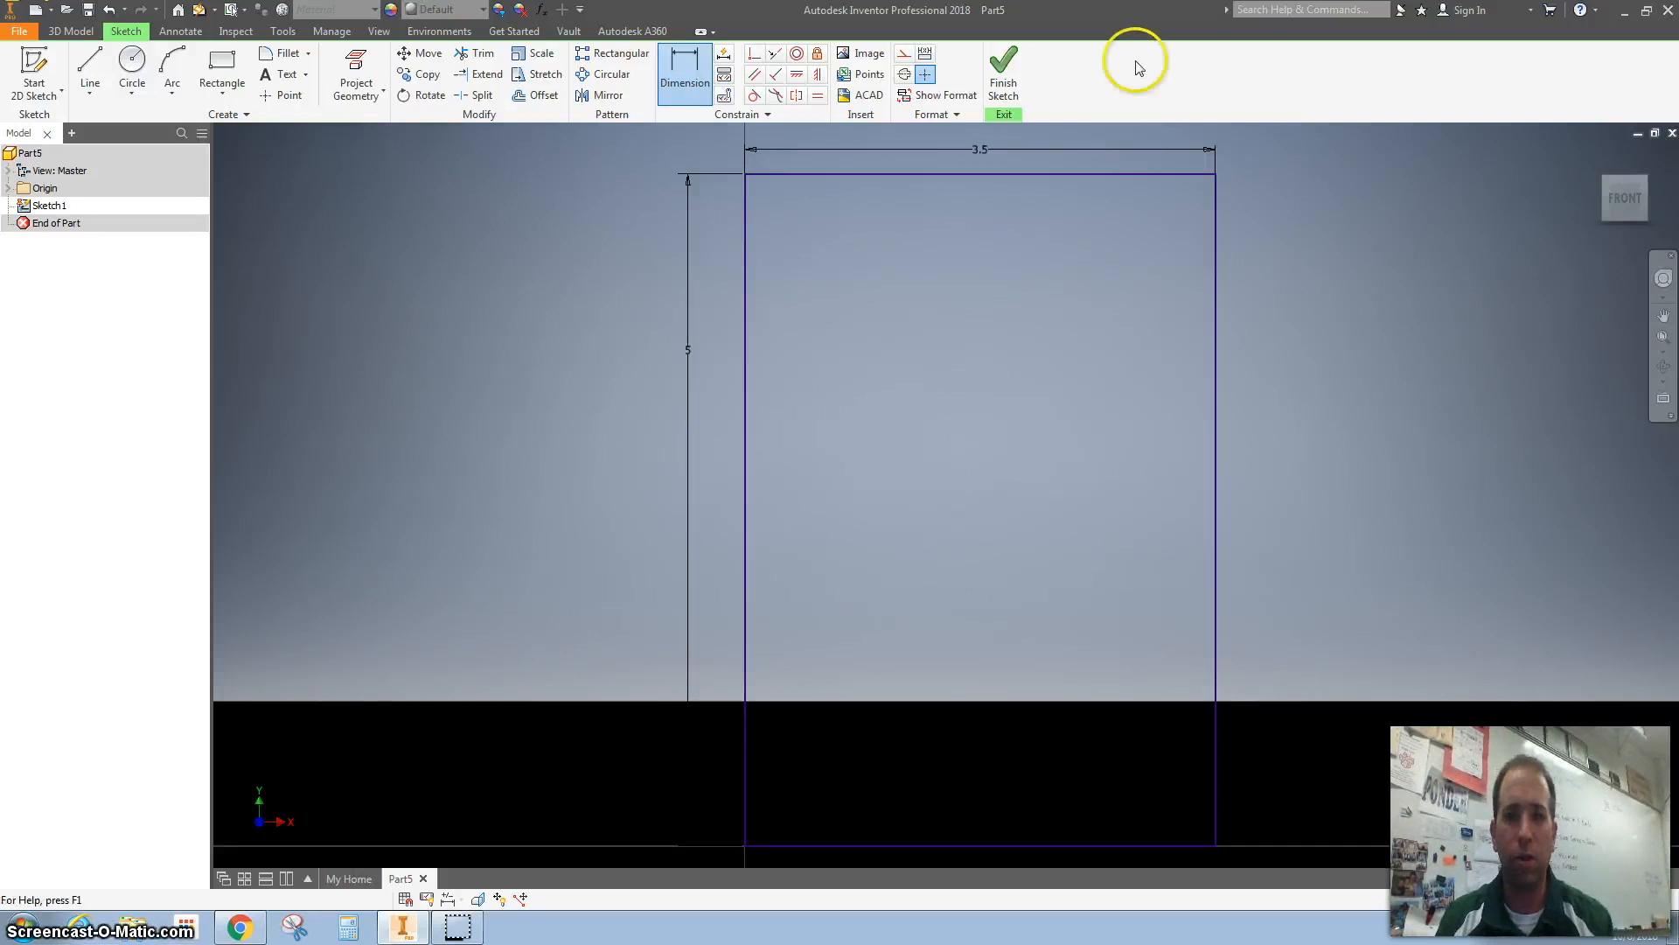
Finish the sketch and extrude the rectangle toward the front into a solid block
{"action": "left_click", "coordinate": [993, 75]}
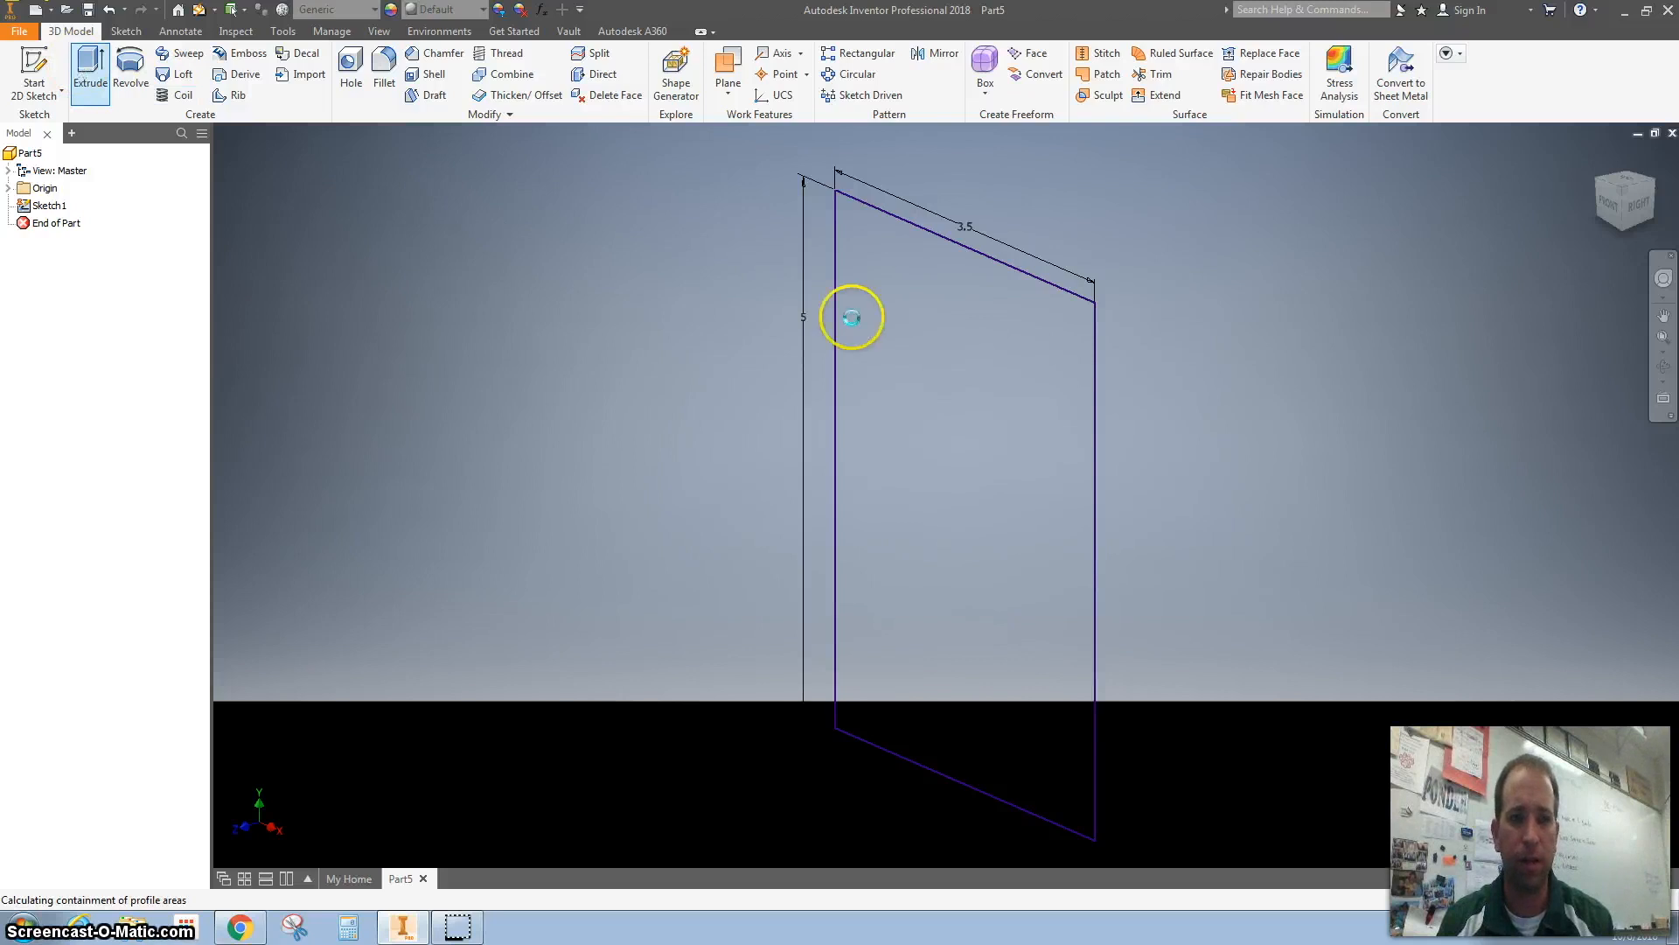
{"action": "key", "text": "Return"}
{"action": "left_click", "coordinate": [942, 359]}
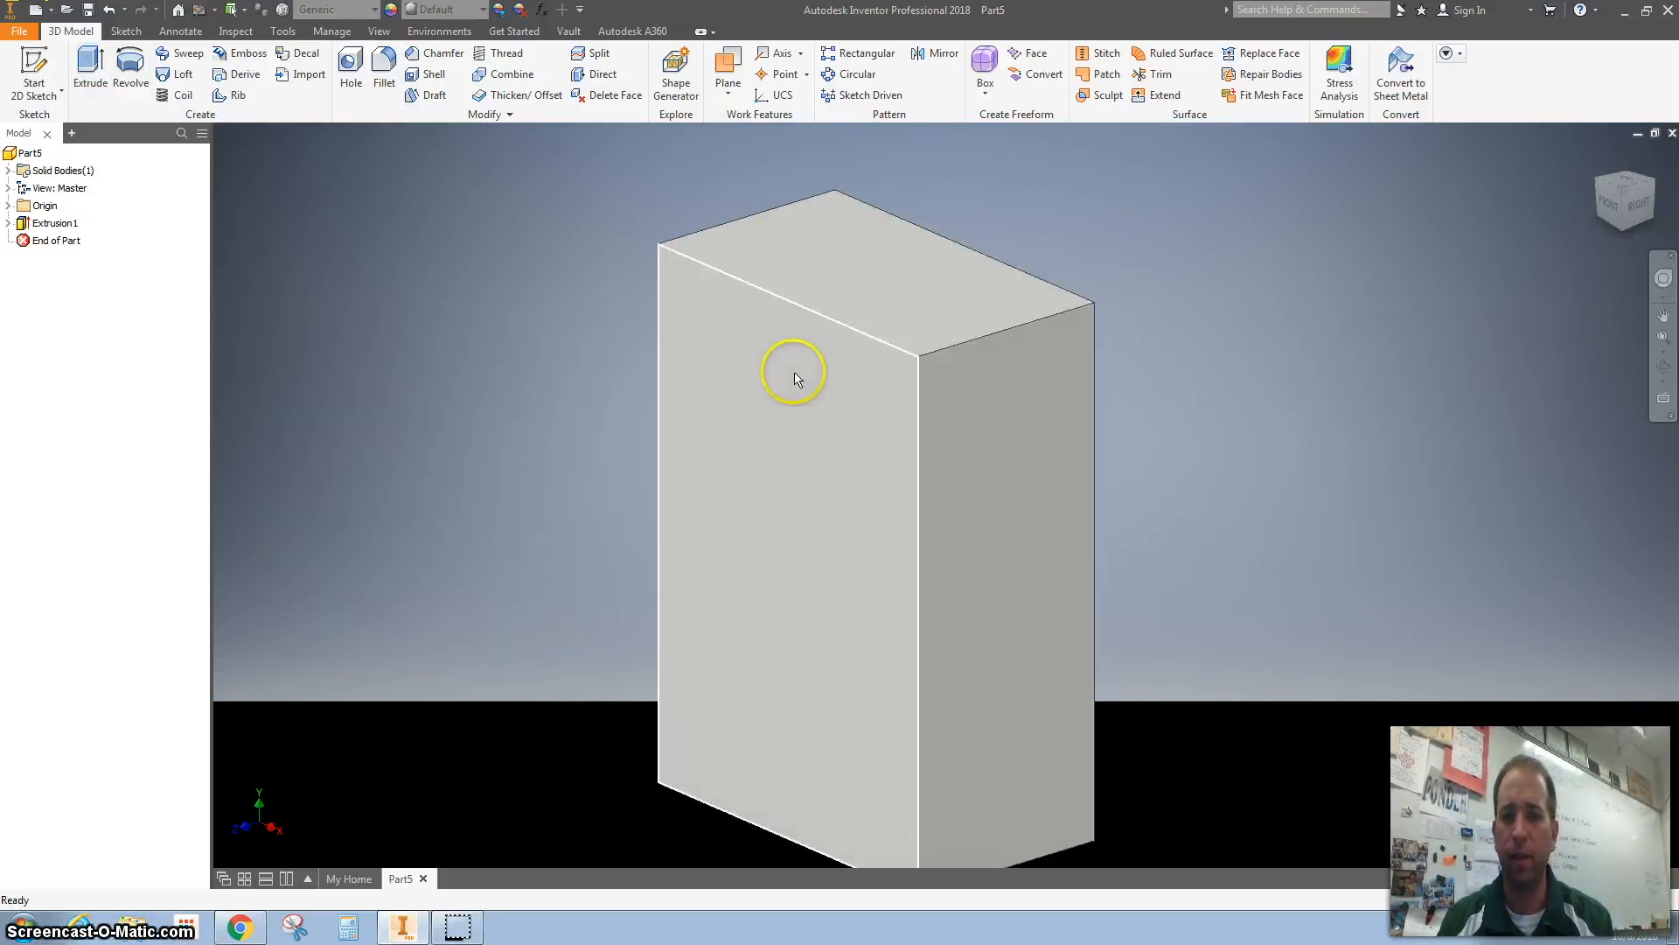
Start a sketch on the block's front face and project the face's outline into it with Project Geometry
{"action": "left_click", "coordinate": [790, 462]}
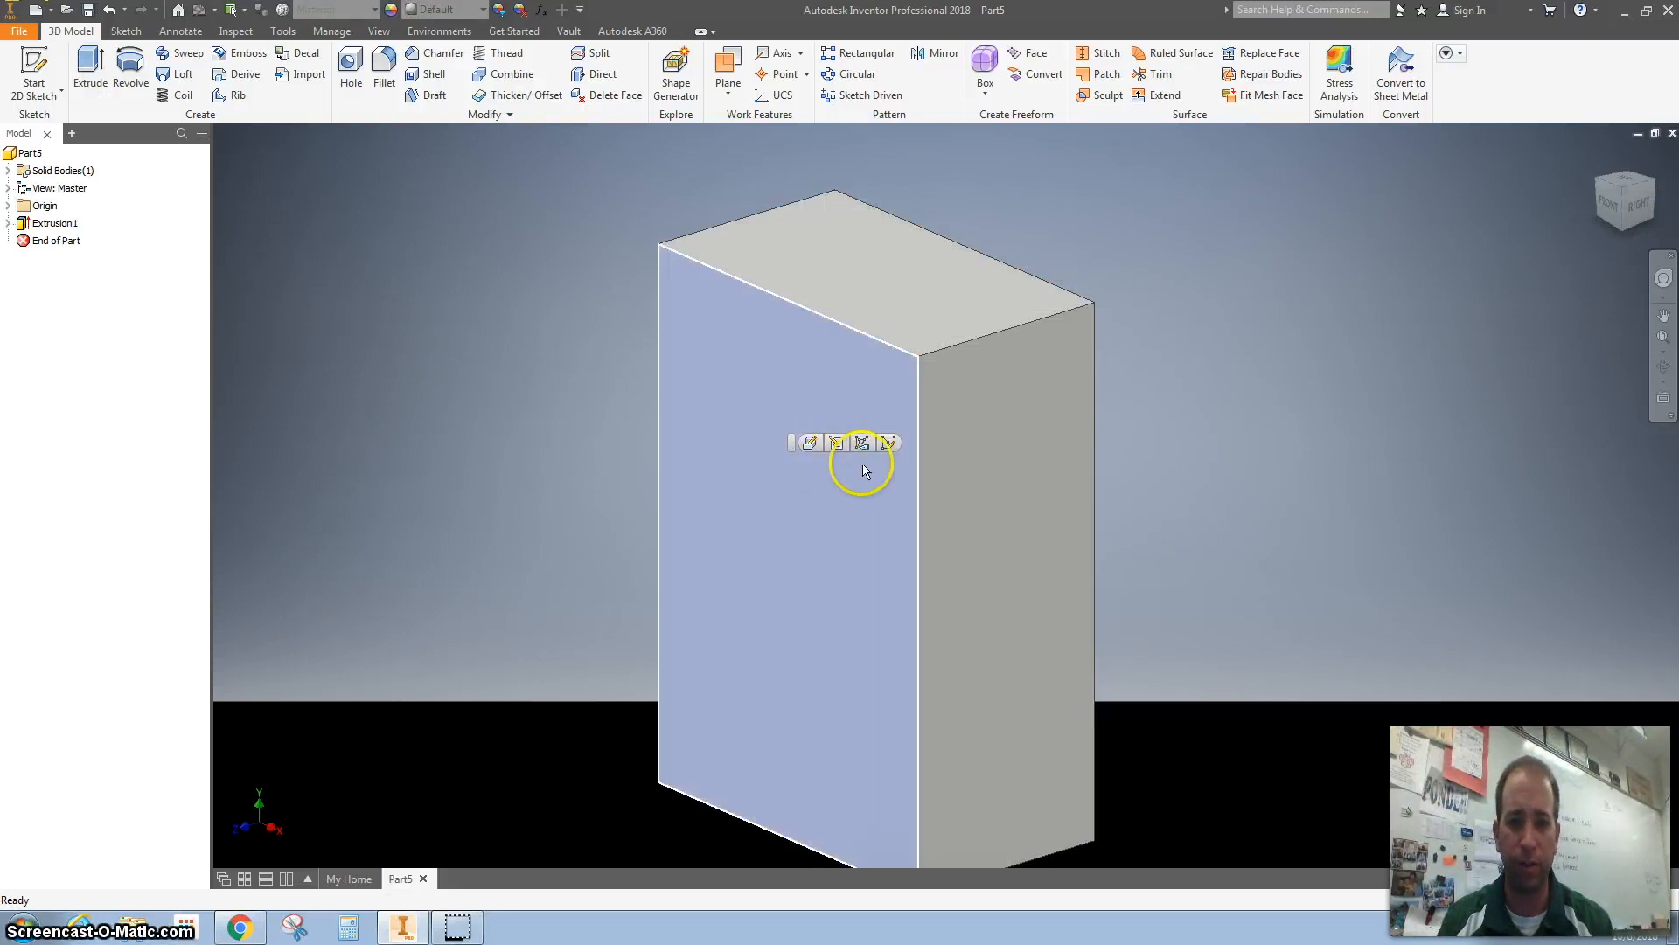
{"action": "left_click", "coordinate": [888, 442]}
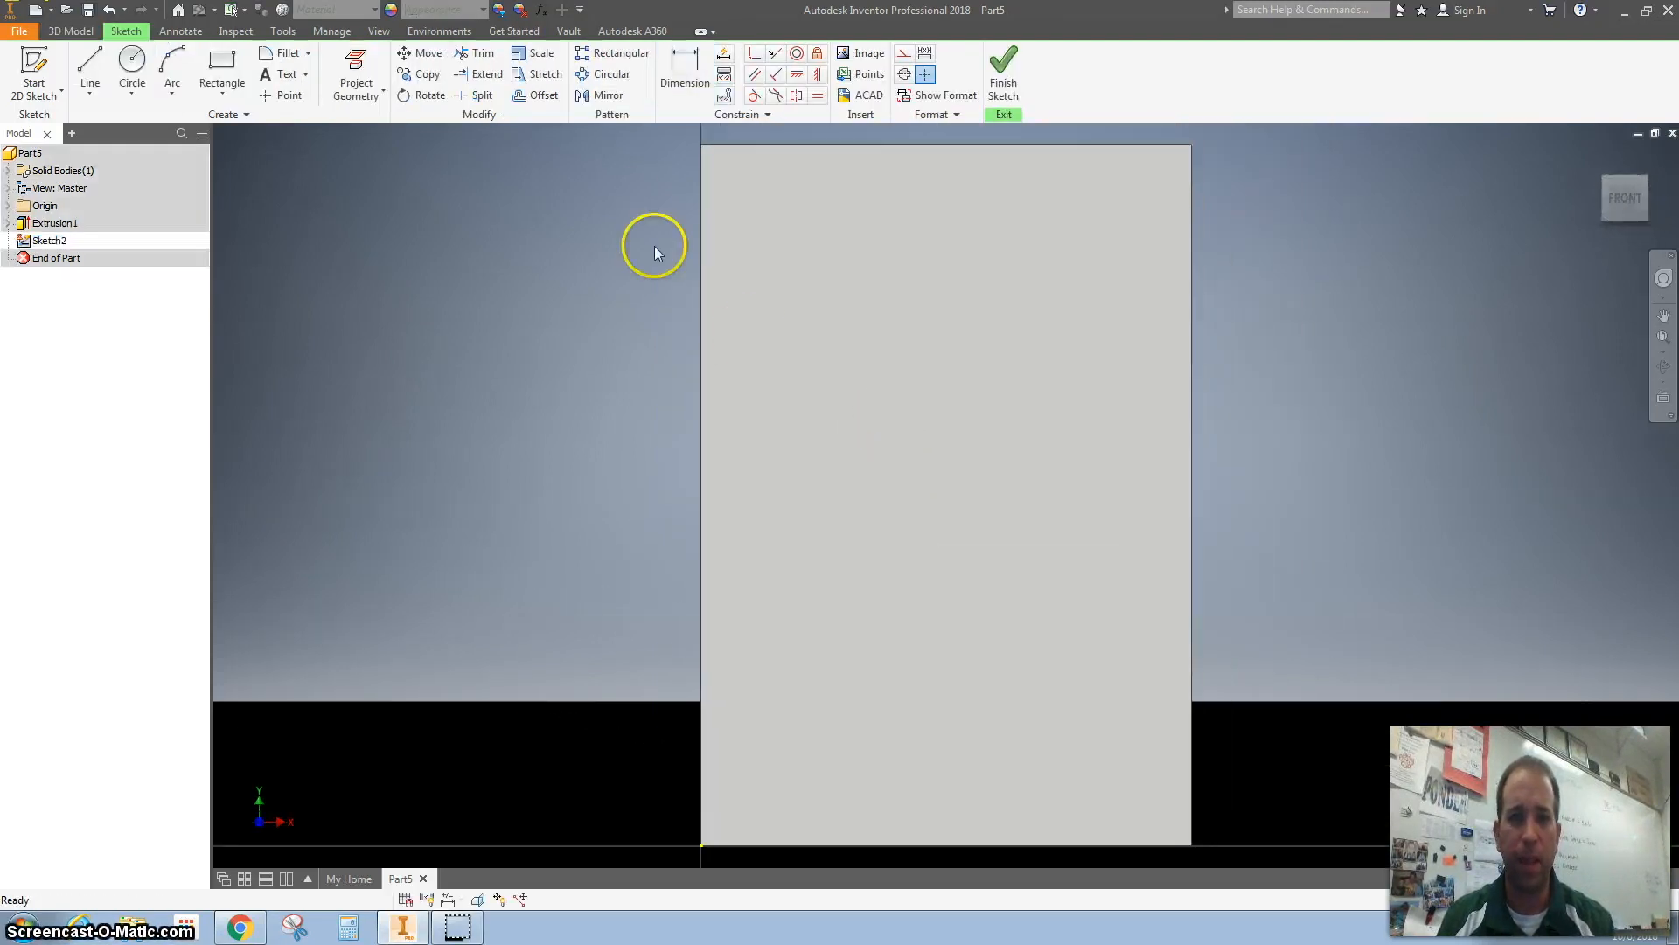
{"action": "left_click", "coordinate": [355, 64]}
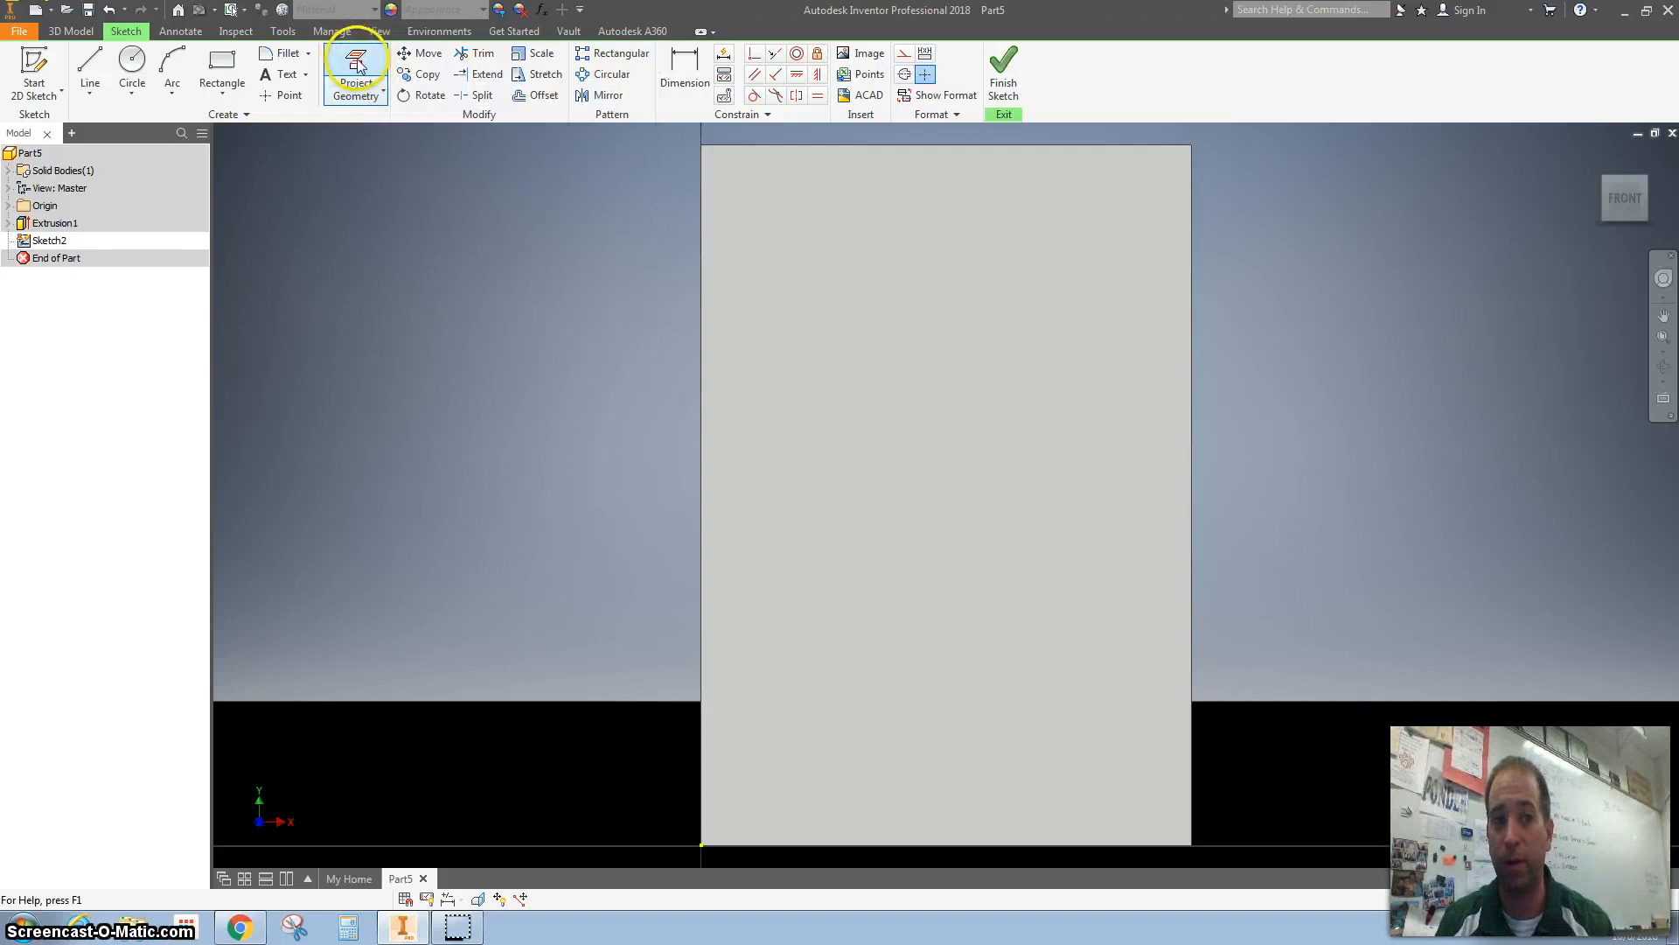
{"action": "left_click", "coordinate": [383, 96]}
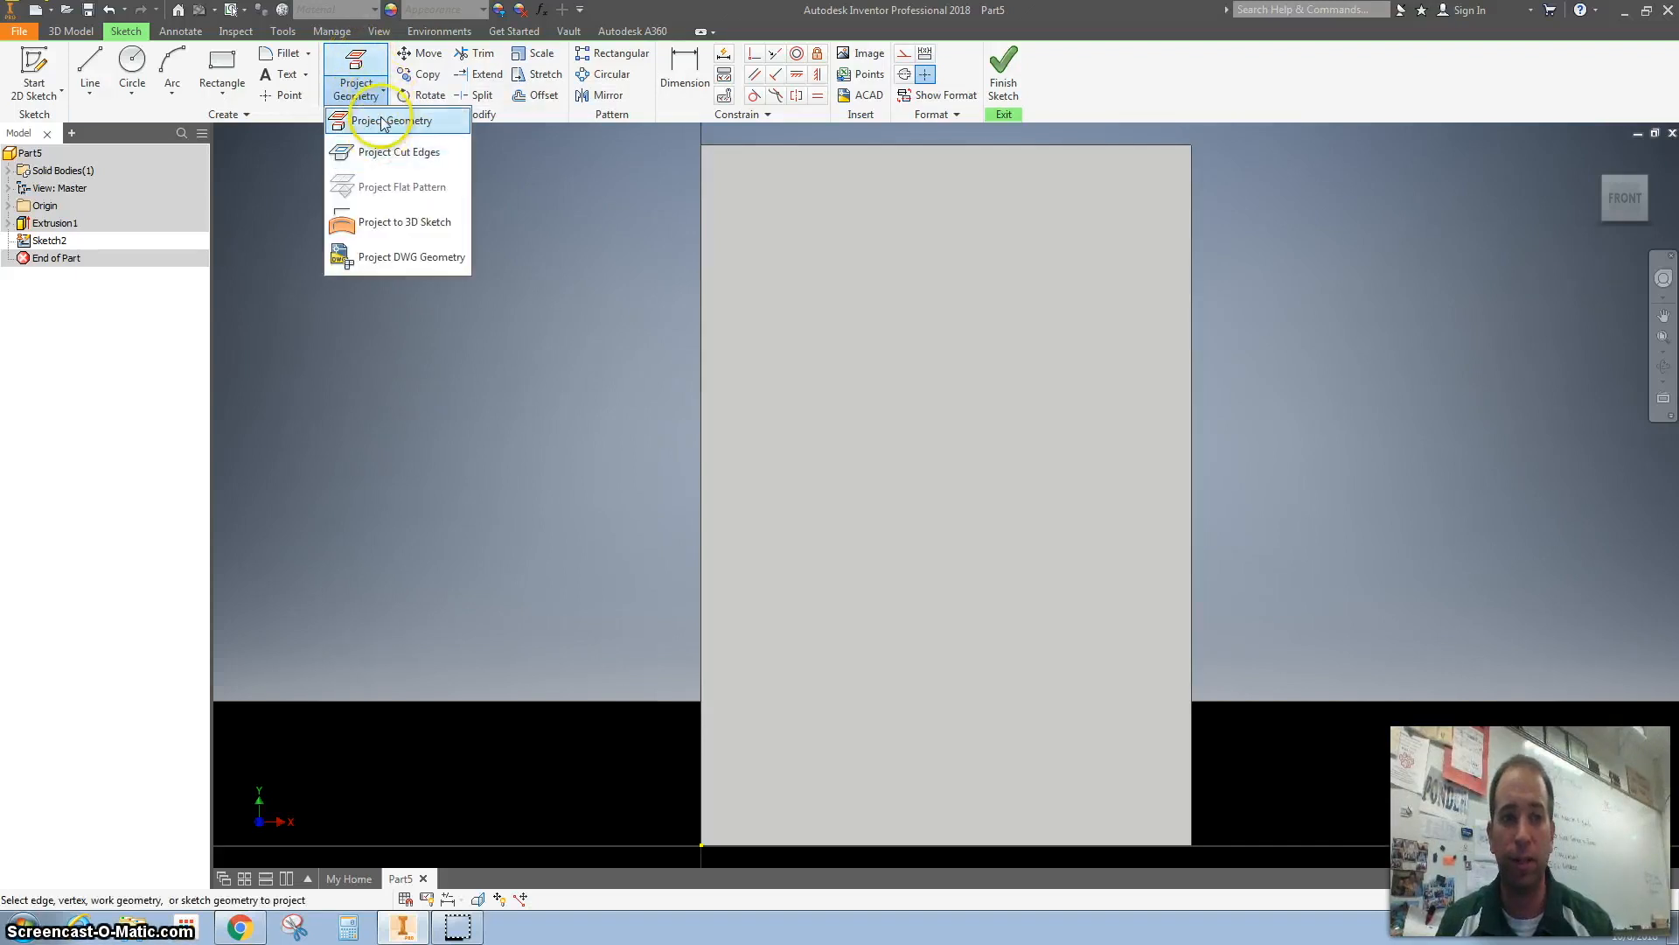
{"action": "left_click", "coordinate": [376, 119]}
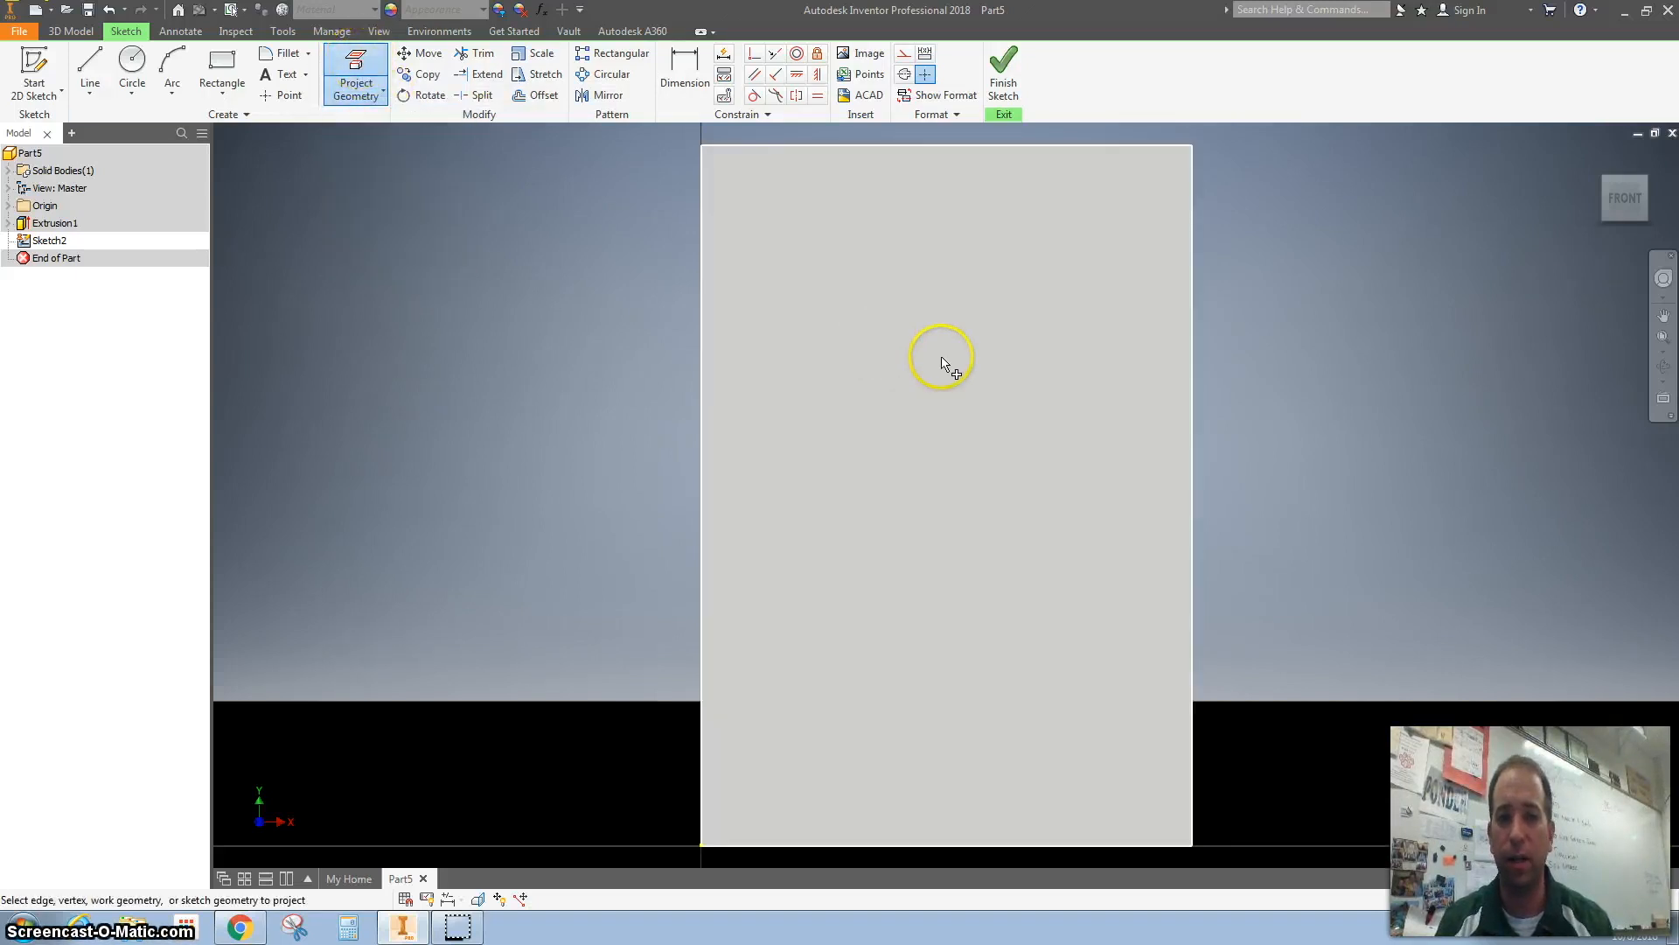
{"action": "left_click", "coordinate": [895, 314]}
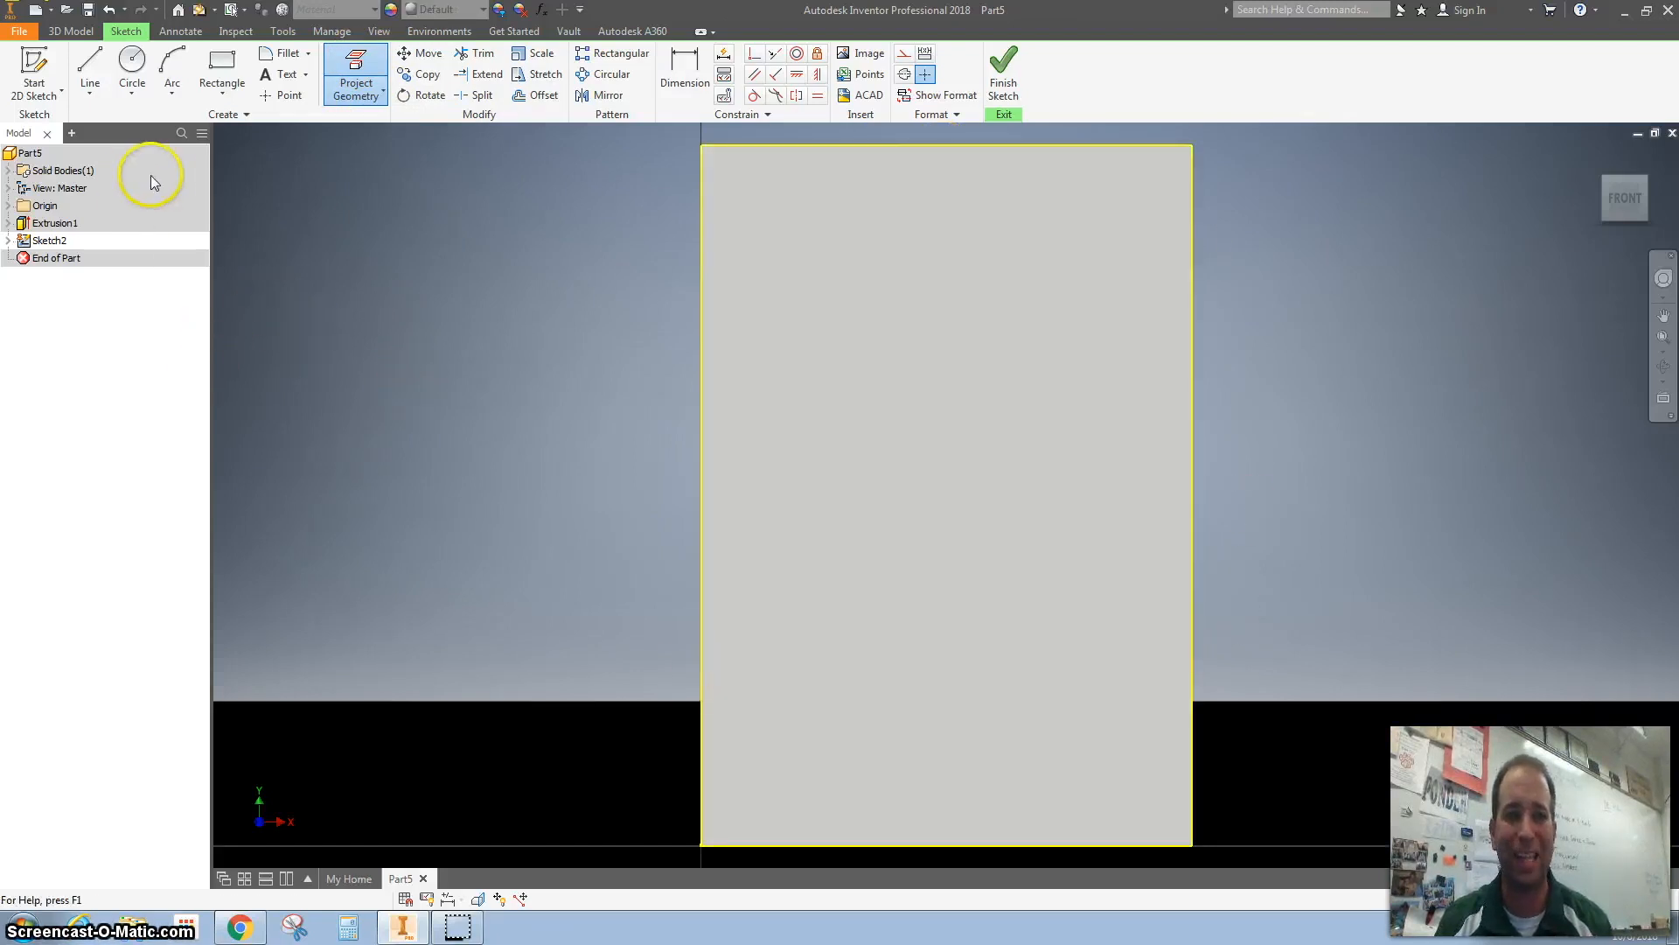
Start the Line tool, check the dimensions of item 7's drawing in the Chrome activity page, and switch back to Inventor
{"action": "left_click", "coordinate": [87, 68]}
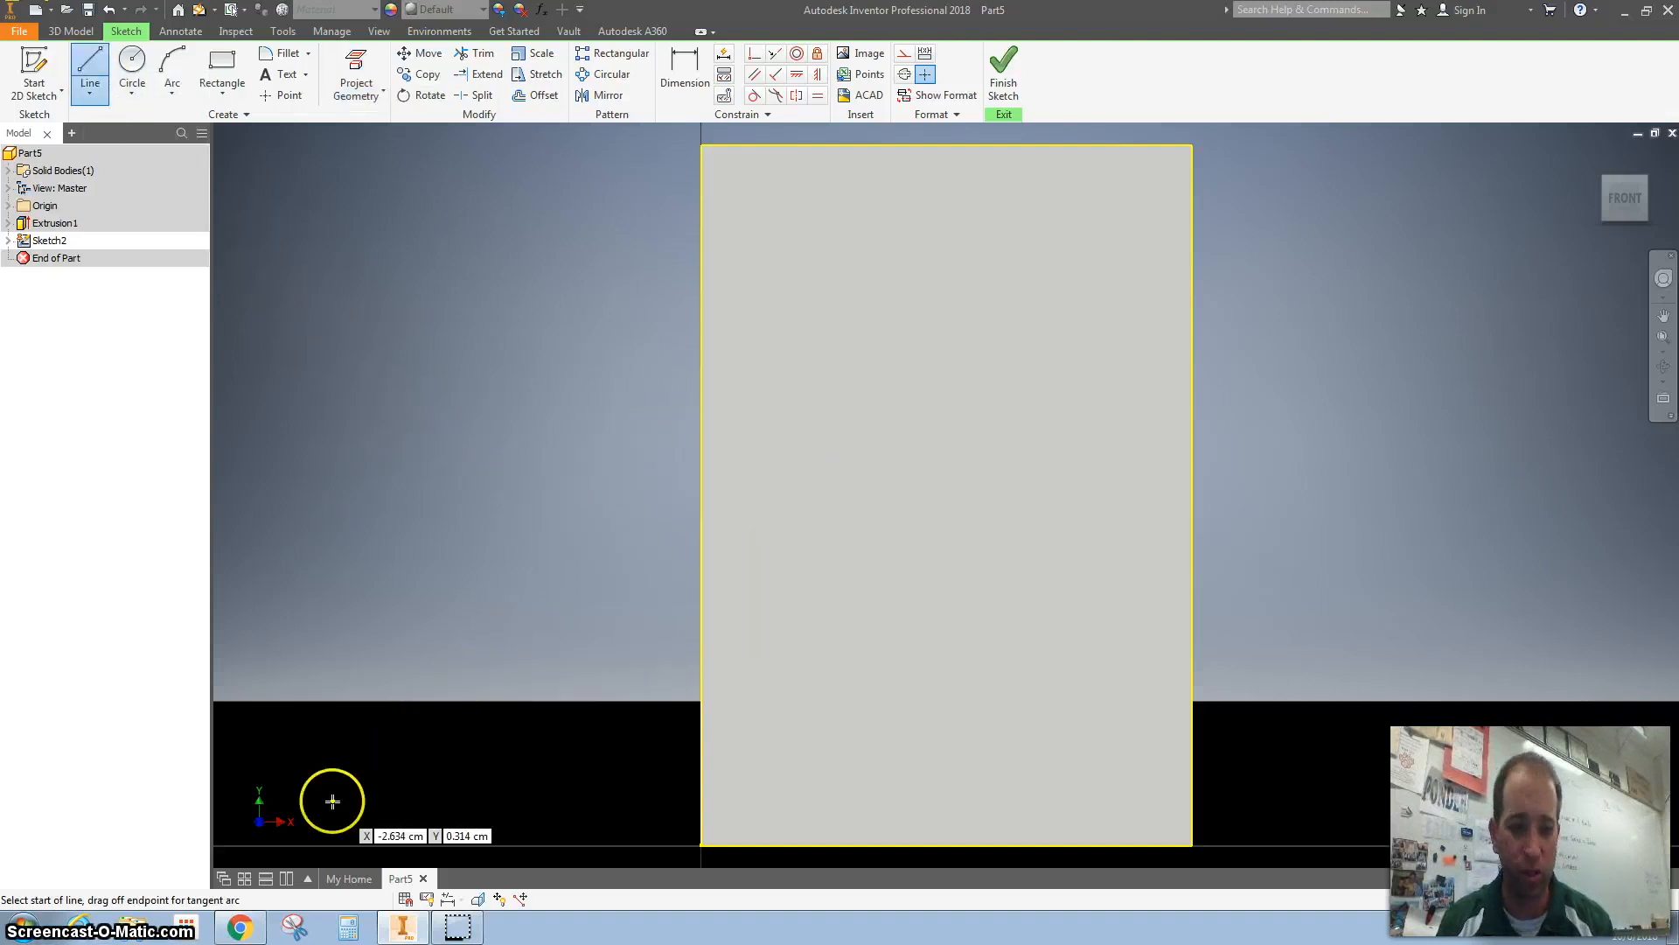
{"action": "left_click", "coordinate": [239, 927]}
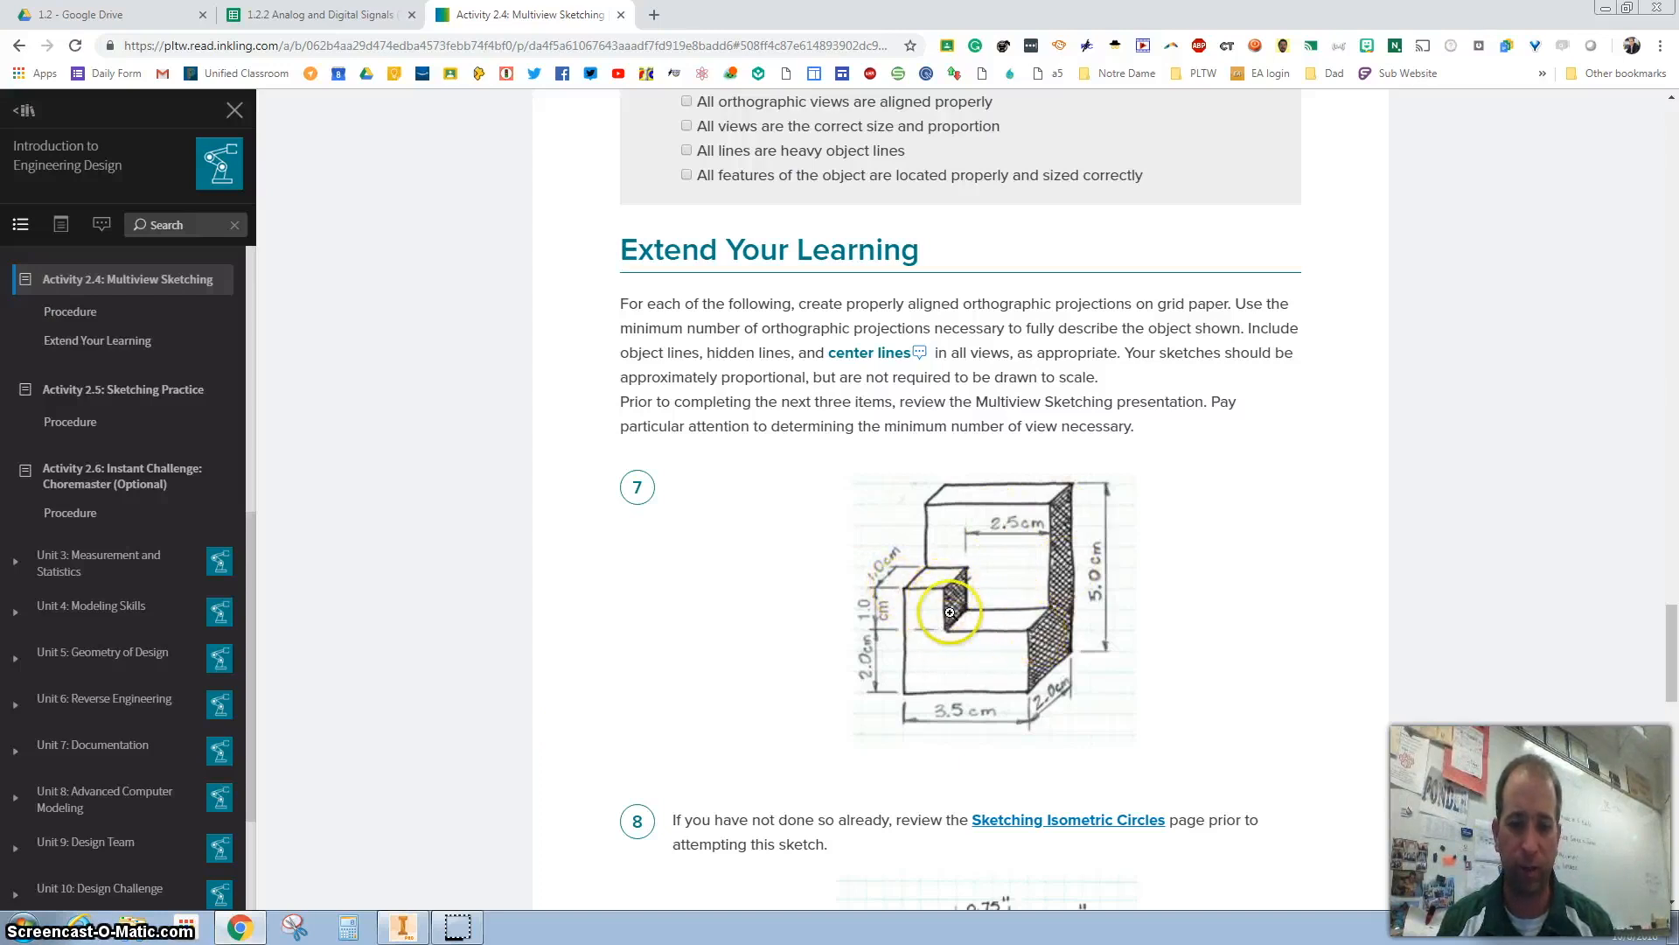
{"action": "left_click", "coordinate": [405, 916]}
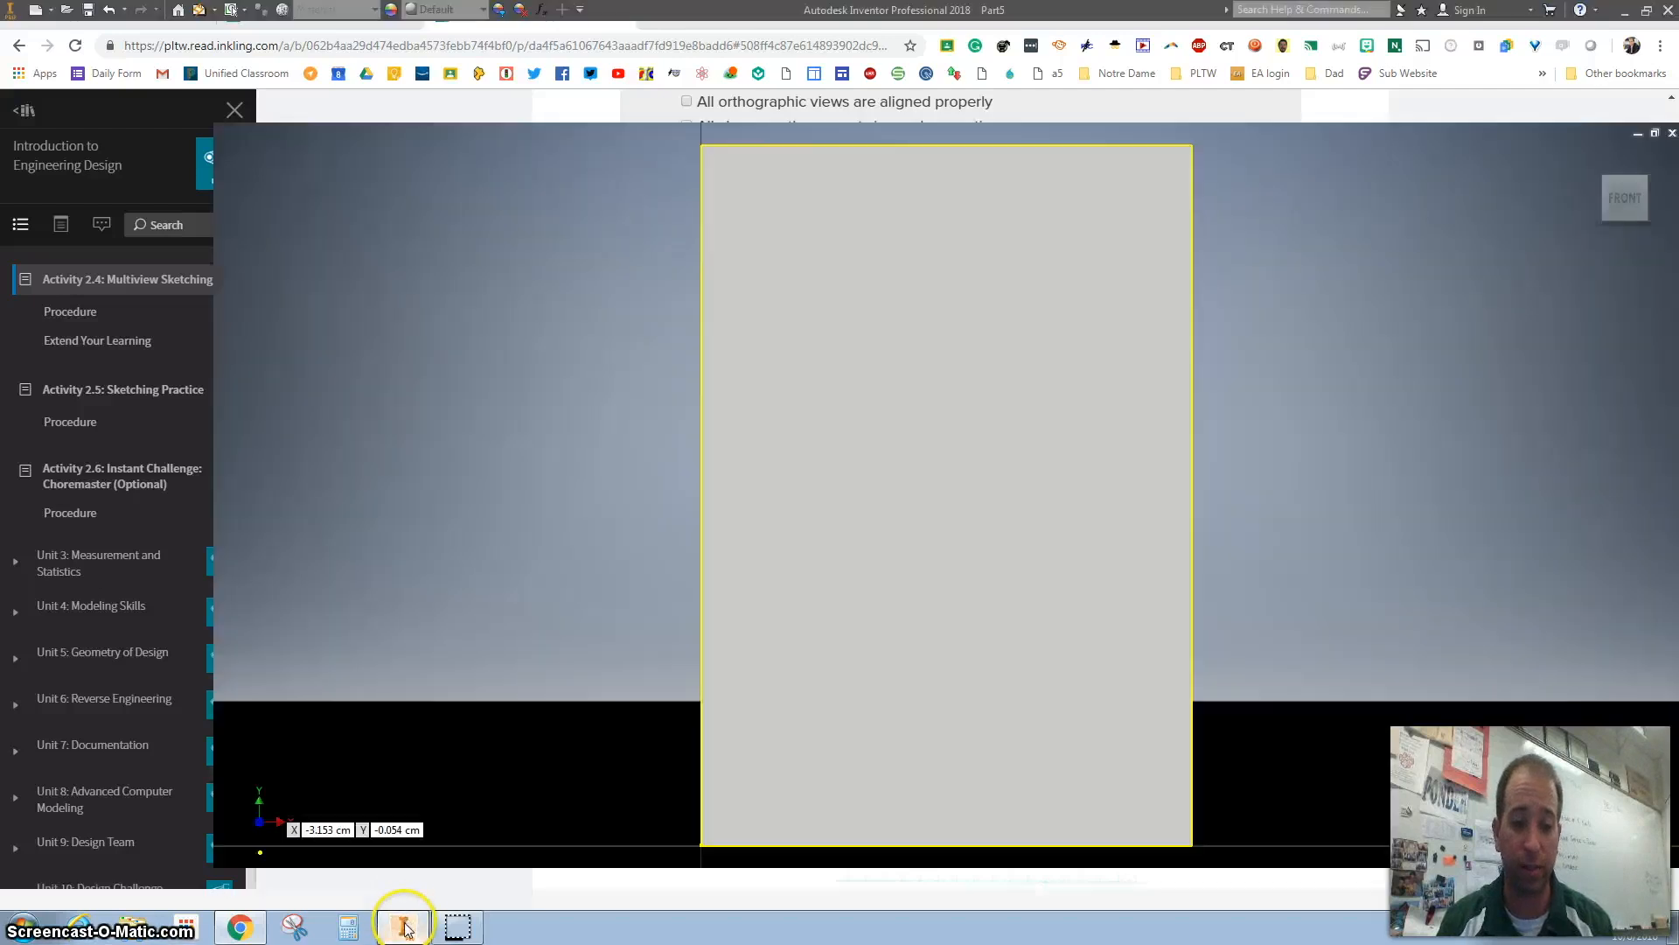
Sketch a stepped line across the front face, with an upper-left horizontal segment about 0.84 cm, a vertical drop, and a lower-right segment about 2.66 cm
{"action": "left_click", "coordinate": [91, 71]}
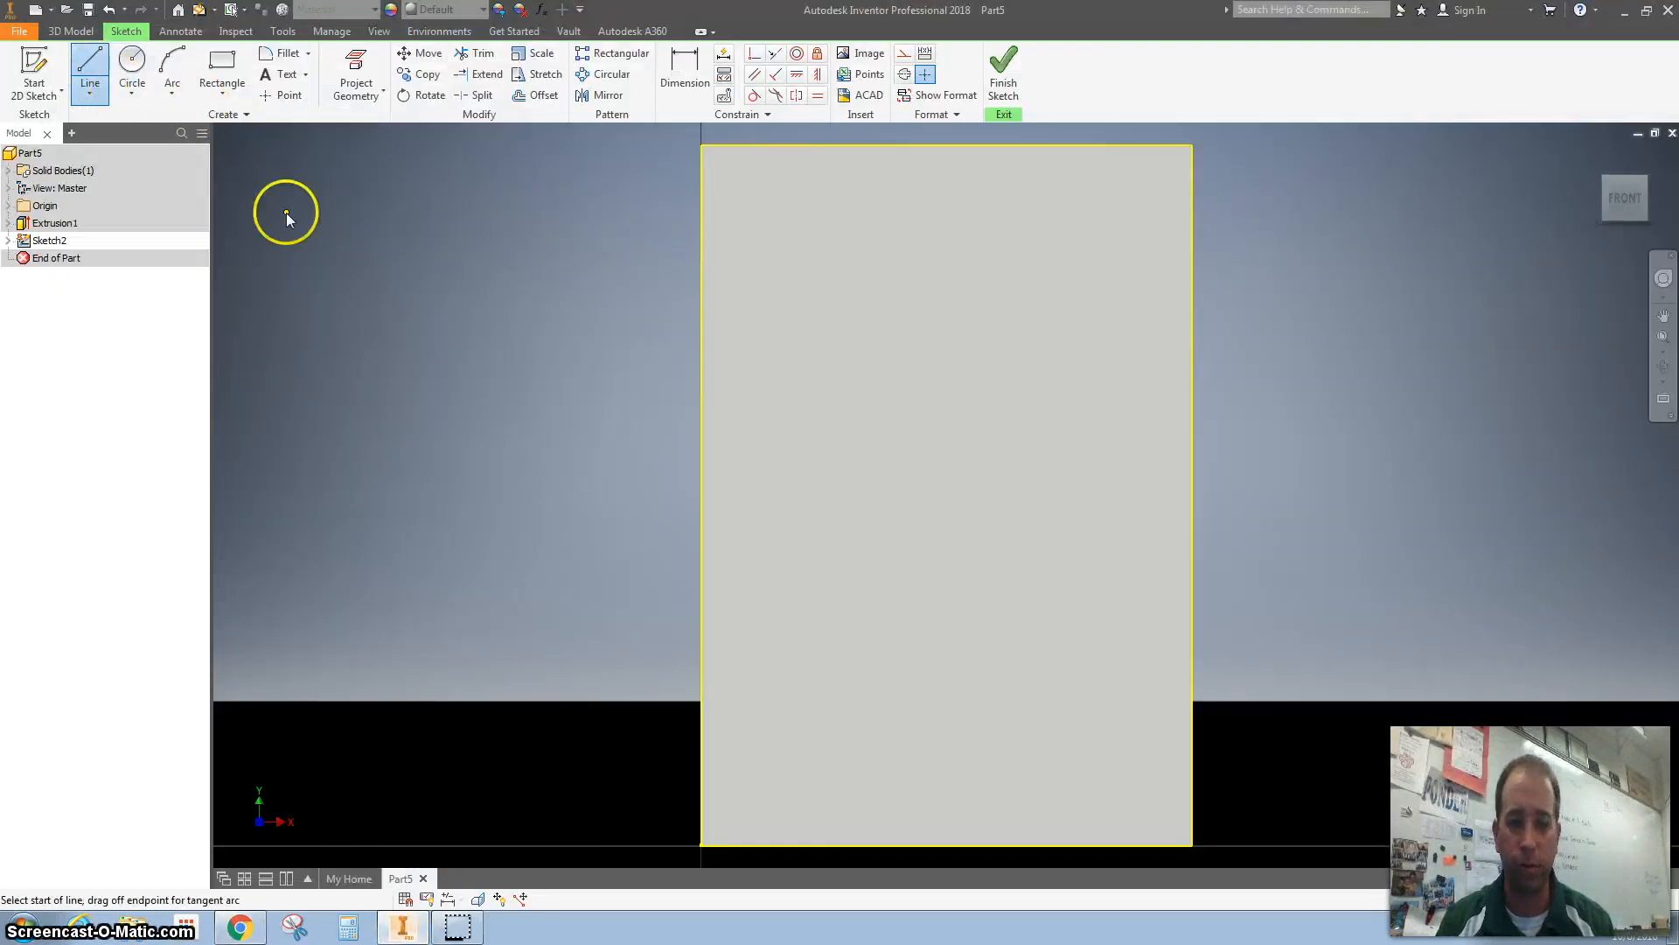
{"action": "left_click", "coordinate": [701, 434]}
{"action": "left_click", "coordinate": [820, 434]}
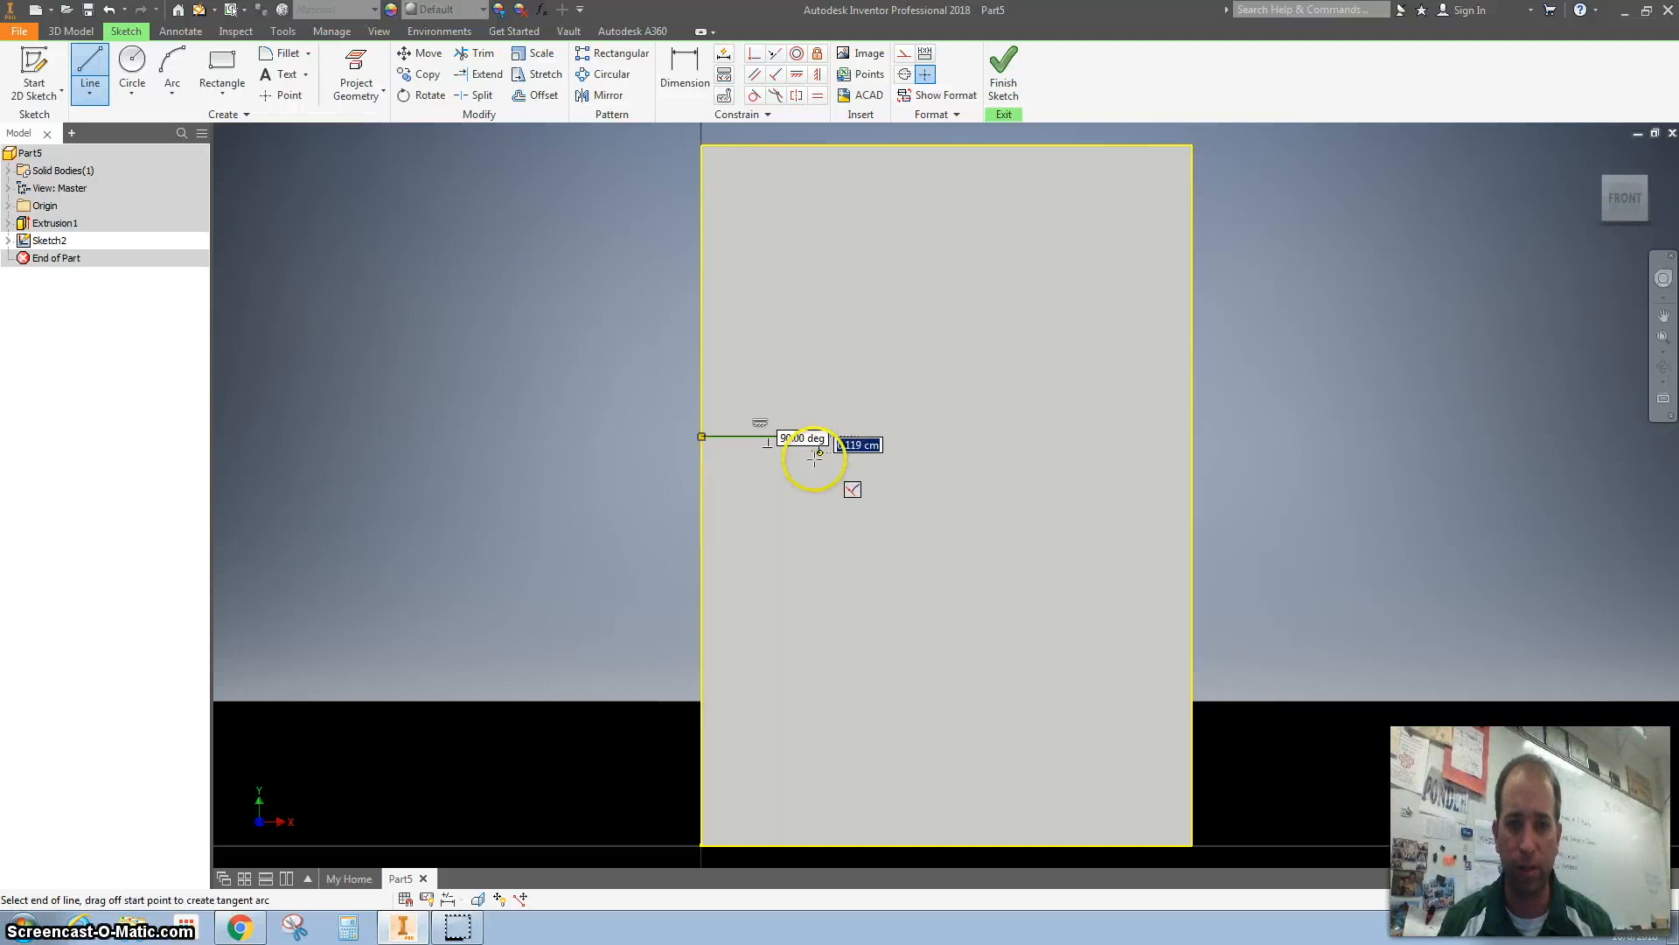
{"action": "left_click", "coordinate": [821, 557]}
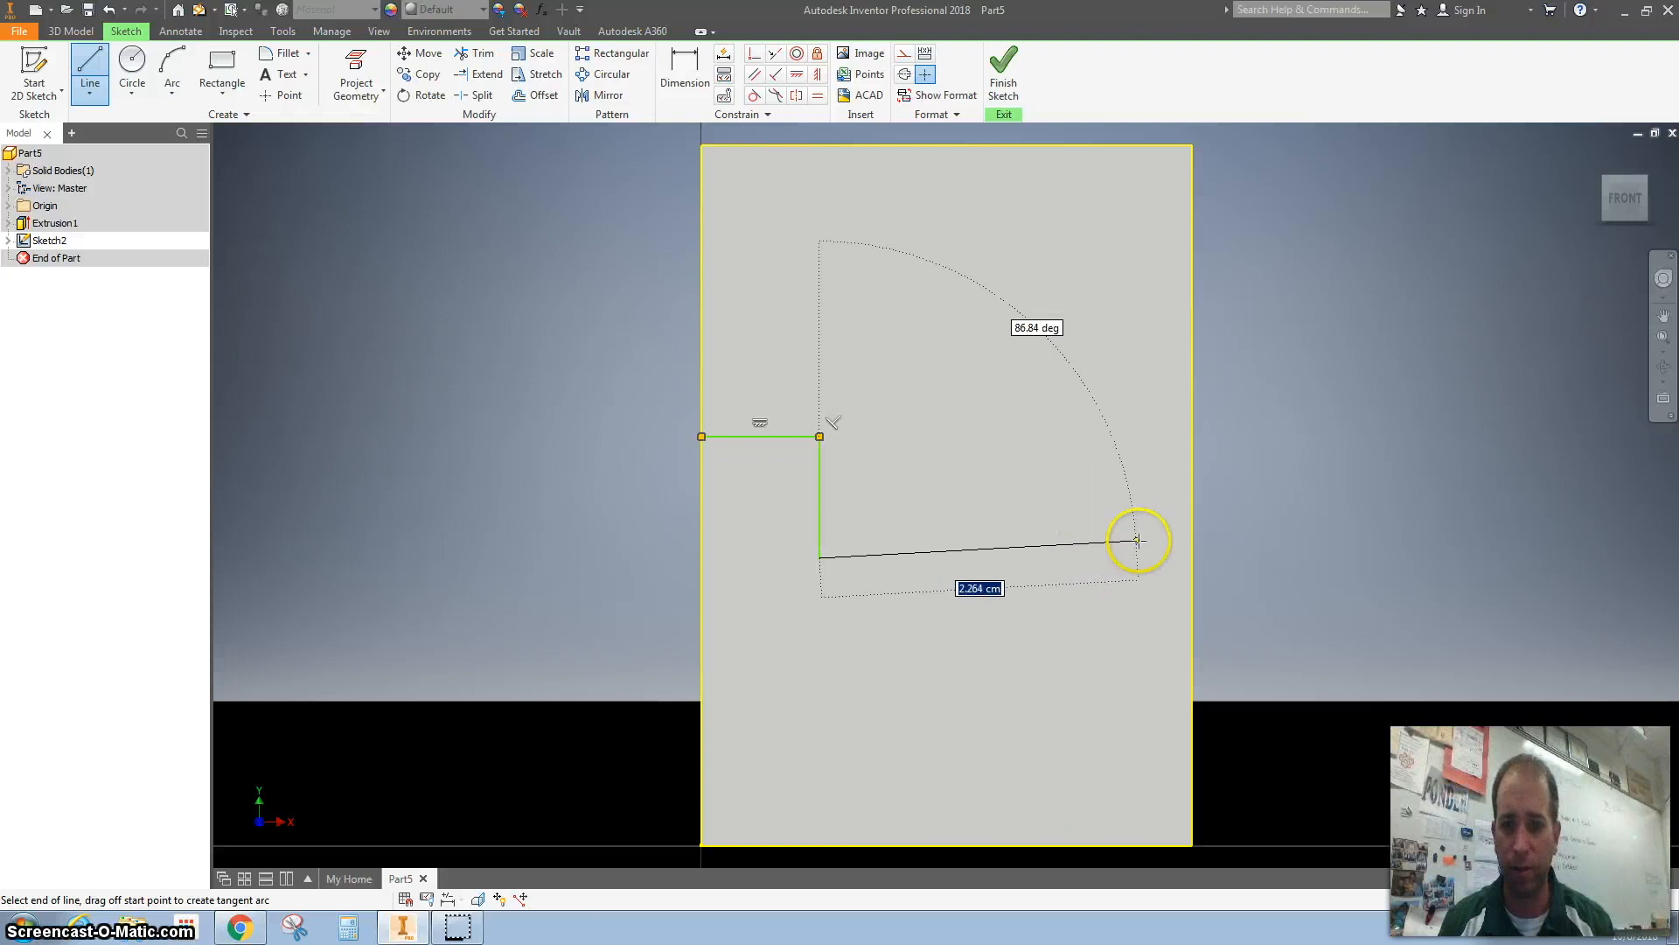
{"action": "left_click", "coordinate": [1191, 557]}
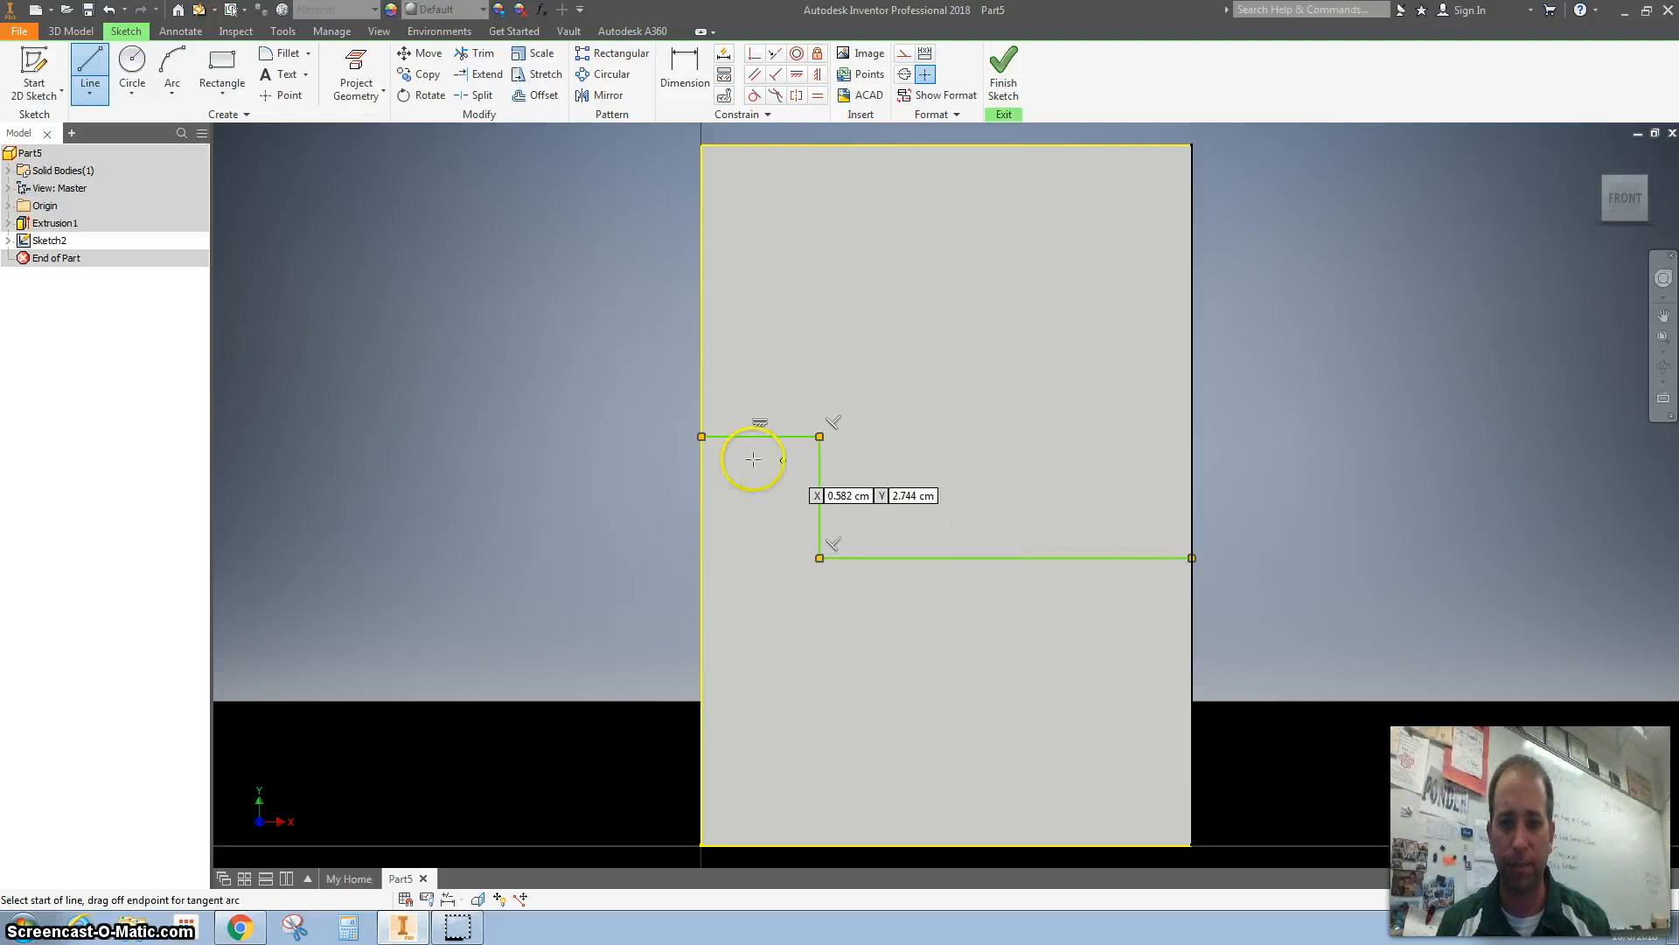
{"action": "left_click", "coordinate": [678, 88]}
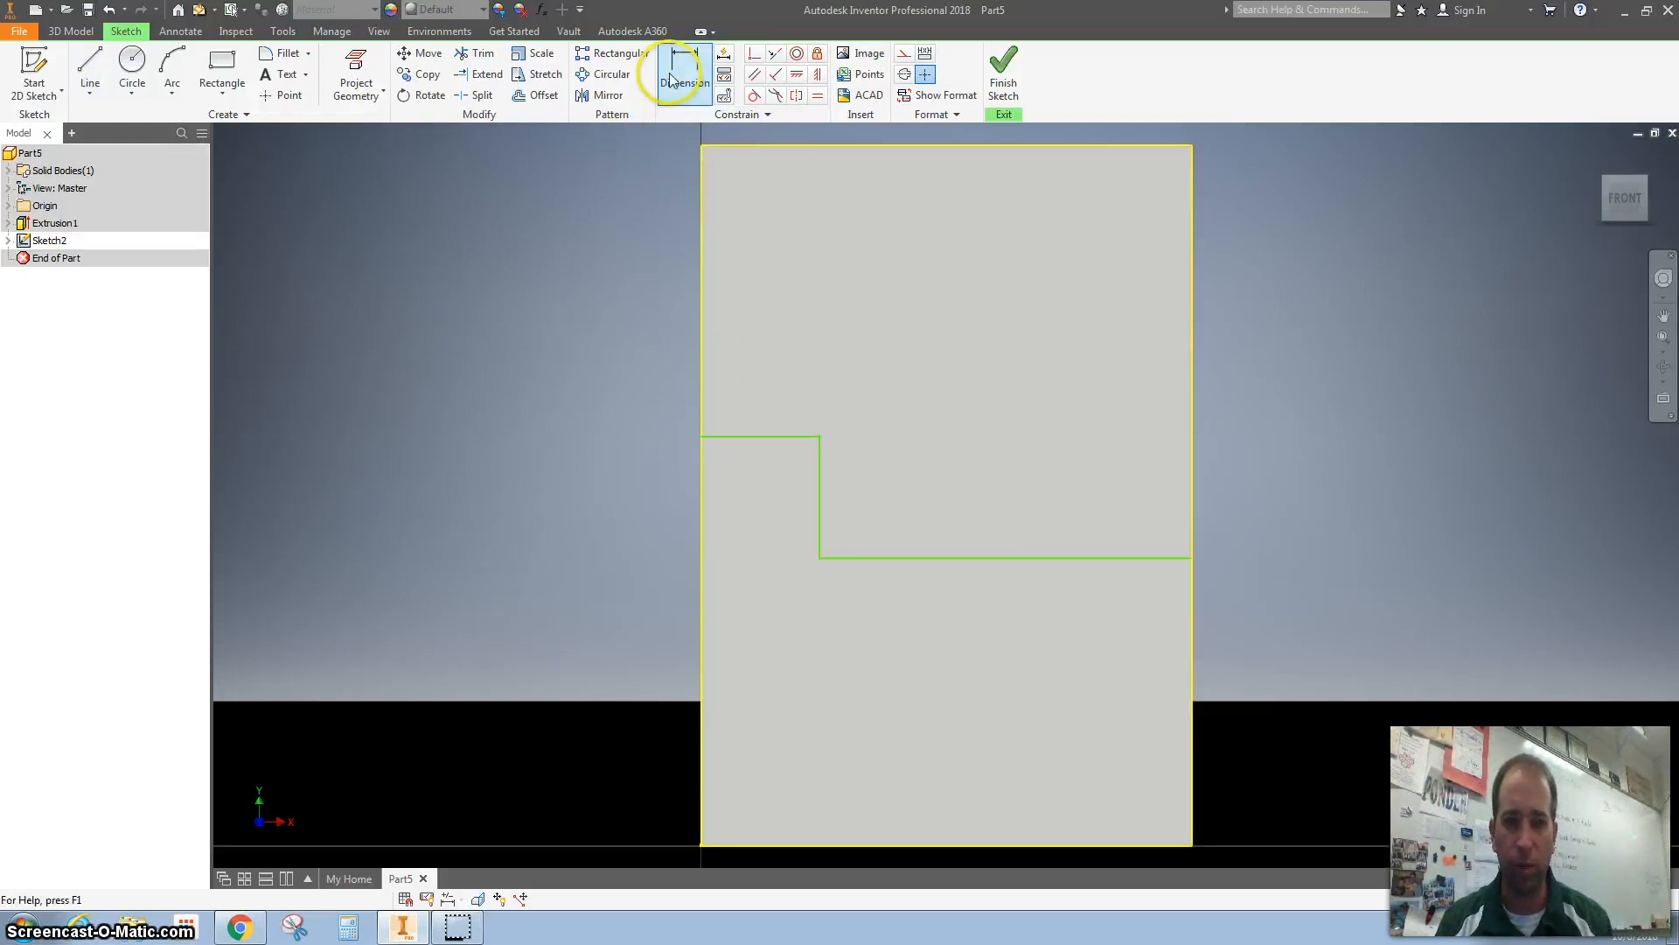
{"action": "left_click", "coordinate": [726, 350]}
{"action": "left_click", "coordinate": [794, 434]}
{"action": "left_click", "coordinate": [776, 390]}
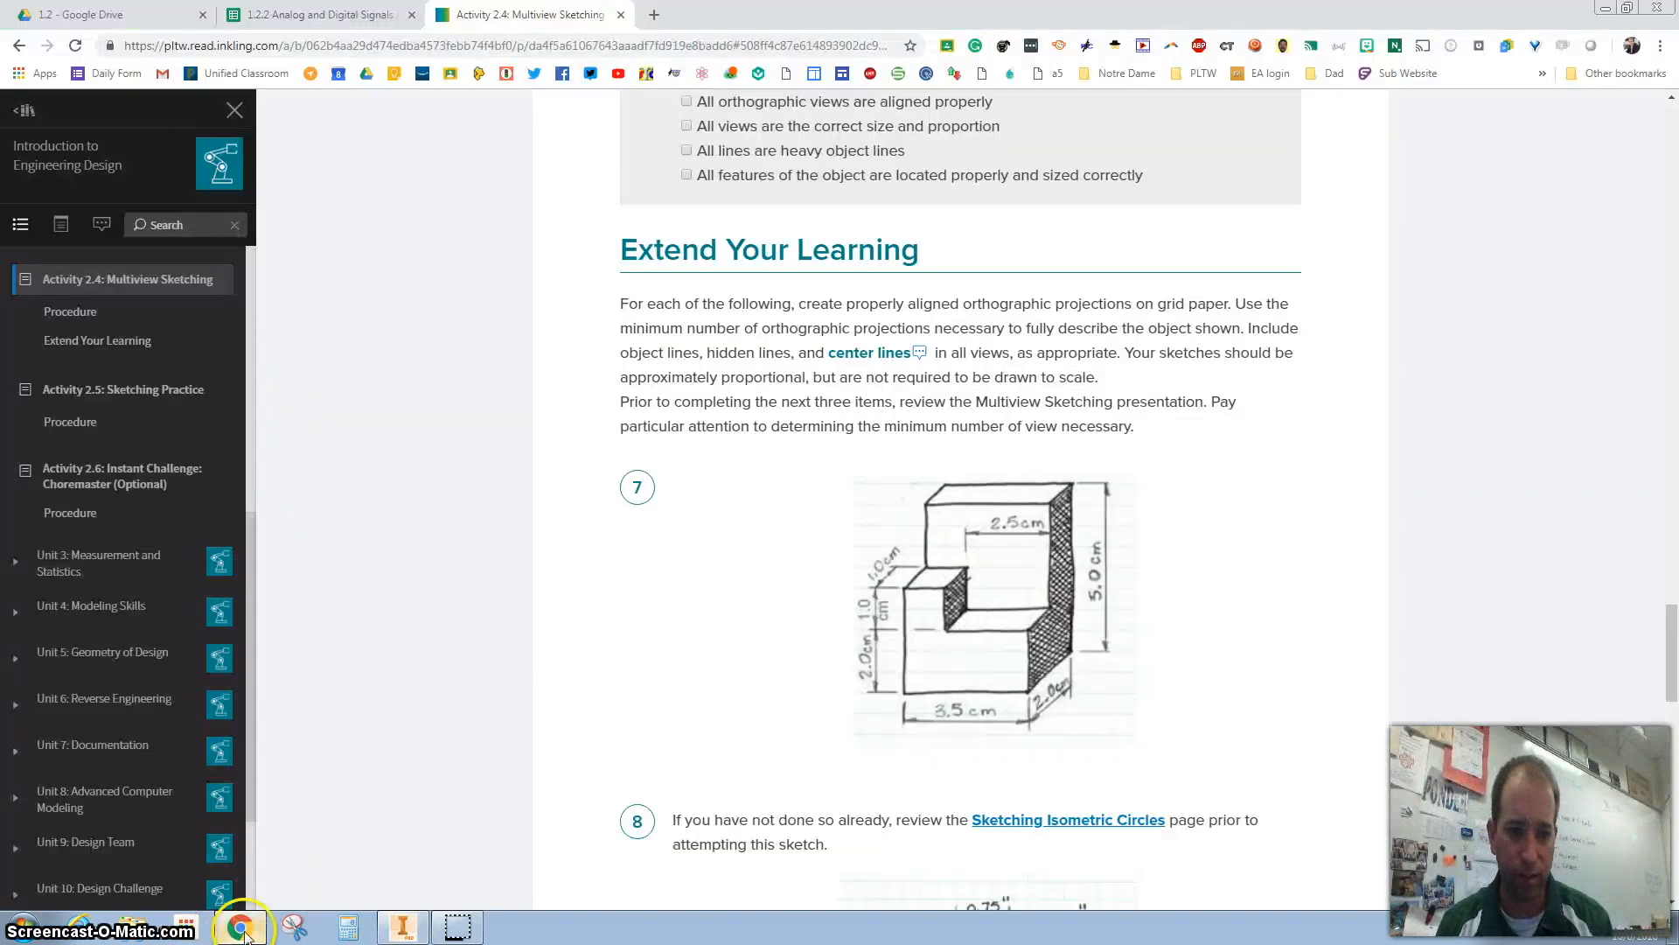
{"action": "left_click", "coordinate": [239, 927]}
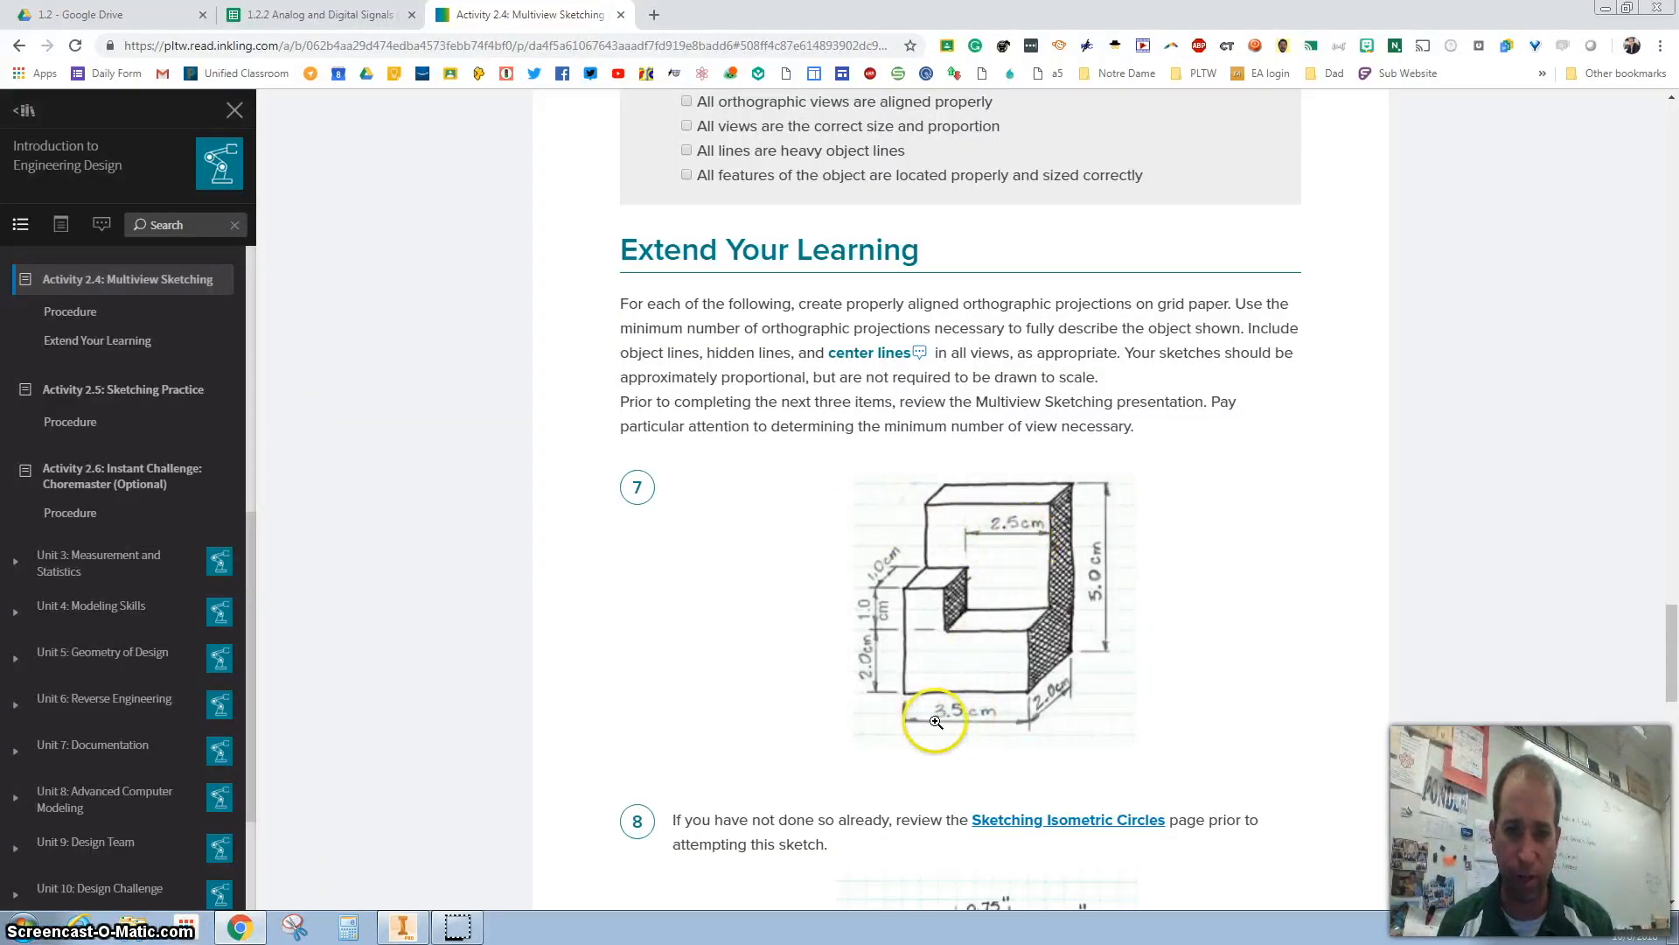
{"action": "left_click", "coordinate": [403, 927]}
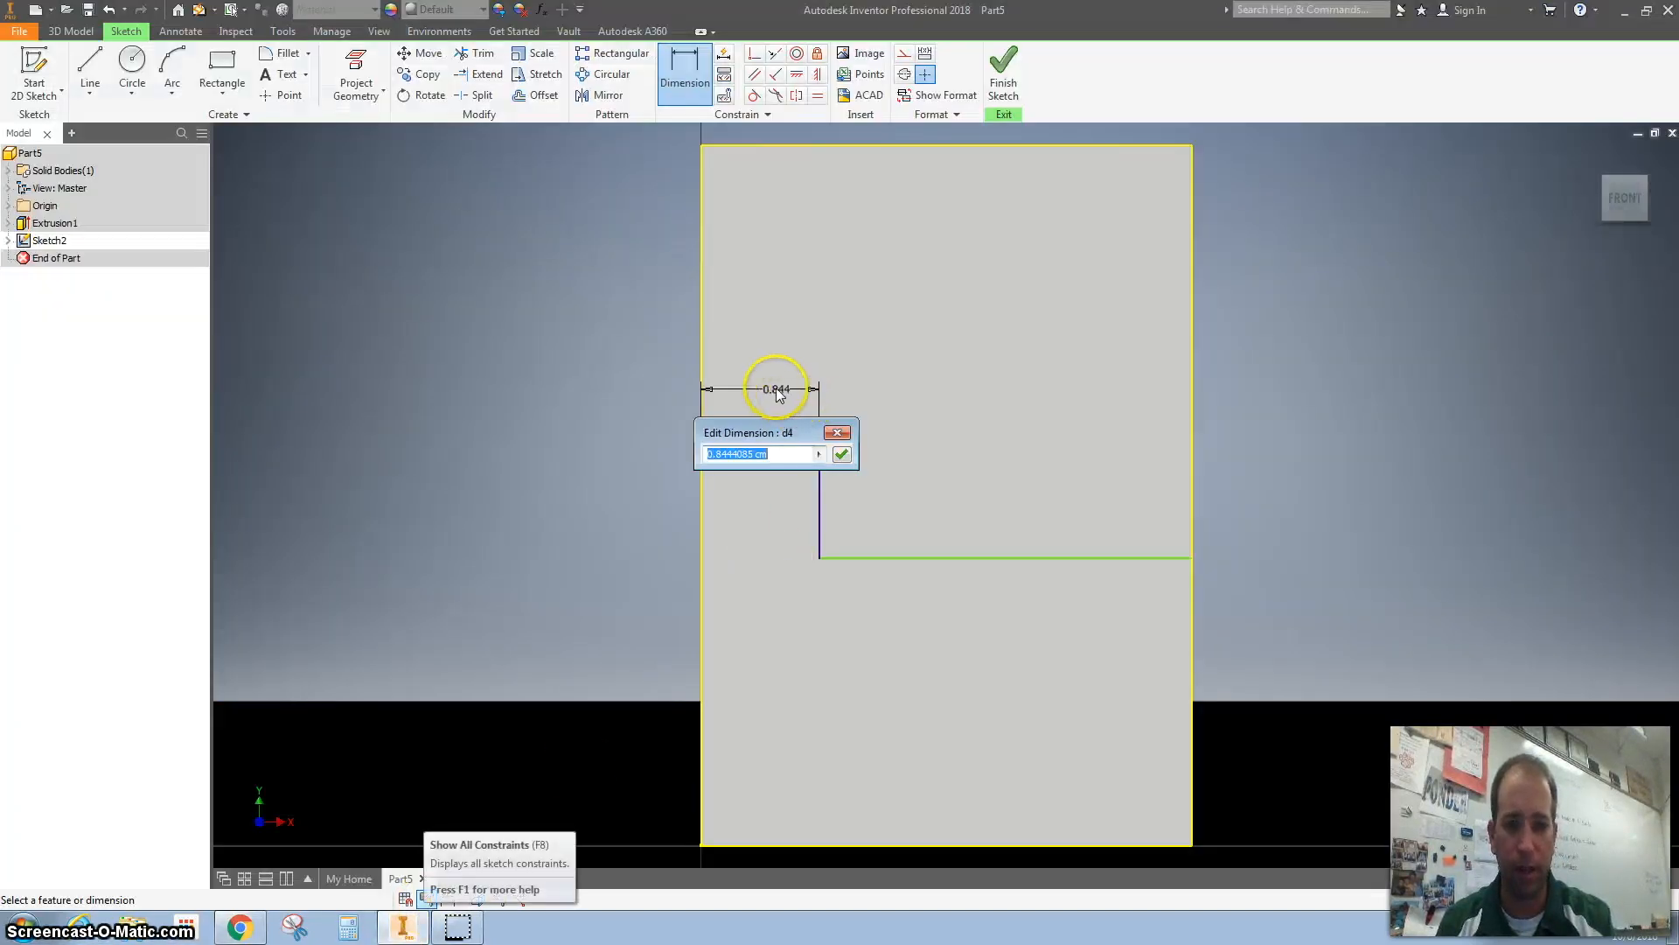
{"action": "key", "text": "Return"}
{"action": "key", "text": "Escape"}
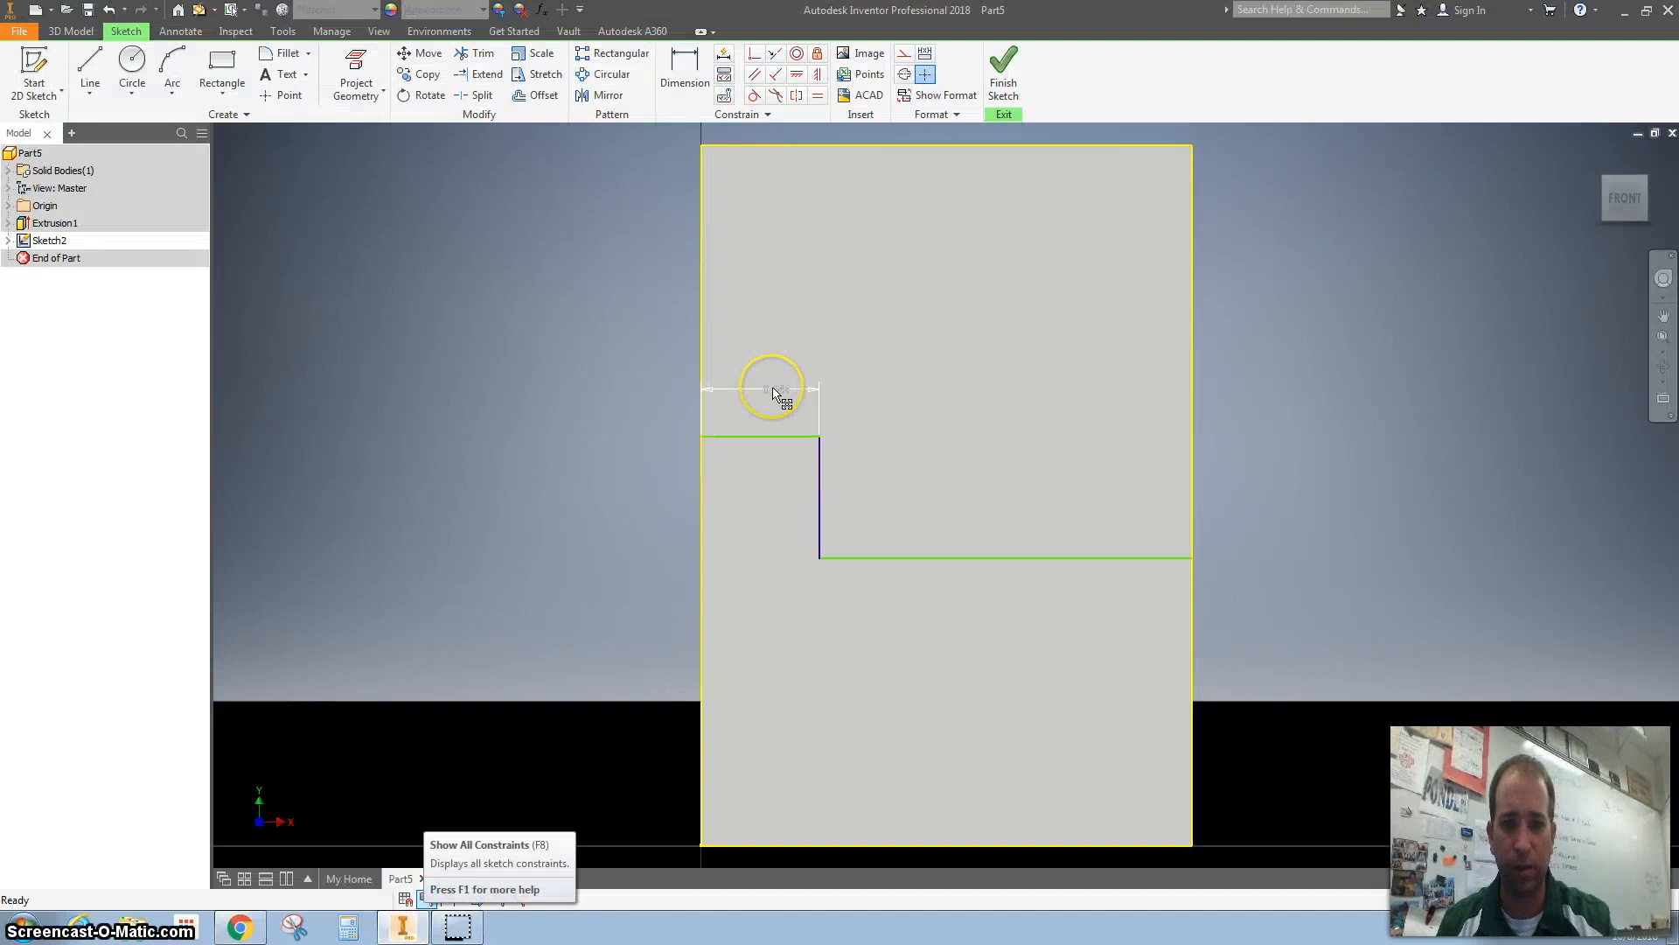
{"action": "right_click", "coordinate": [775, 390]}
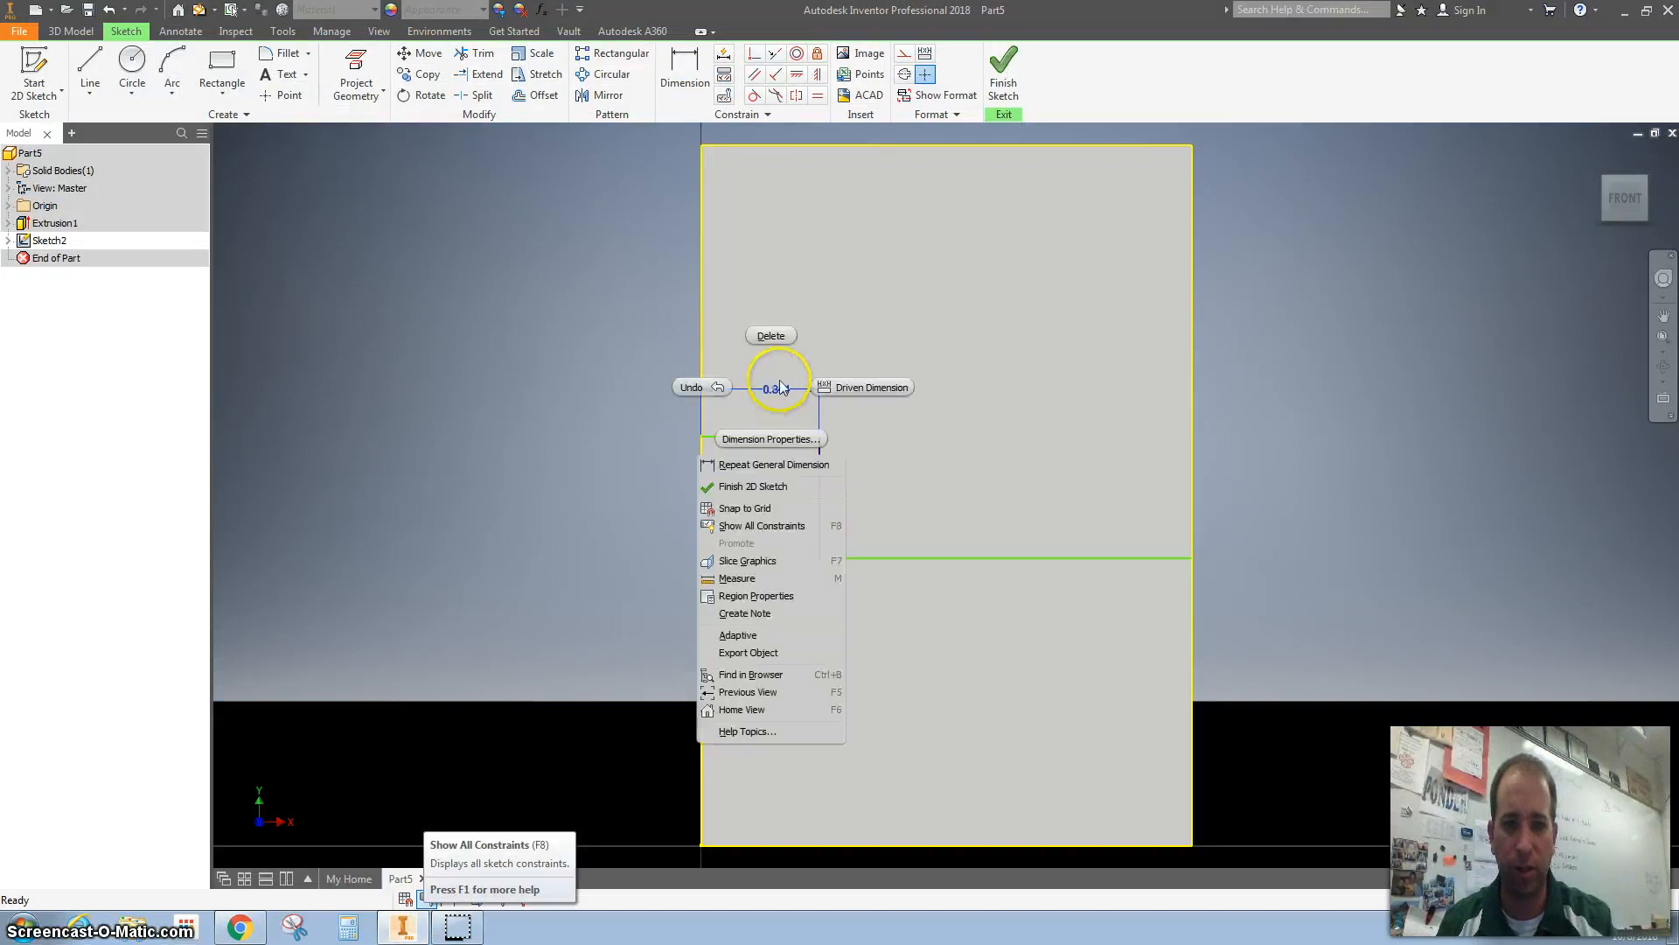
{"action": "left_click", "coordinate": [770, 336]}
Dimension the lower horizontal segment of the stepped line and set its length to 2.5 cm
{"action": "left_click", "coordinate": [682, 63]}
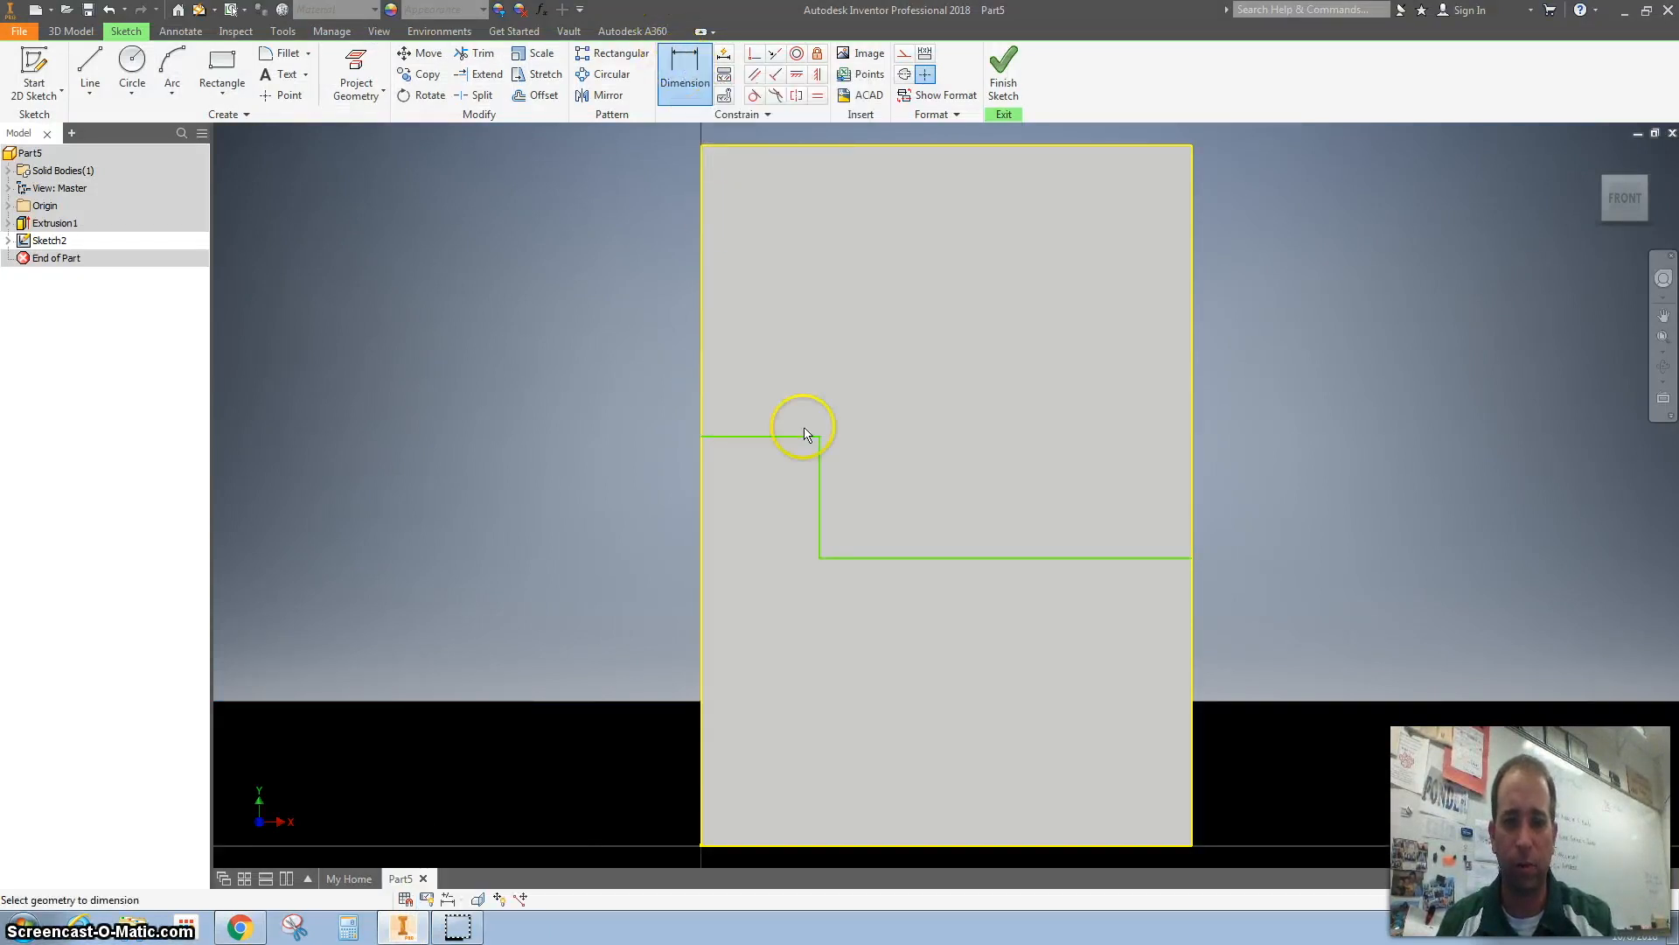
{"action": "left_click", "coordinate": [877, 560]}
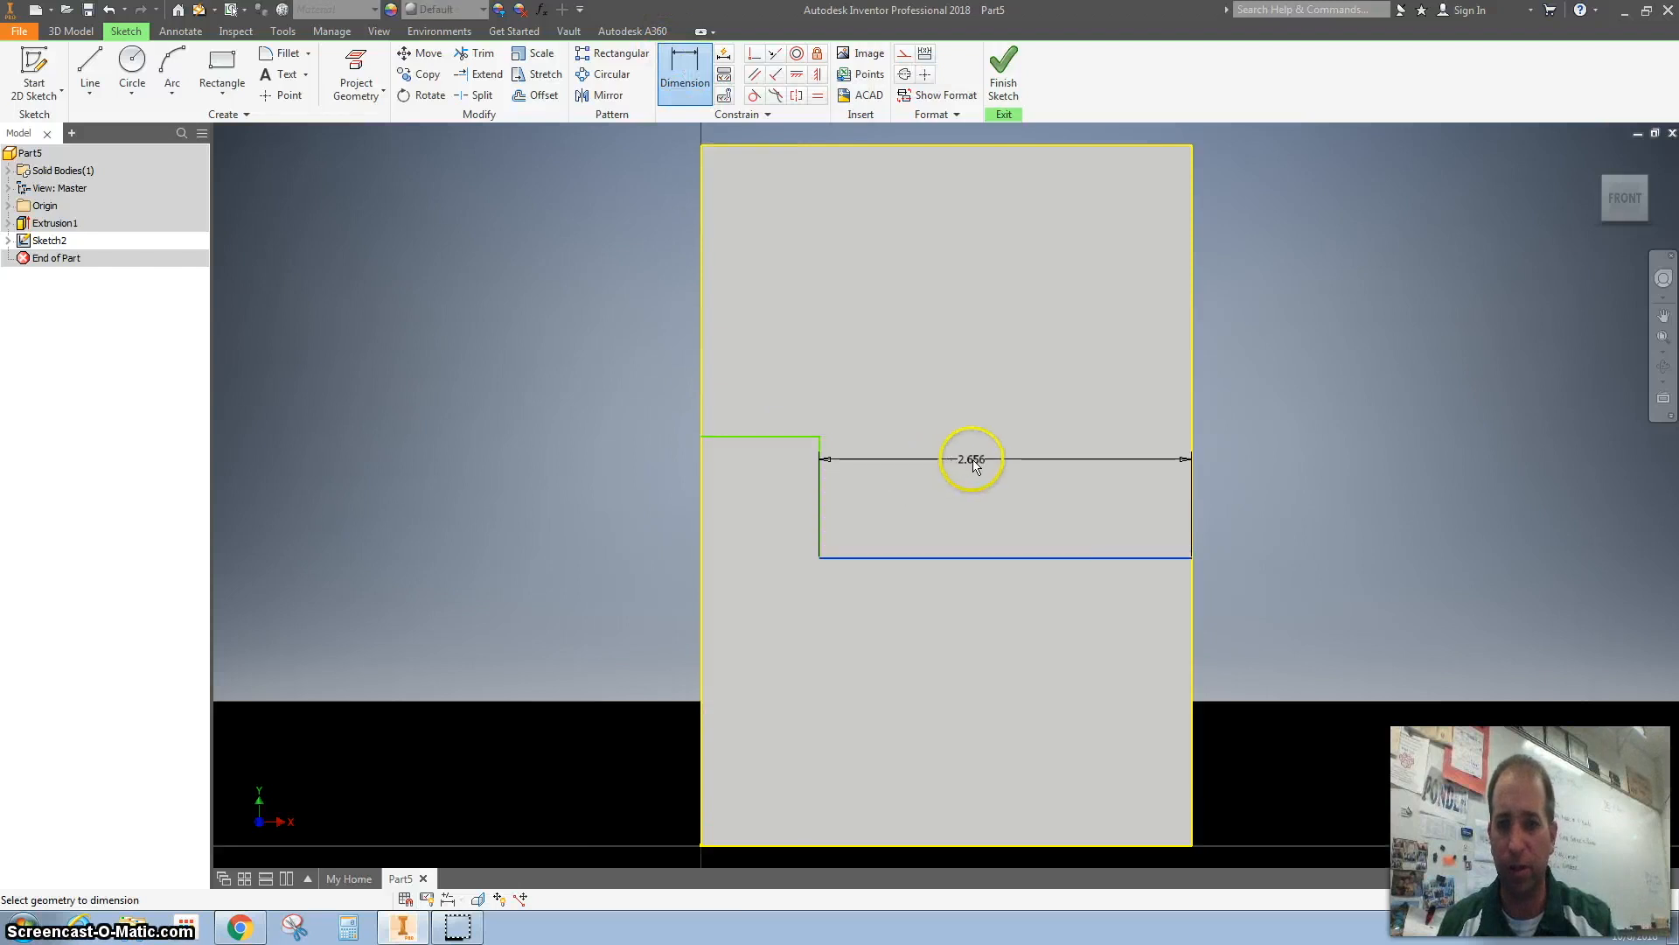
{"action": "left_click", "coordinate": [969, 458]}
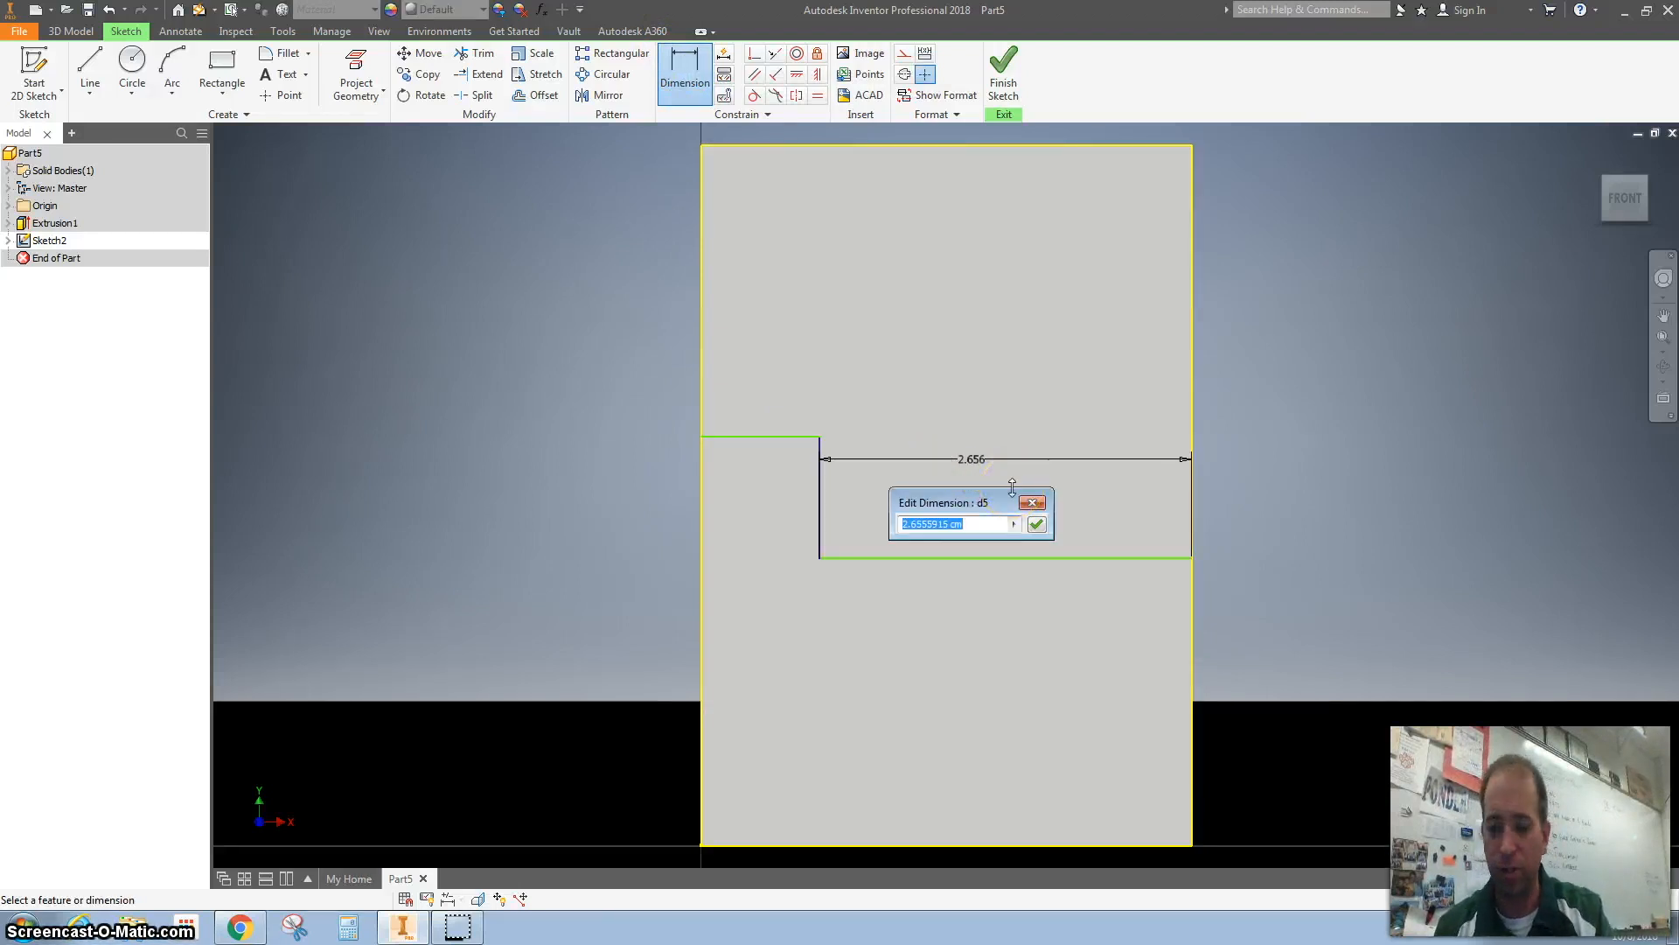
{"action": "type", "text": "2.5"}
{"action": "key", "text": "Return"}
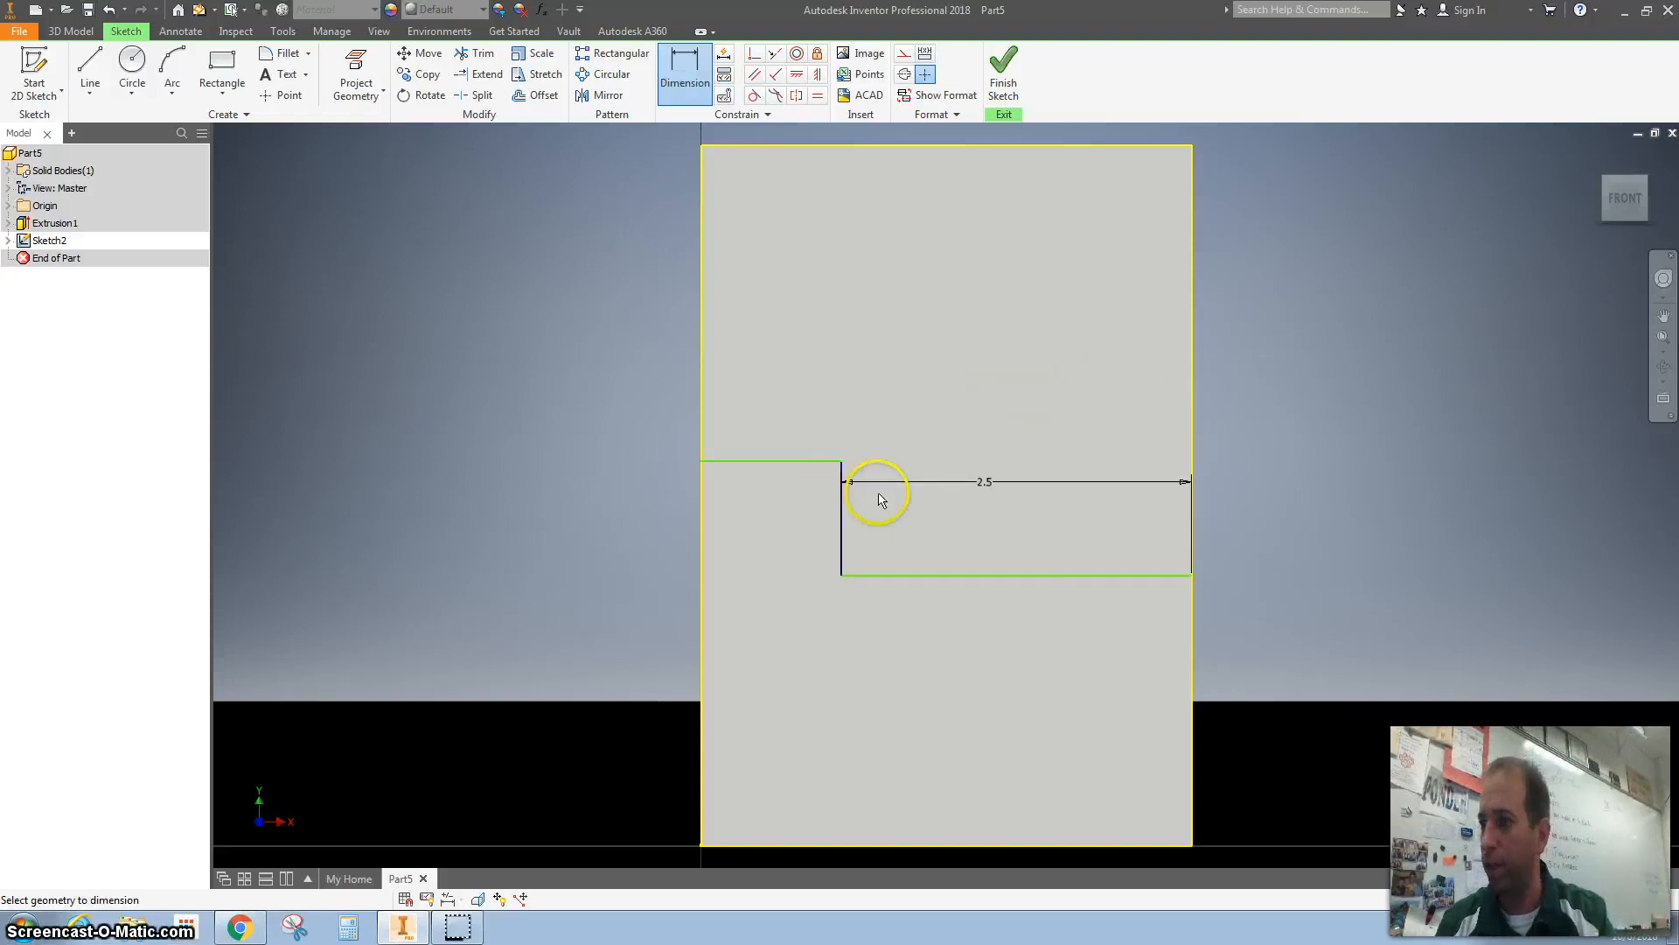
Dimension the vertical segment of the stepped line and set its height to 1 cm
{"action": "left_click", "coordinate": [842, 525]}
{"action": "left_click", "coordinate": [885, 519]}
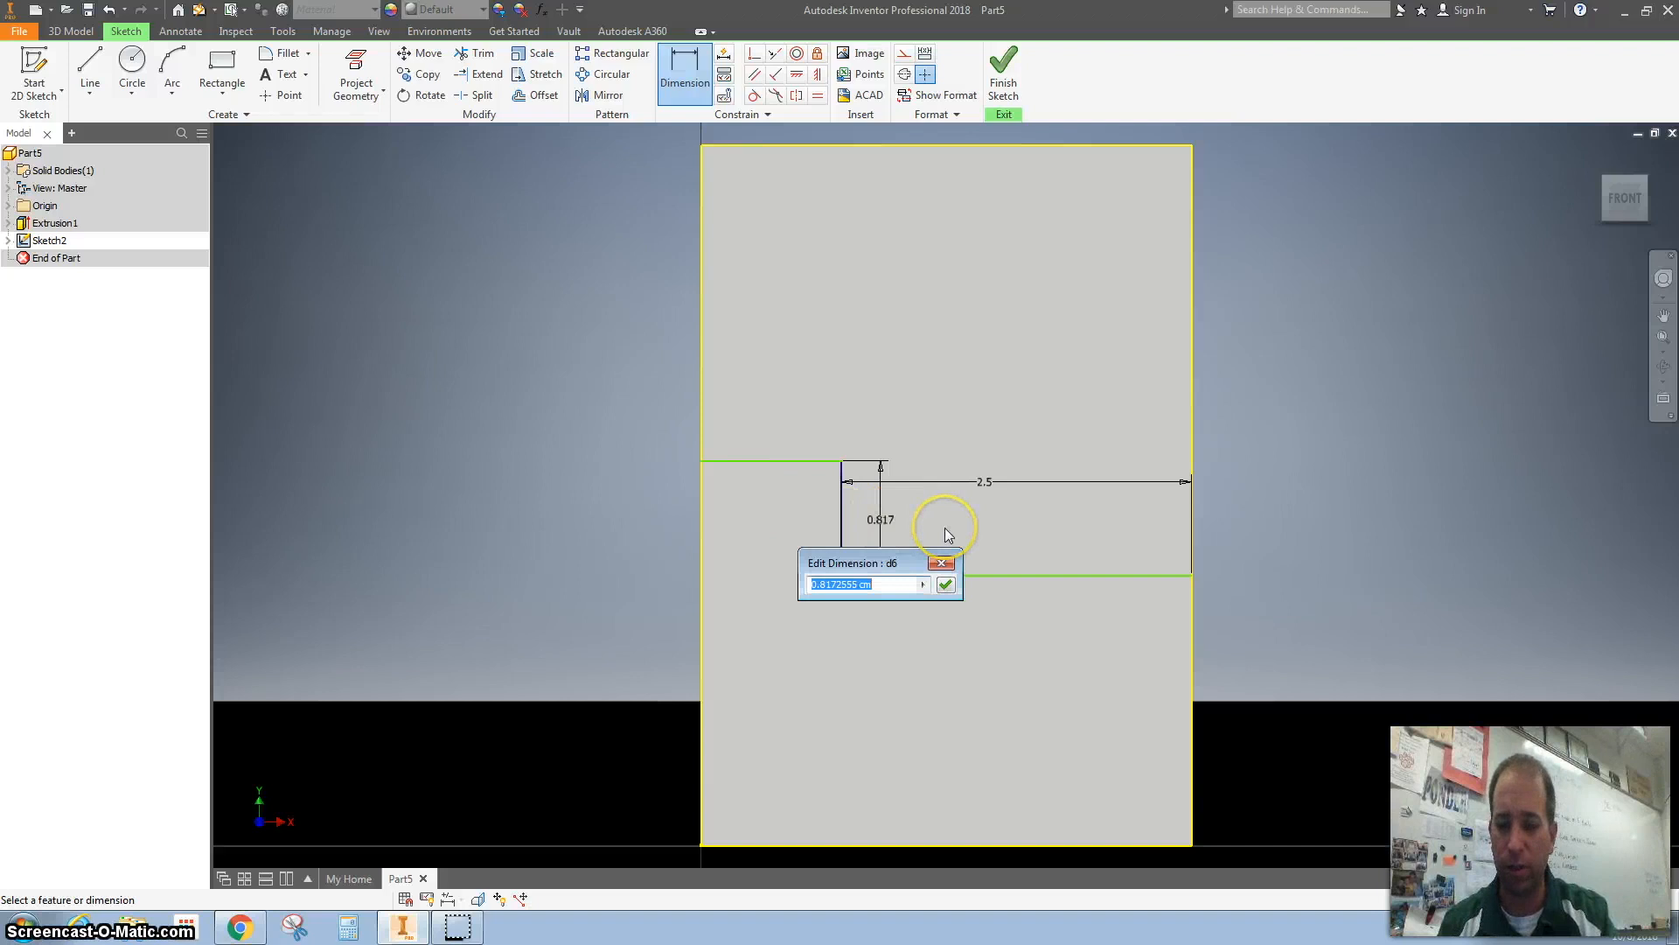
{"action": "type", "text": "1"}
{"action": "key", "text": "Return"}
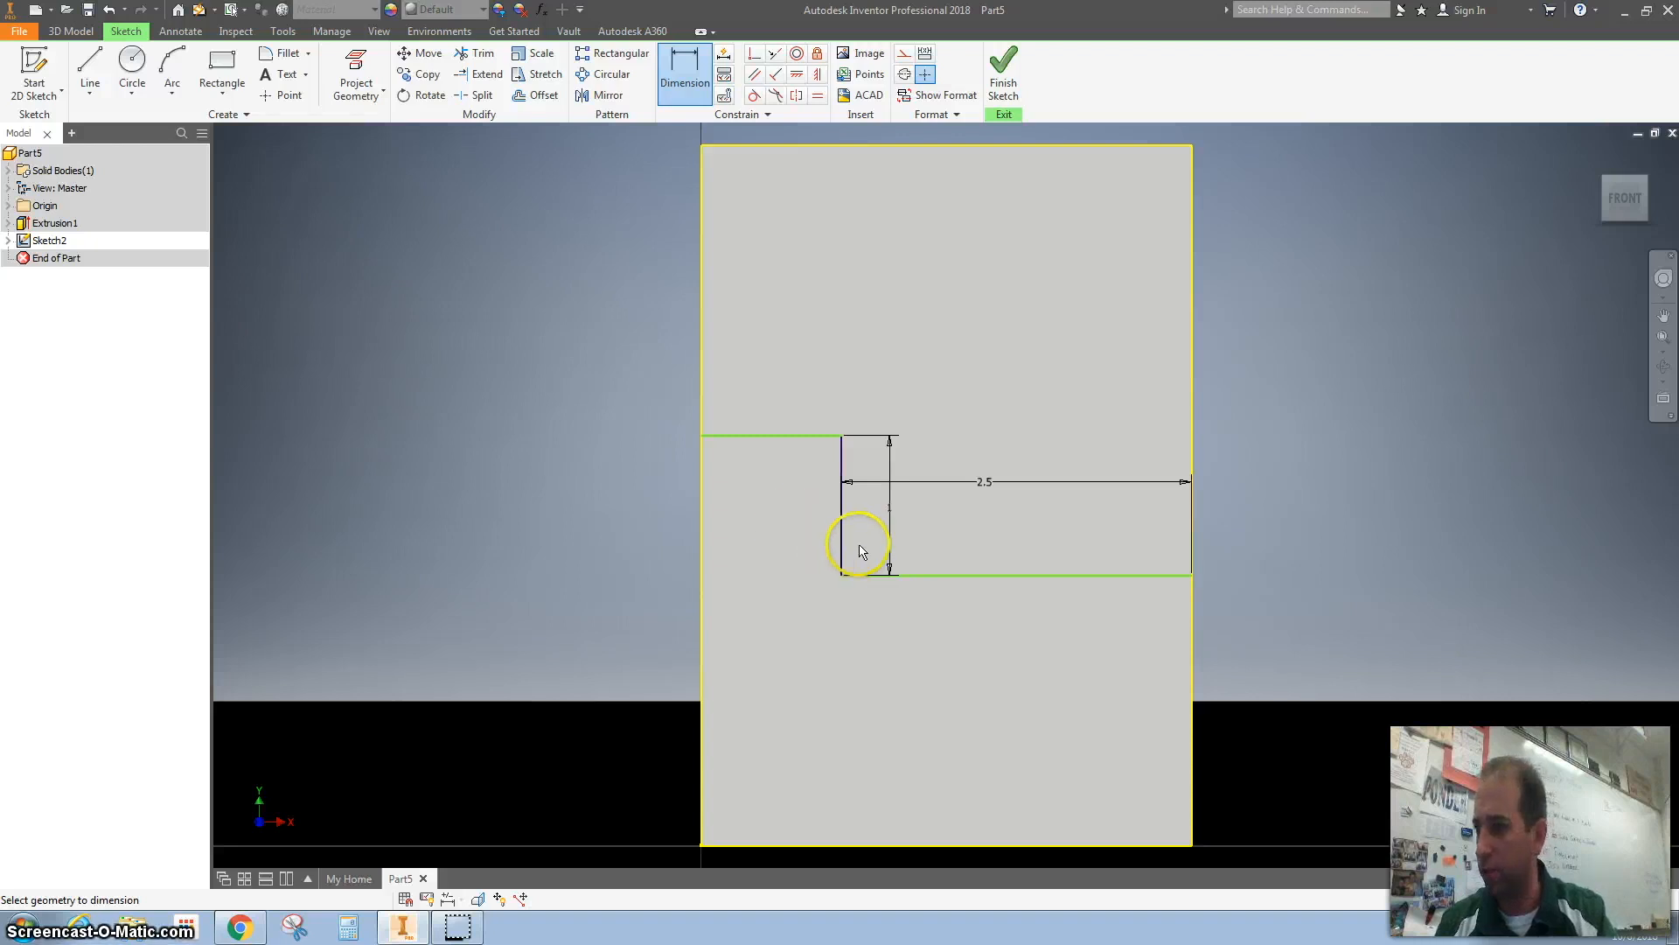
Dimension the distance between the lower horizontal segment and the block's bottom edge and set it to 2 cm
{"action": "left_click", "coordinate": [1043, 575]}
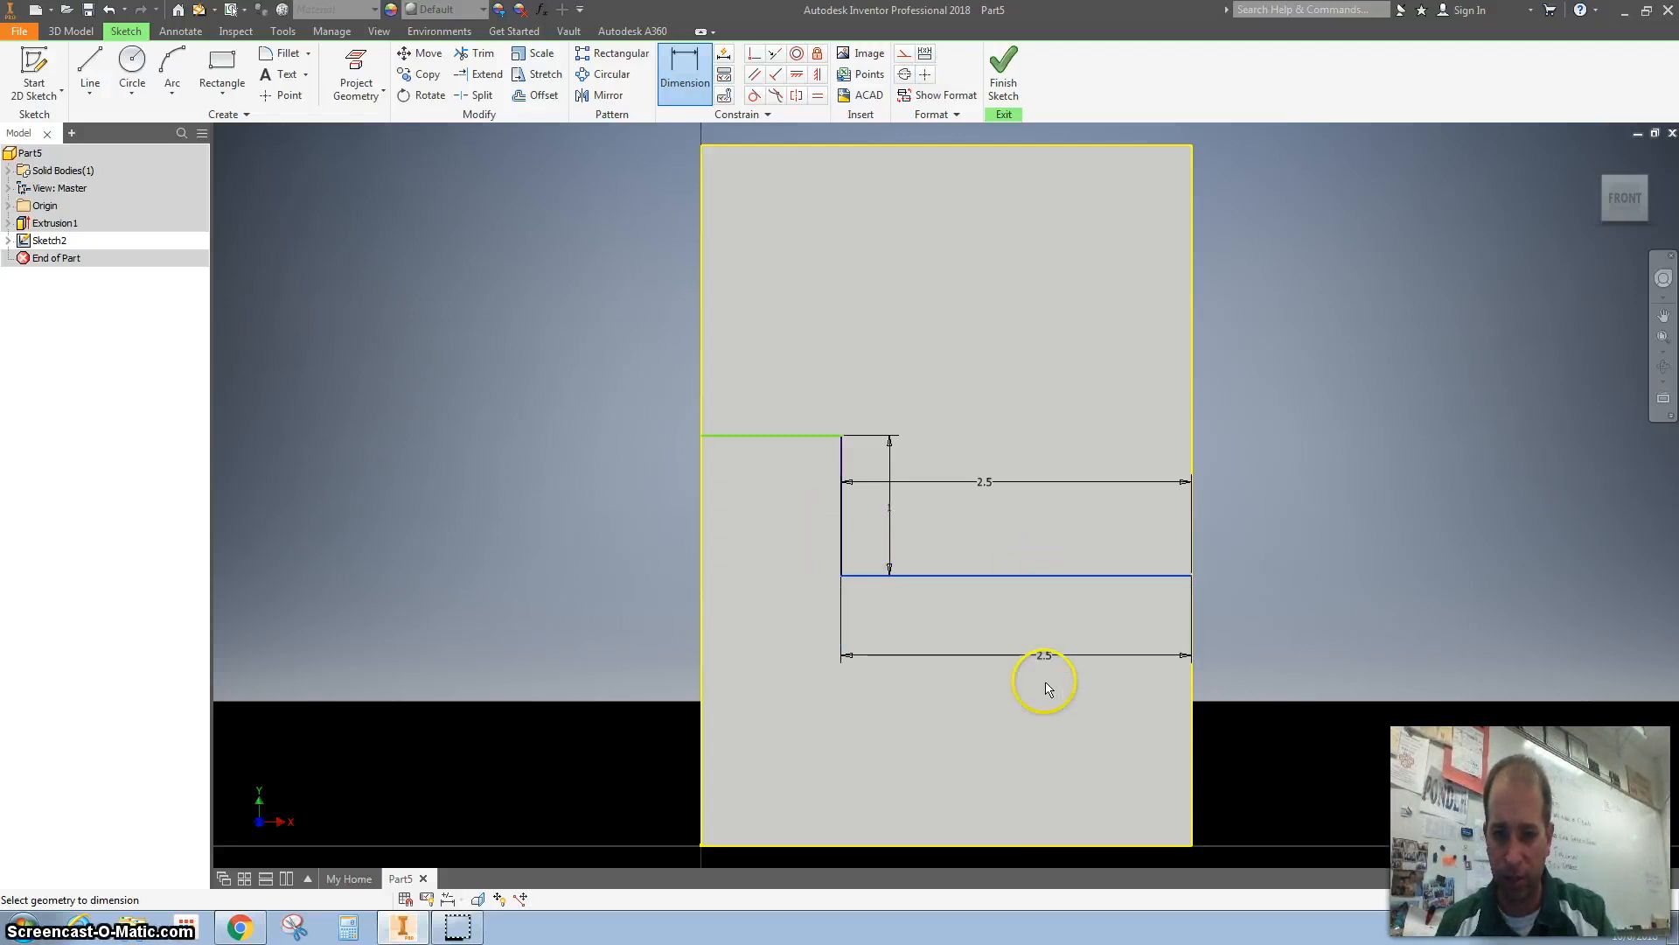
{"action": "left_click", "coordinate": [1068, 845]}
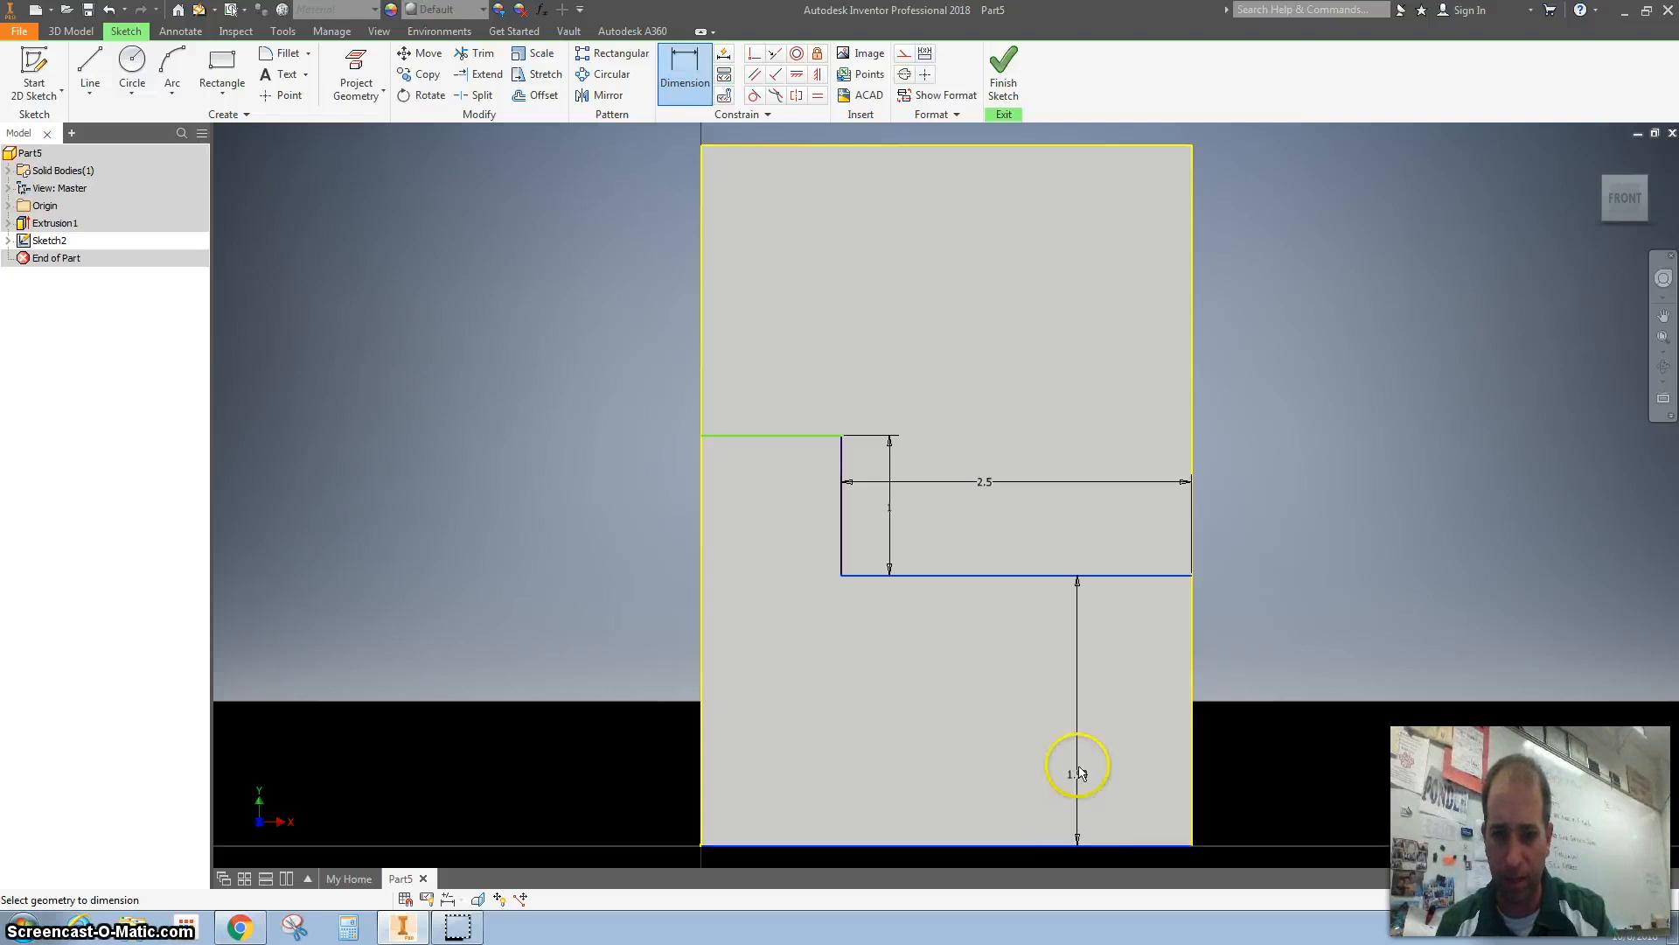
{"action": "left_click", "coordinate": [1103, 714]}
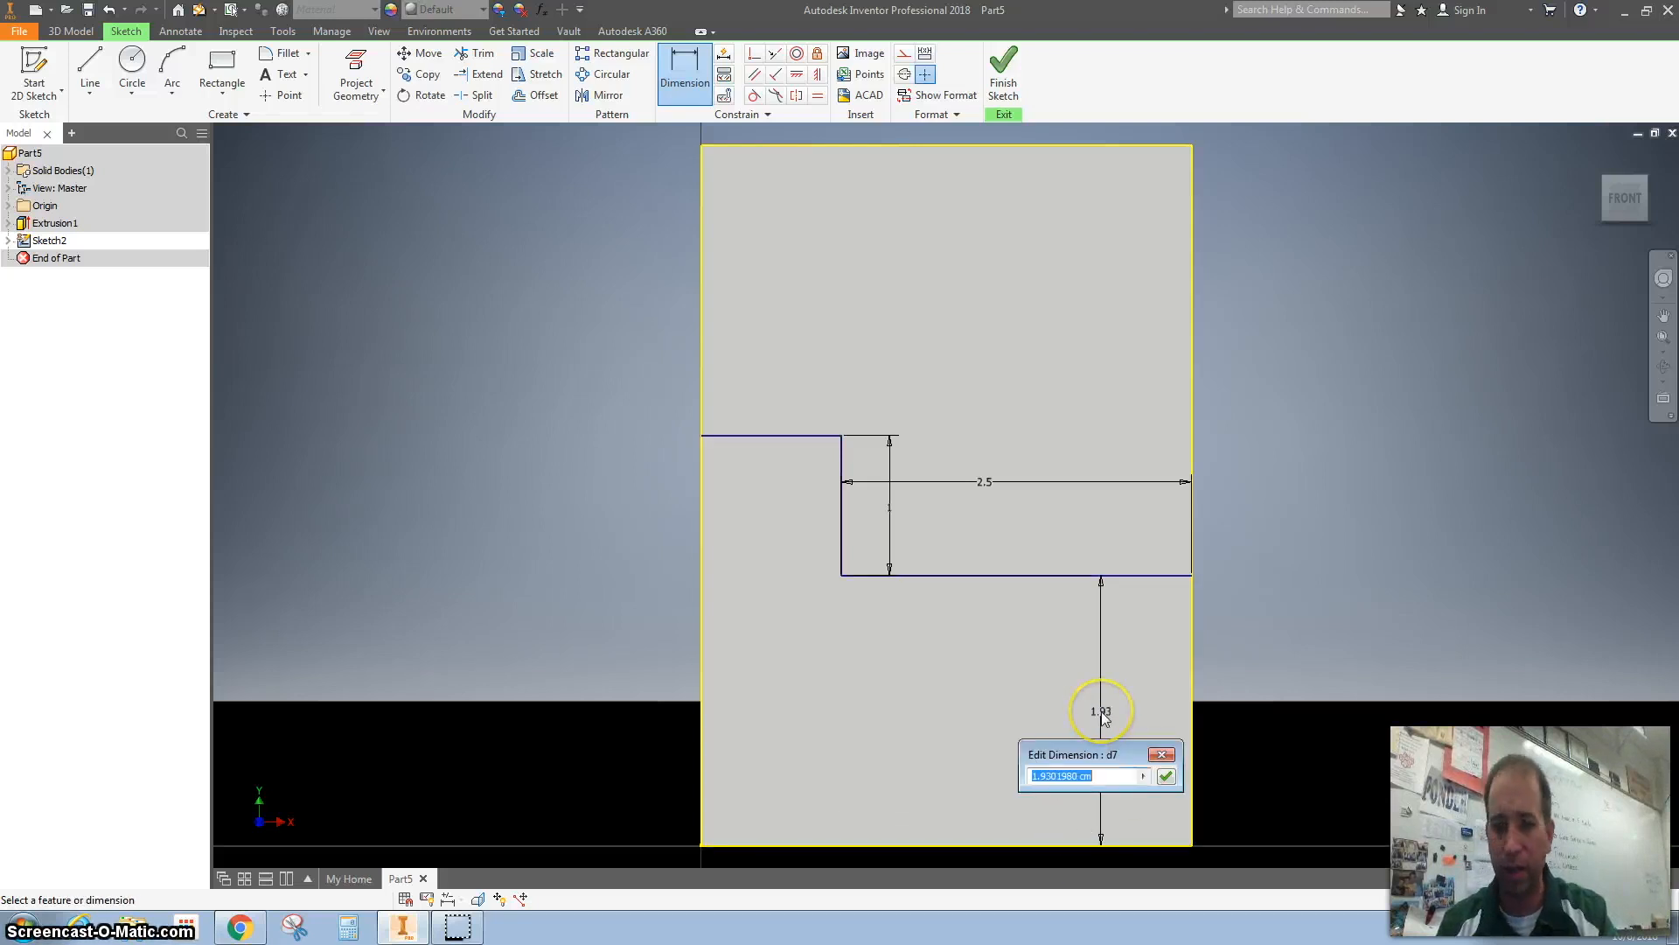
{"action": "type", "text": "2"}
{"action": "key", "text": "Return"}
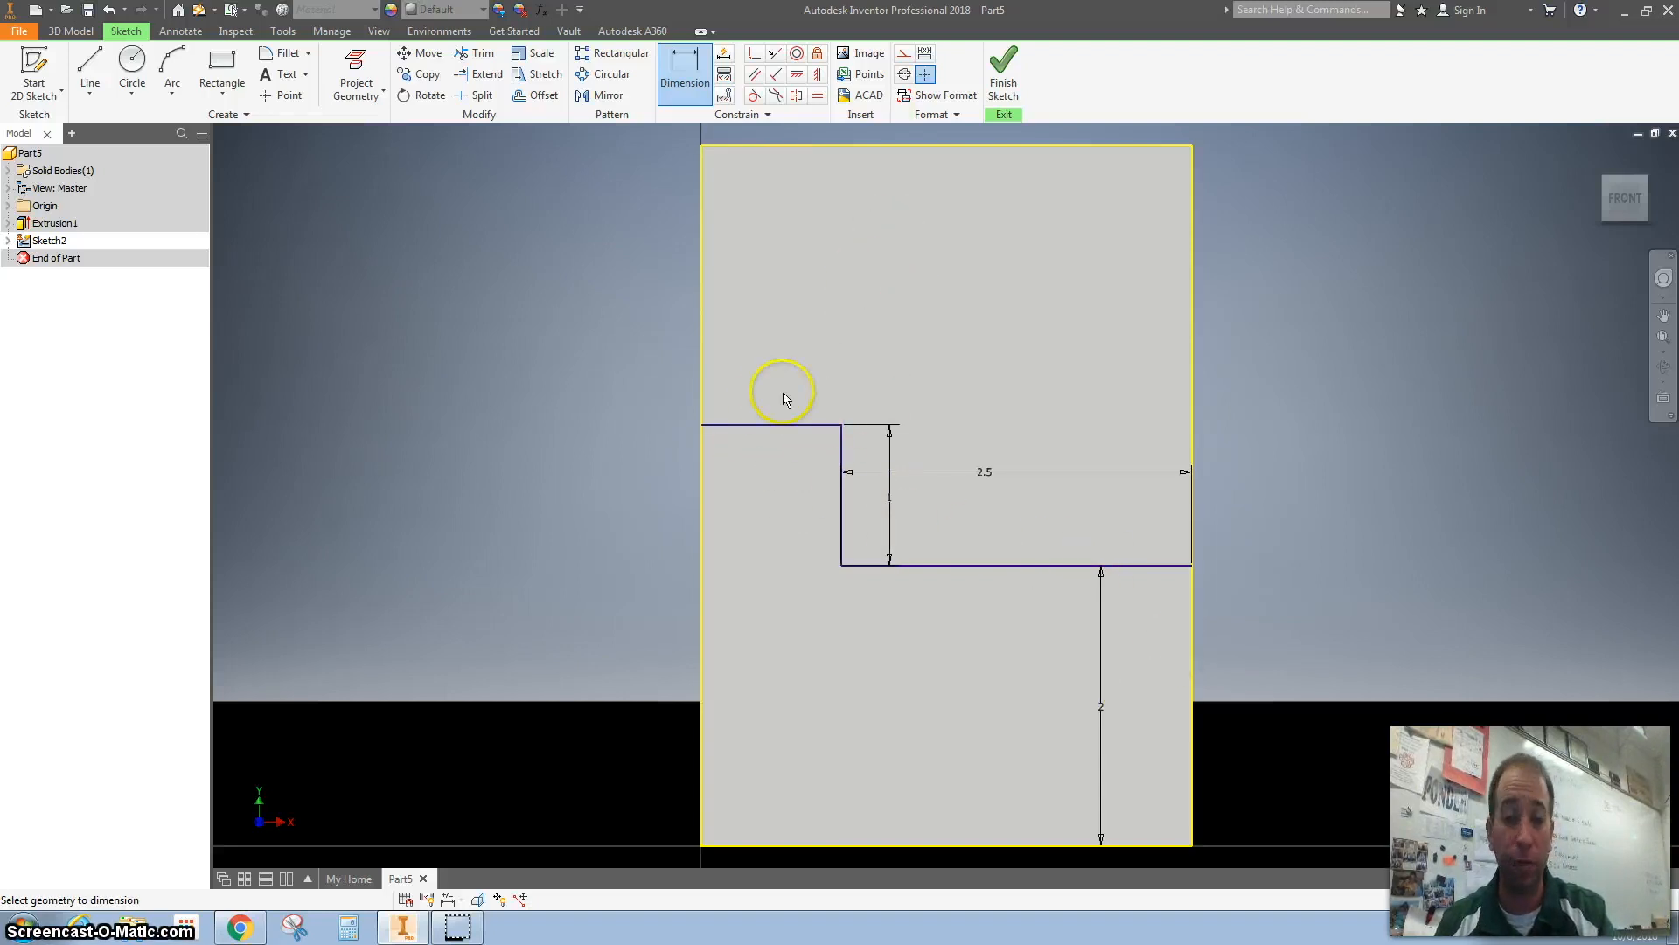
Finish the sketch and cut the region above the stepped line 1 cm deep into the block with Extrude
{"action": "left_click", "coordinate": [1005, 88]}
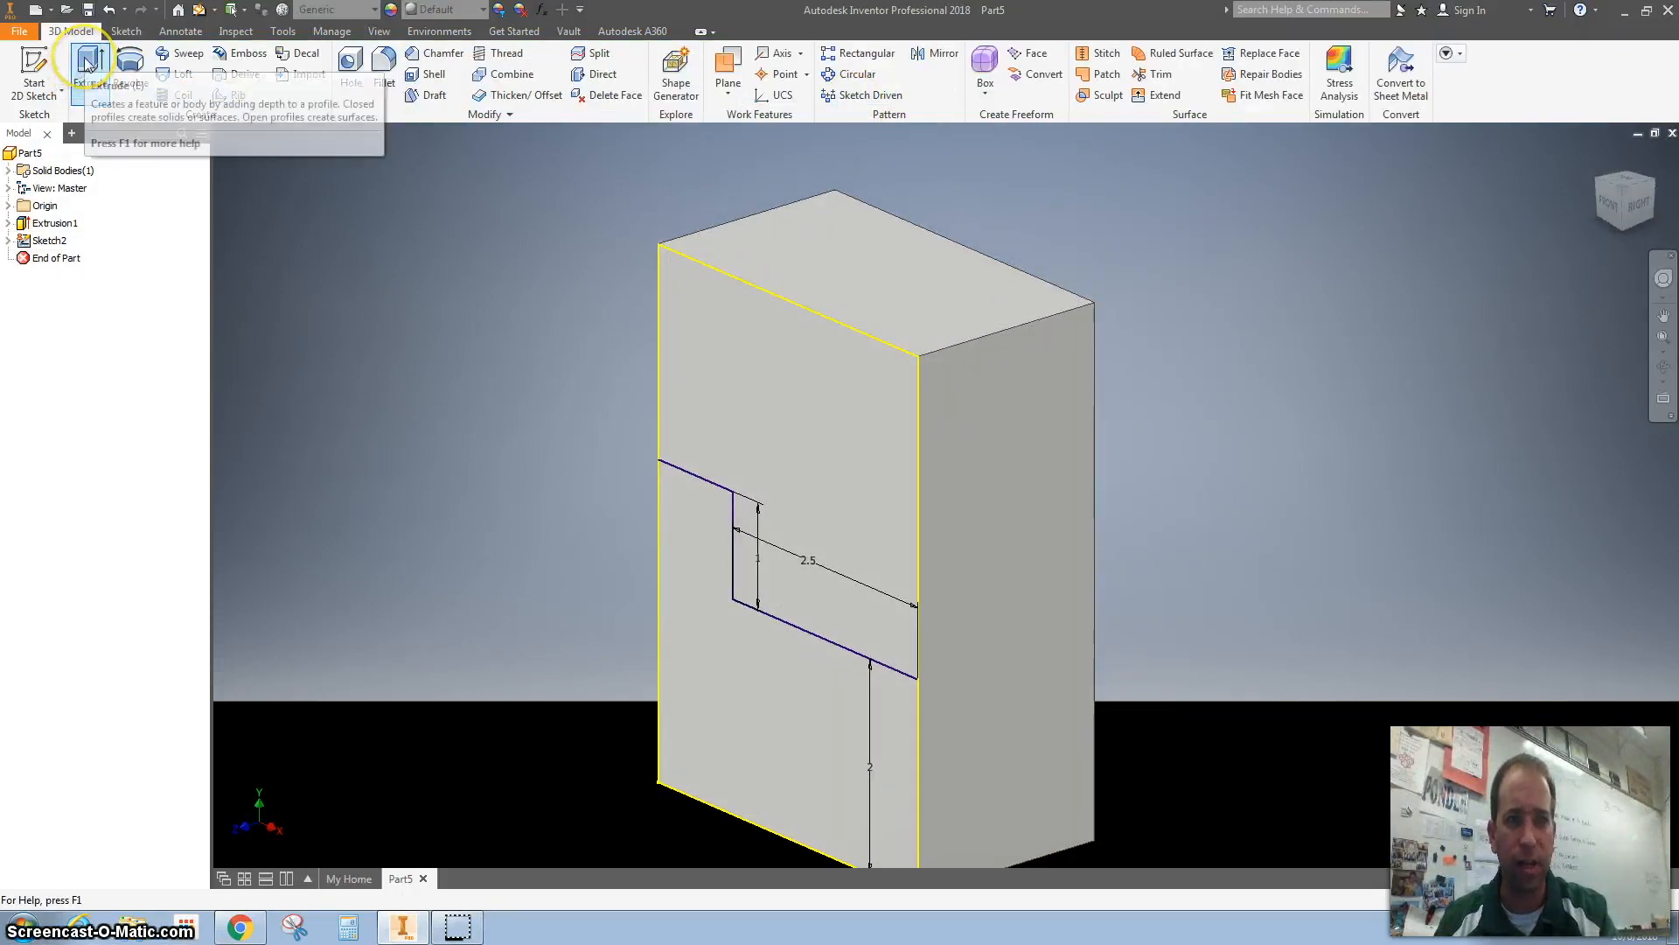
{"action": "left_click", "coordinate": [91, 94]}
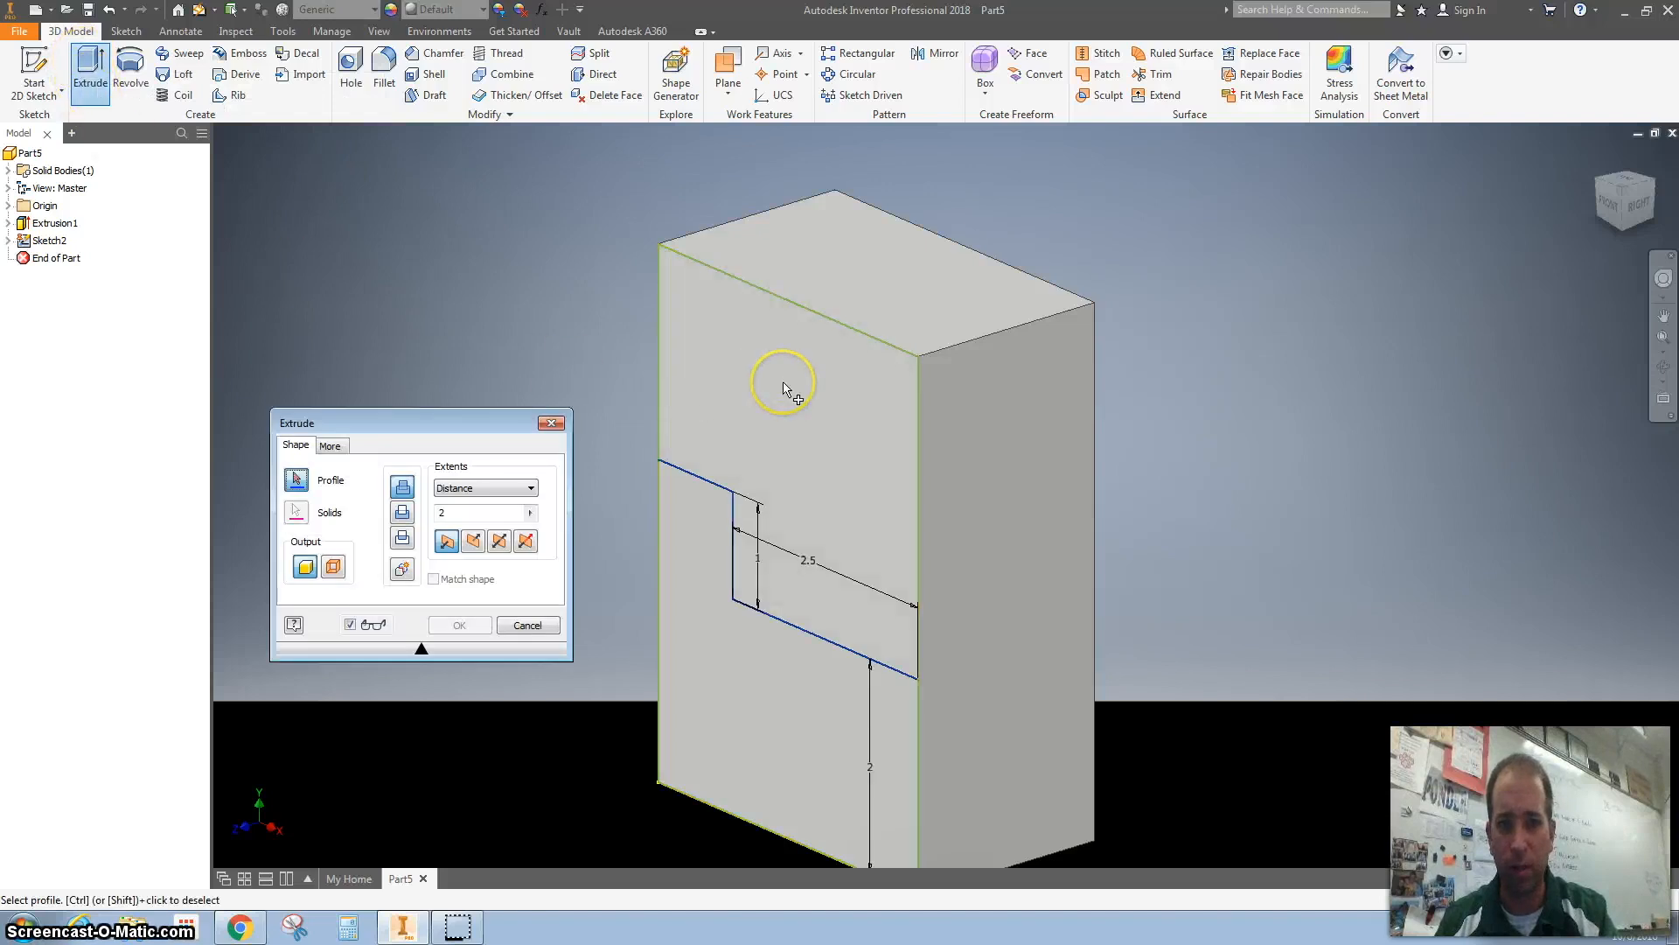
{"action": "left_click", "coordinate": [784, 390]}
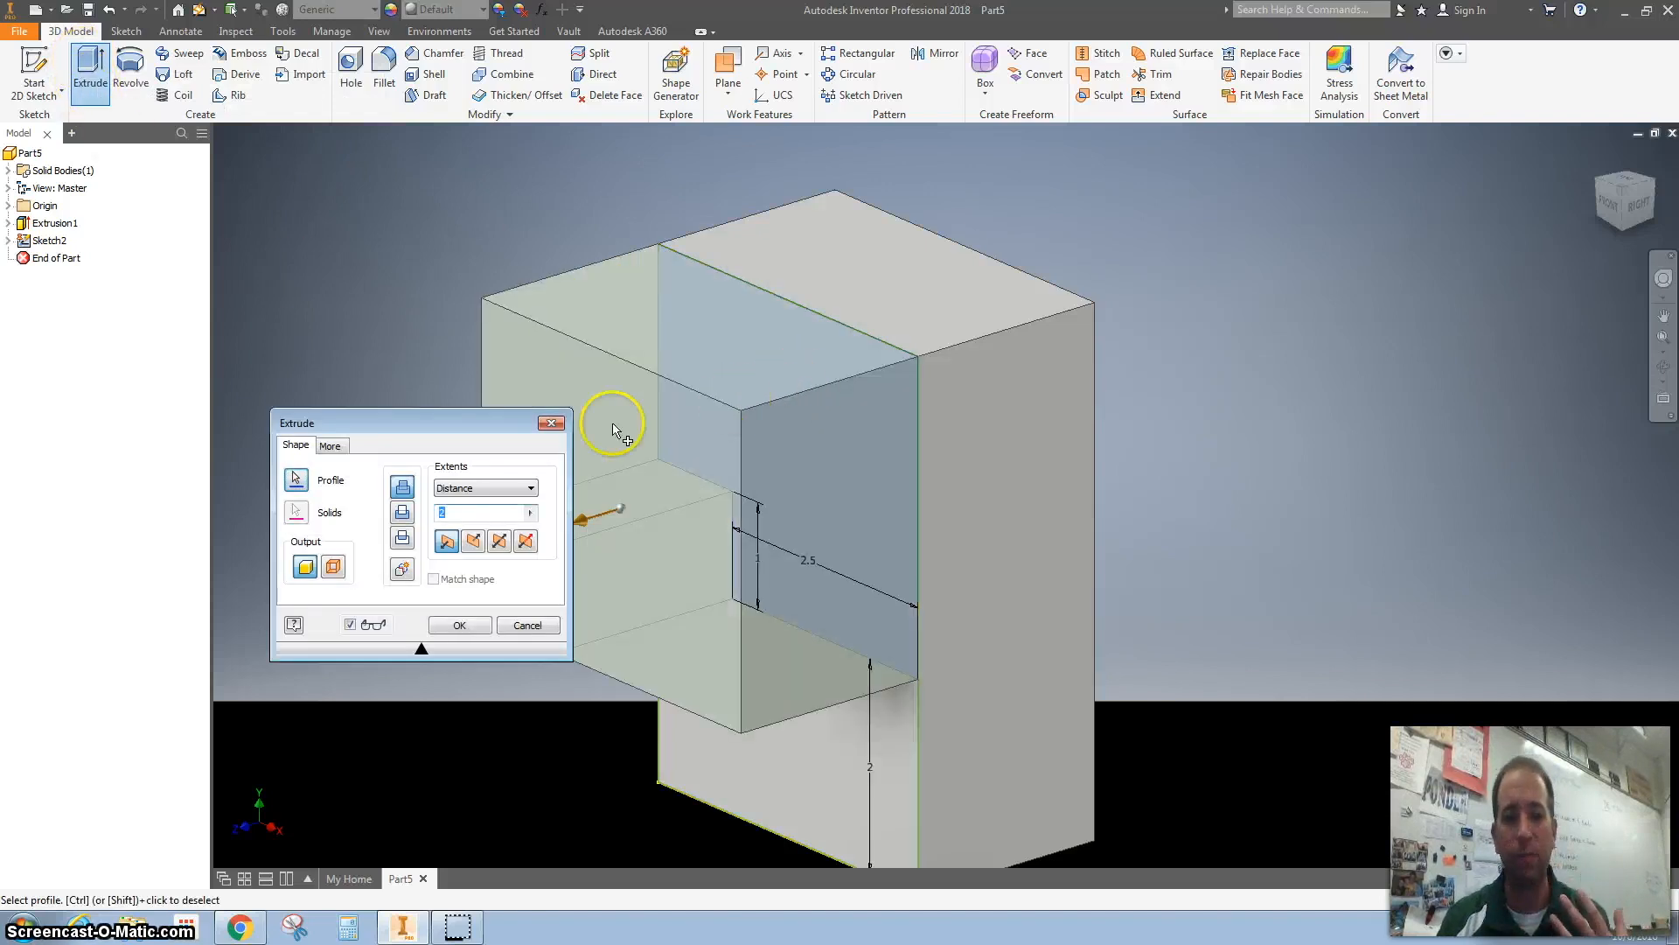
{"action": "left_click", "coordinate": [472, 542]}
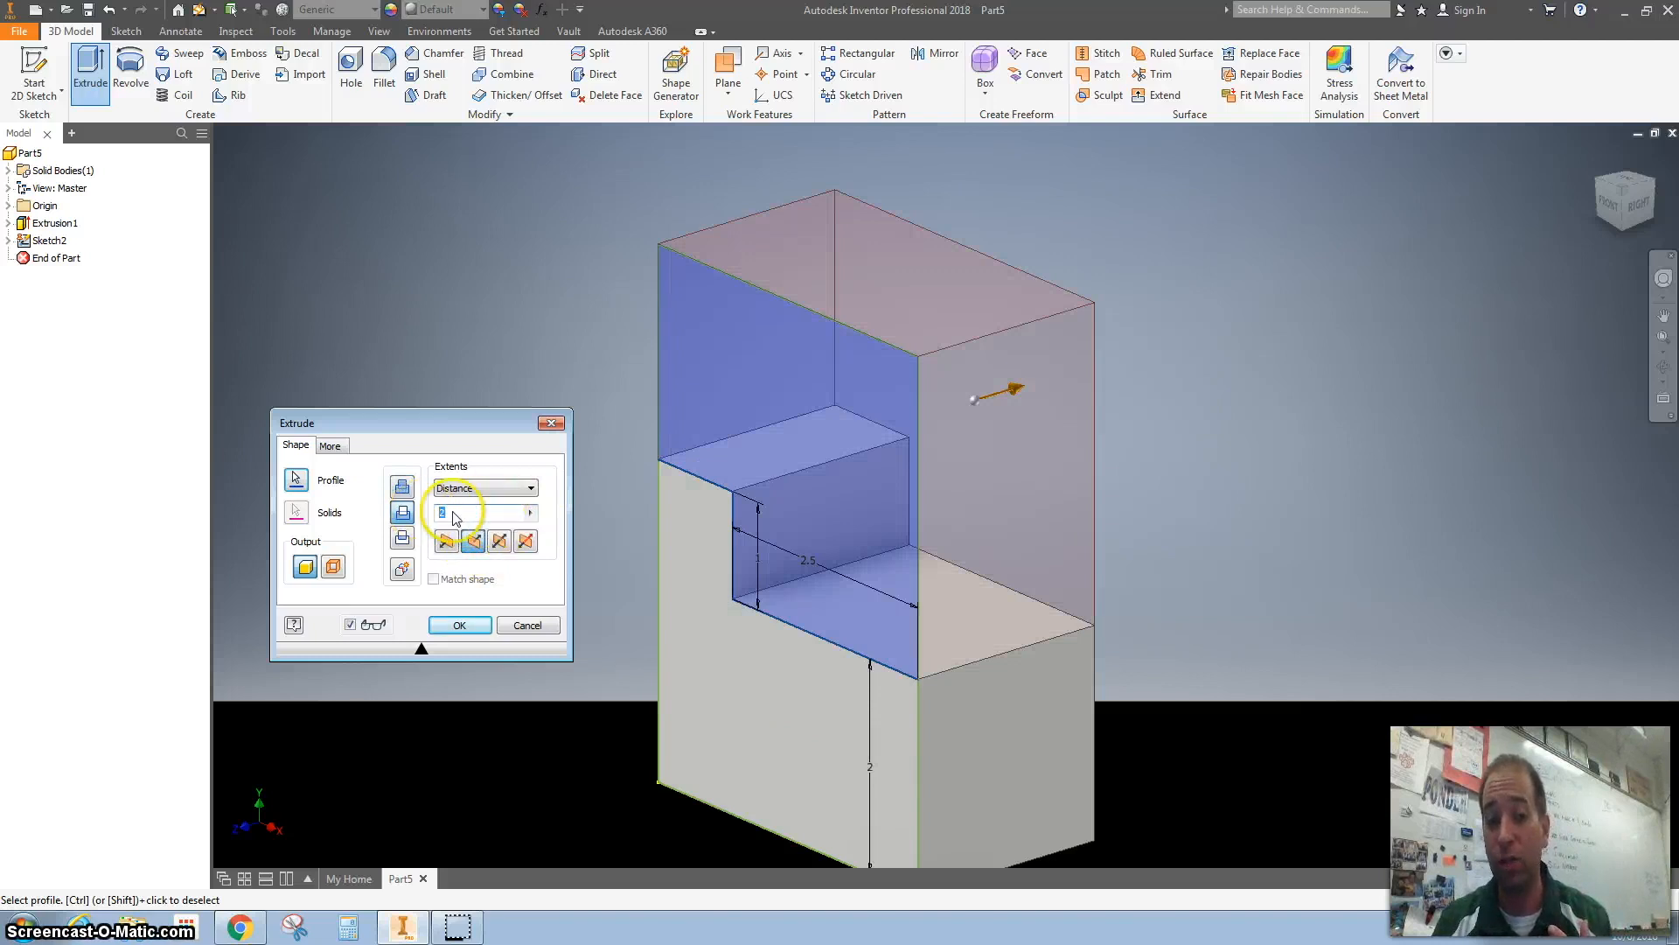
{"action": "left_click", "coordinate": [491, 508]}
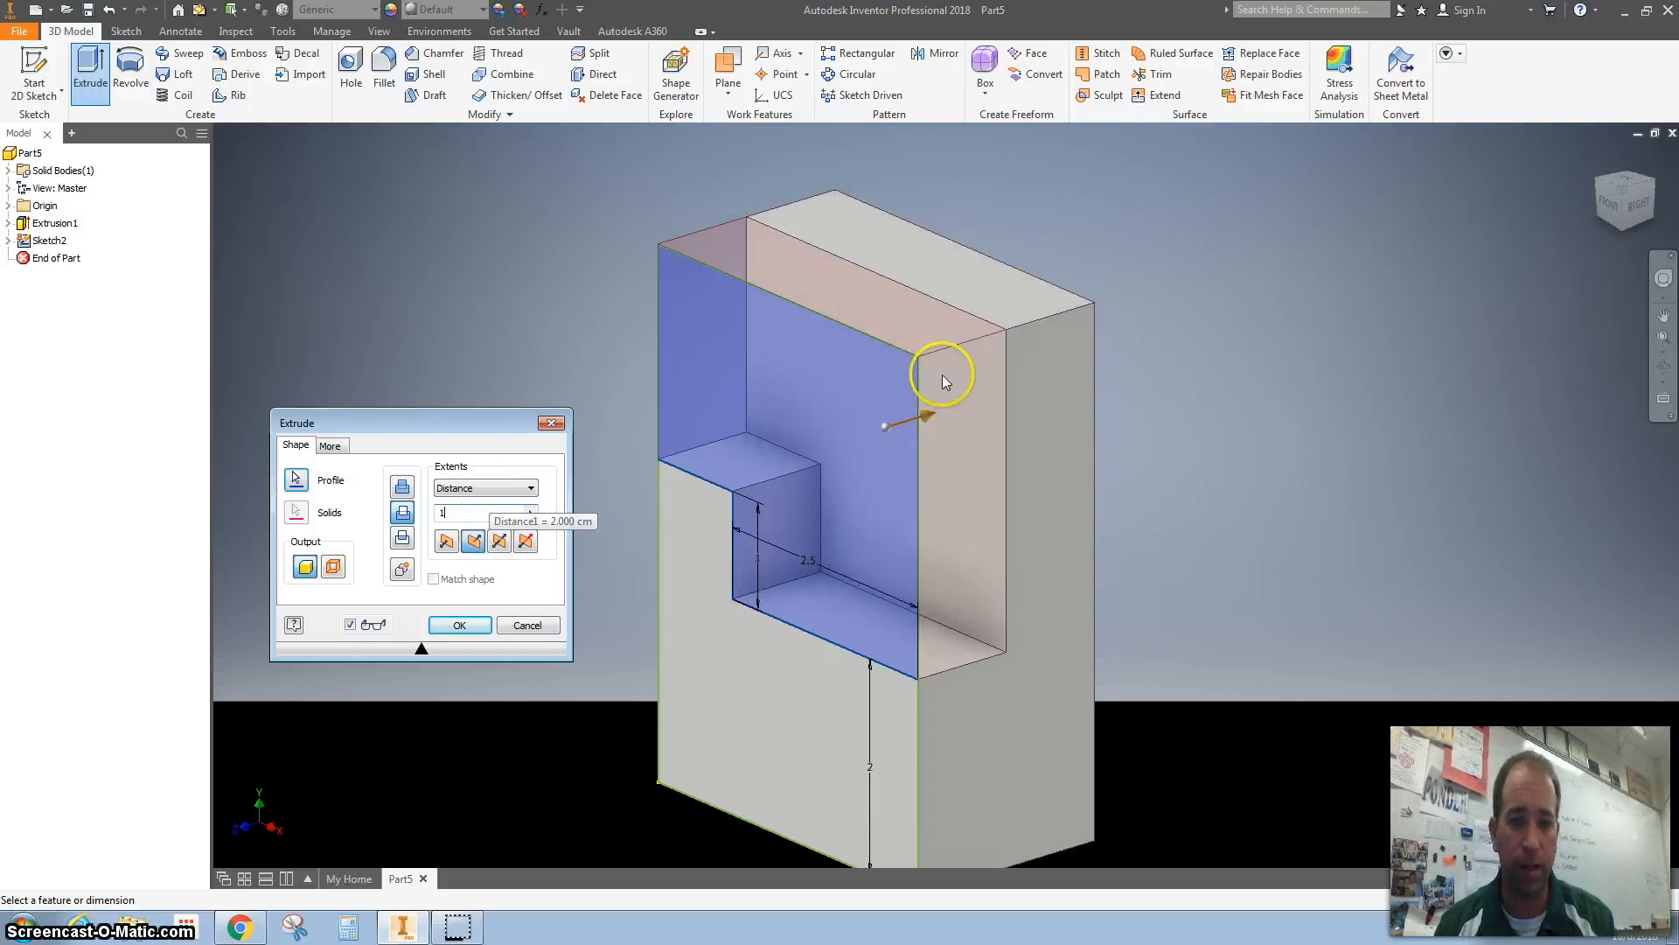
{"action": "left_click", "coordinate": [464, 631]}
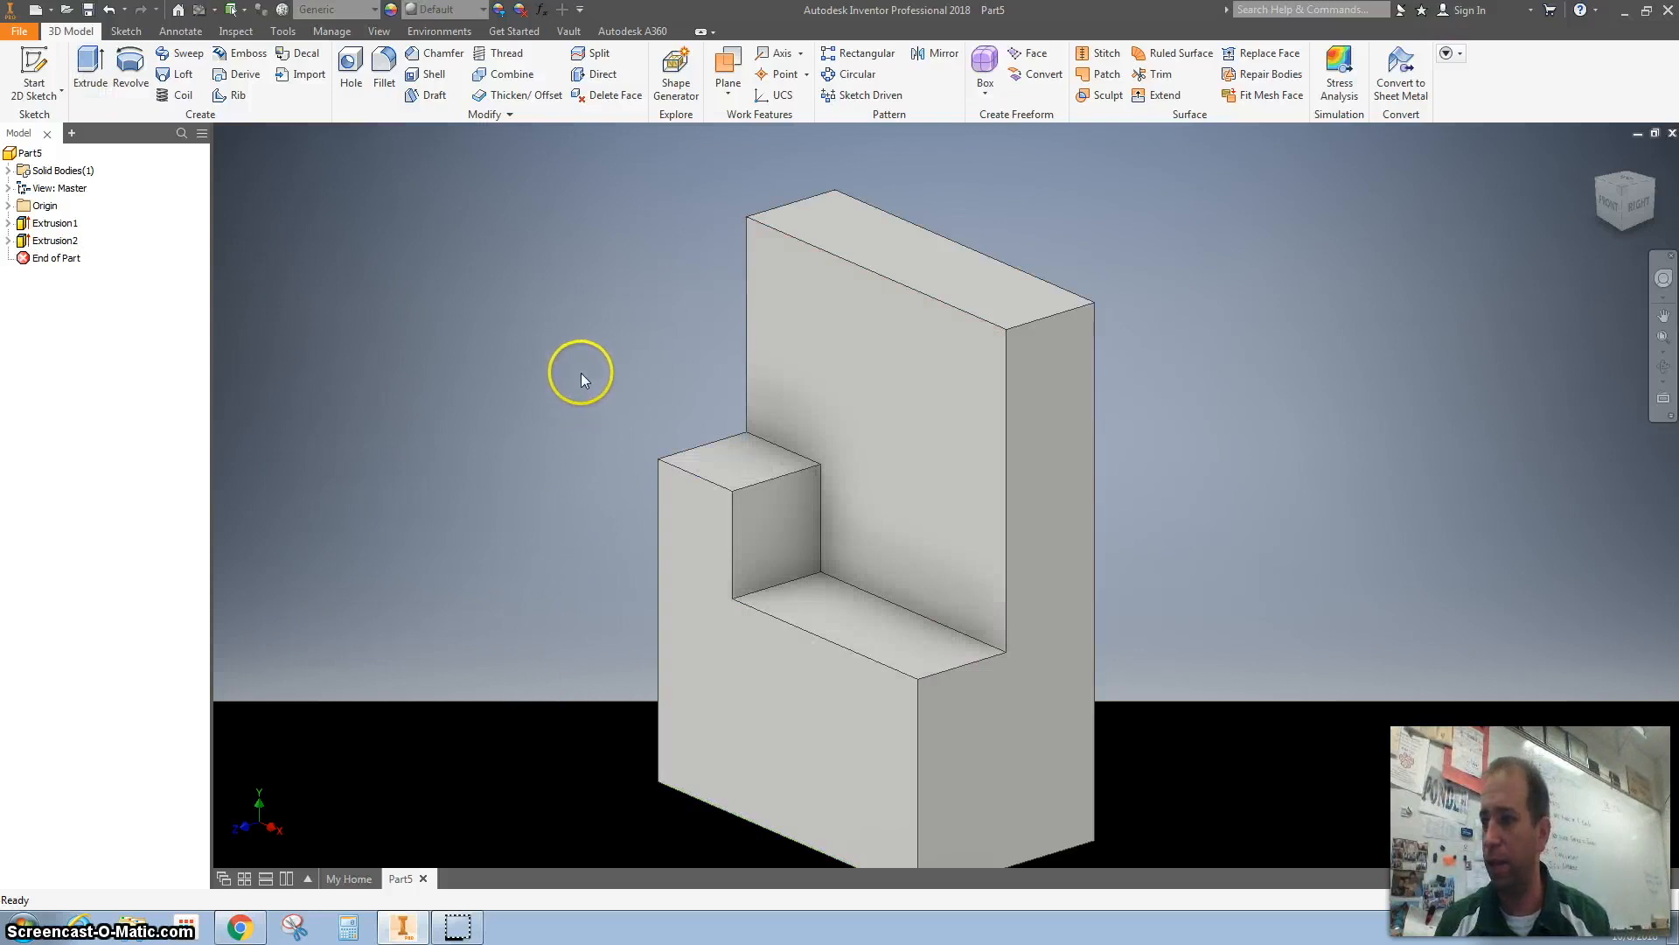
Begin saving the part in the IED folder of My Drive, entering 2.4 Number as the start of its file name
{"action": "left_click", "coordinate": [22, 33]}
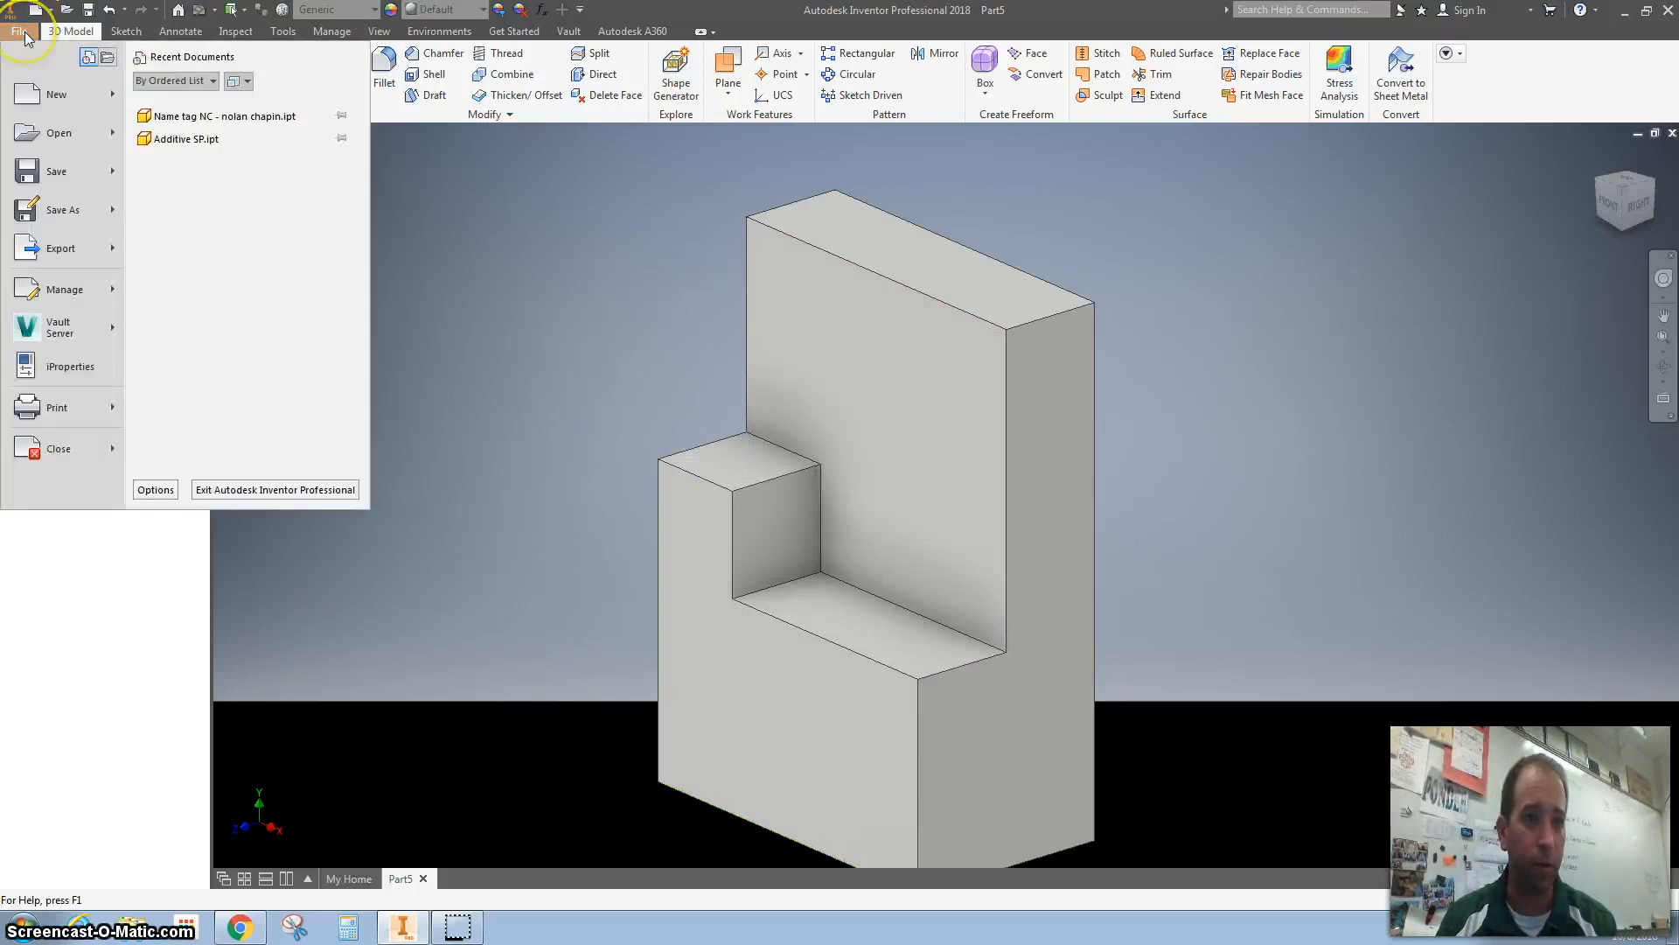
{"action": "mouse_move", "coordinate": [77, 218]}
{"action": "left_click", "coordinate": [77, 218]}
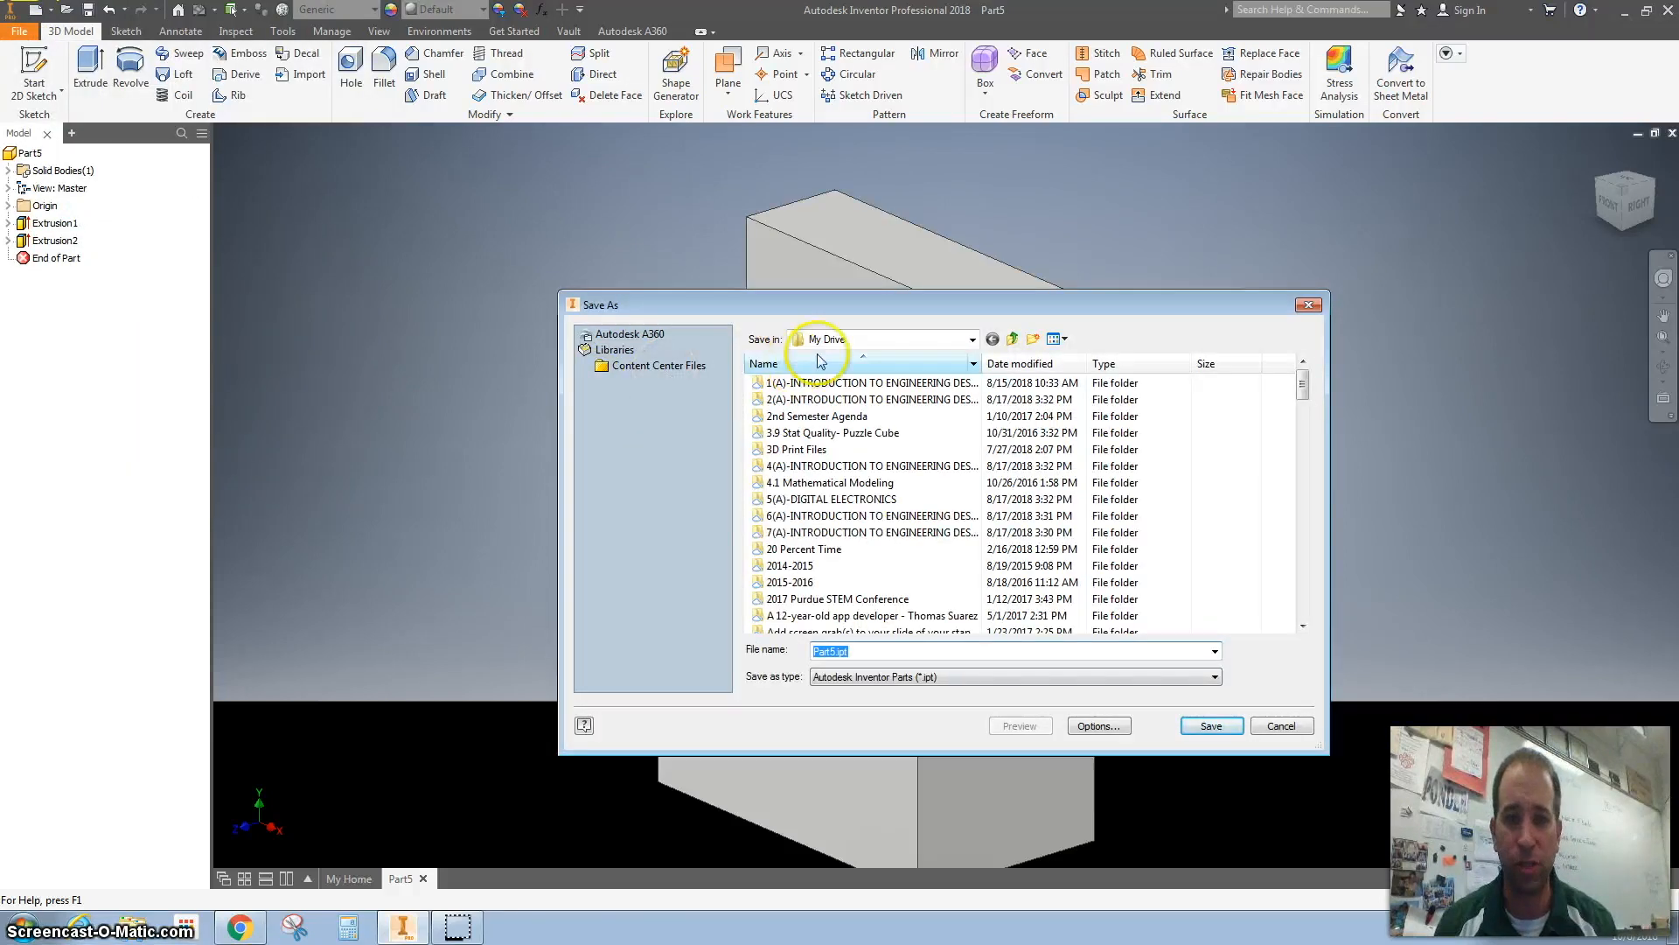
{"action": "left_click", "coordinate": [830, 341]}
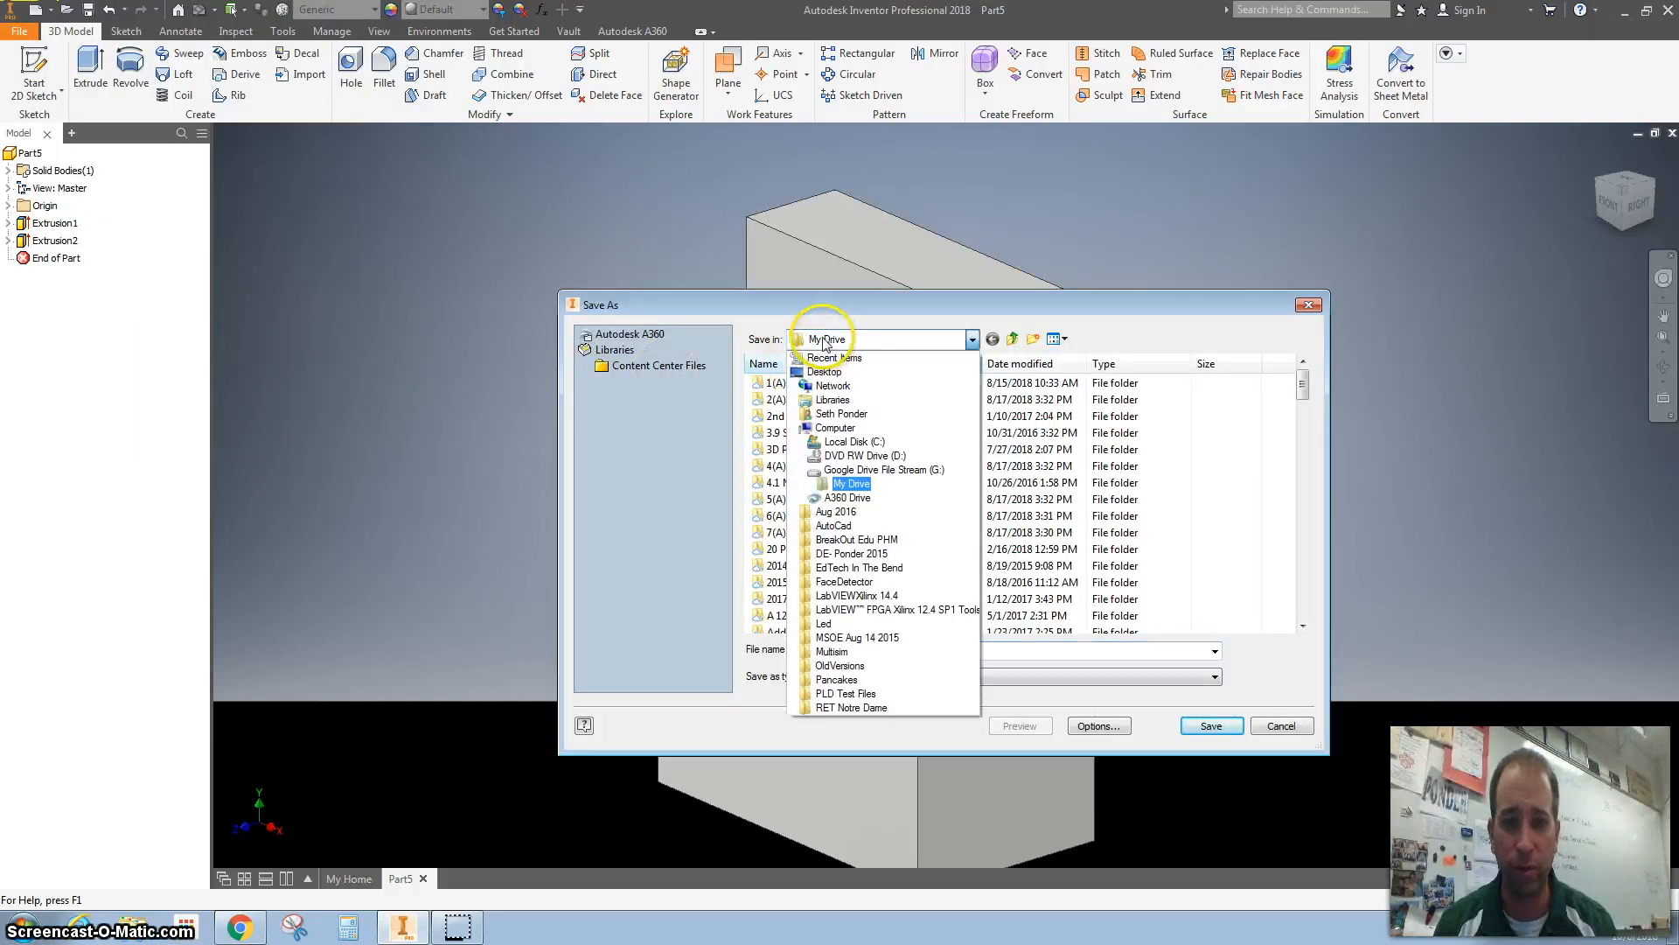
{"action": "left_click", "coordinate": [853, 477]}
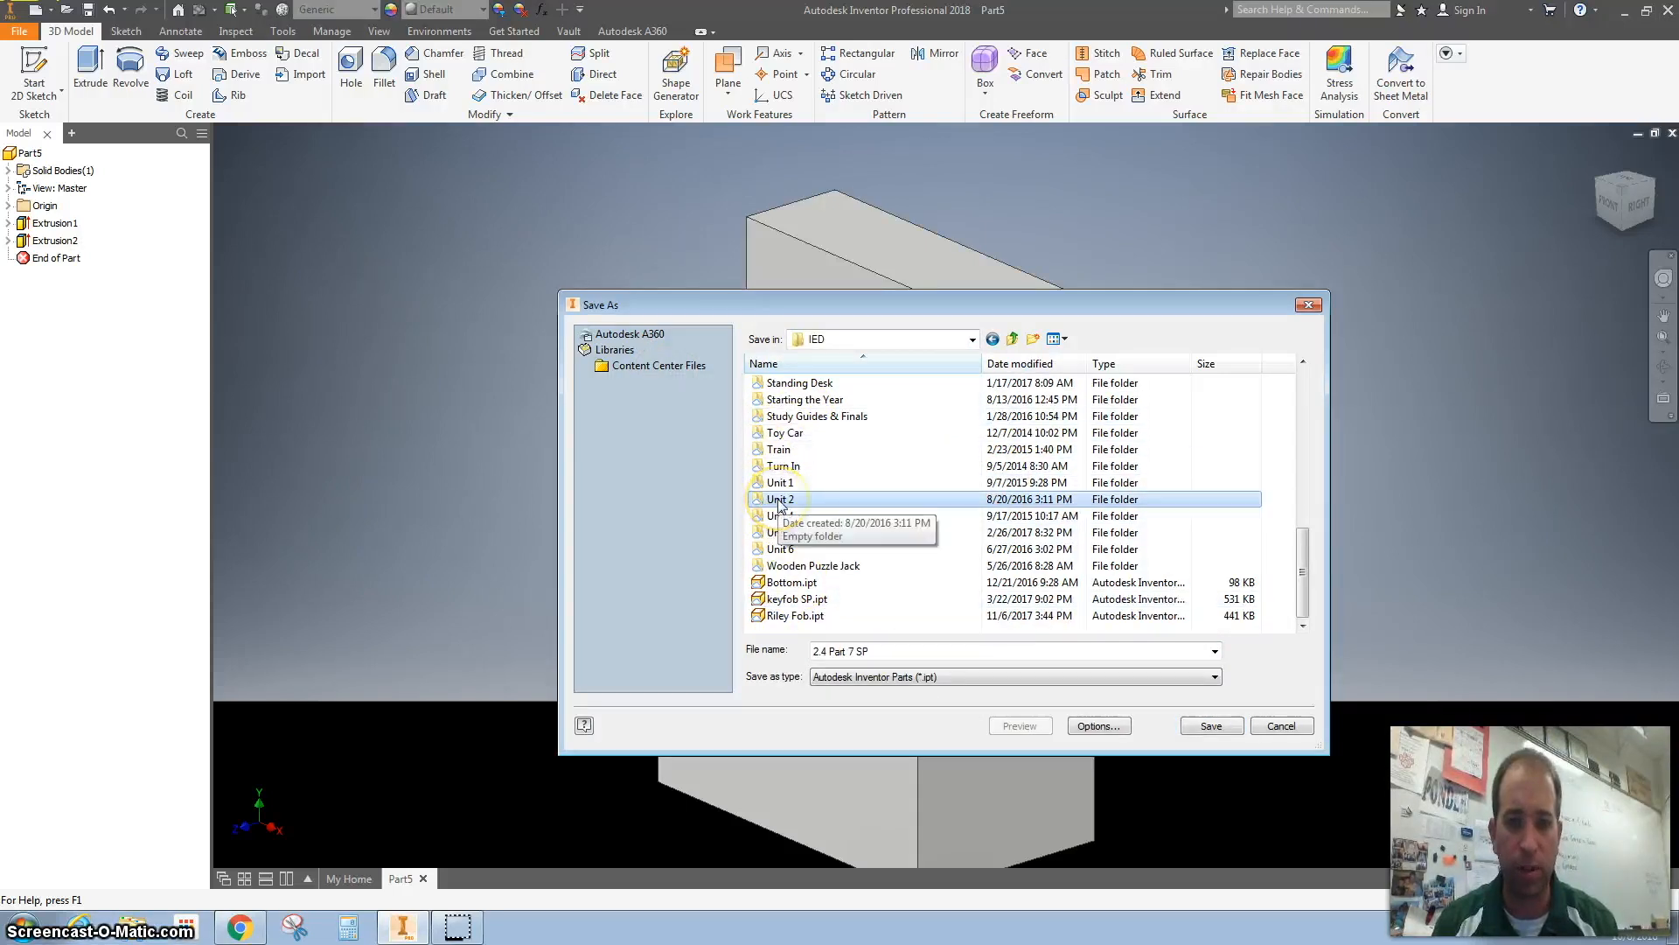
{"action": "left_click", "coordinate": [870, 654]}
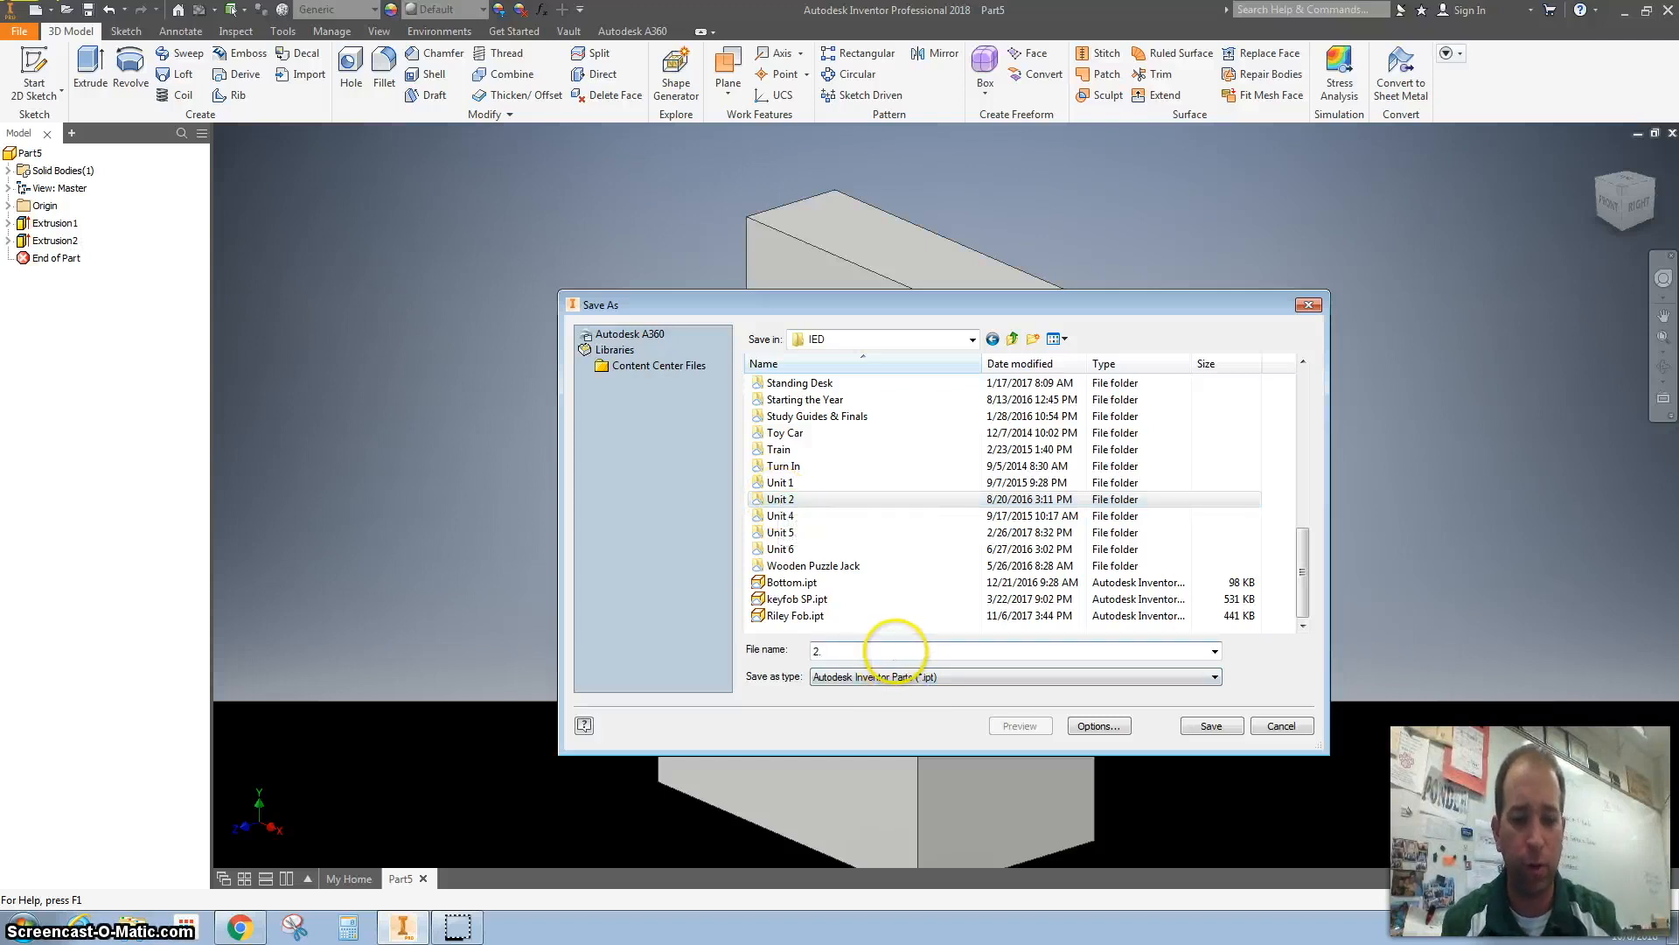
{"action": "type", "text": "Number"}
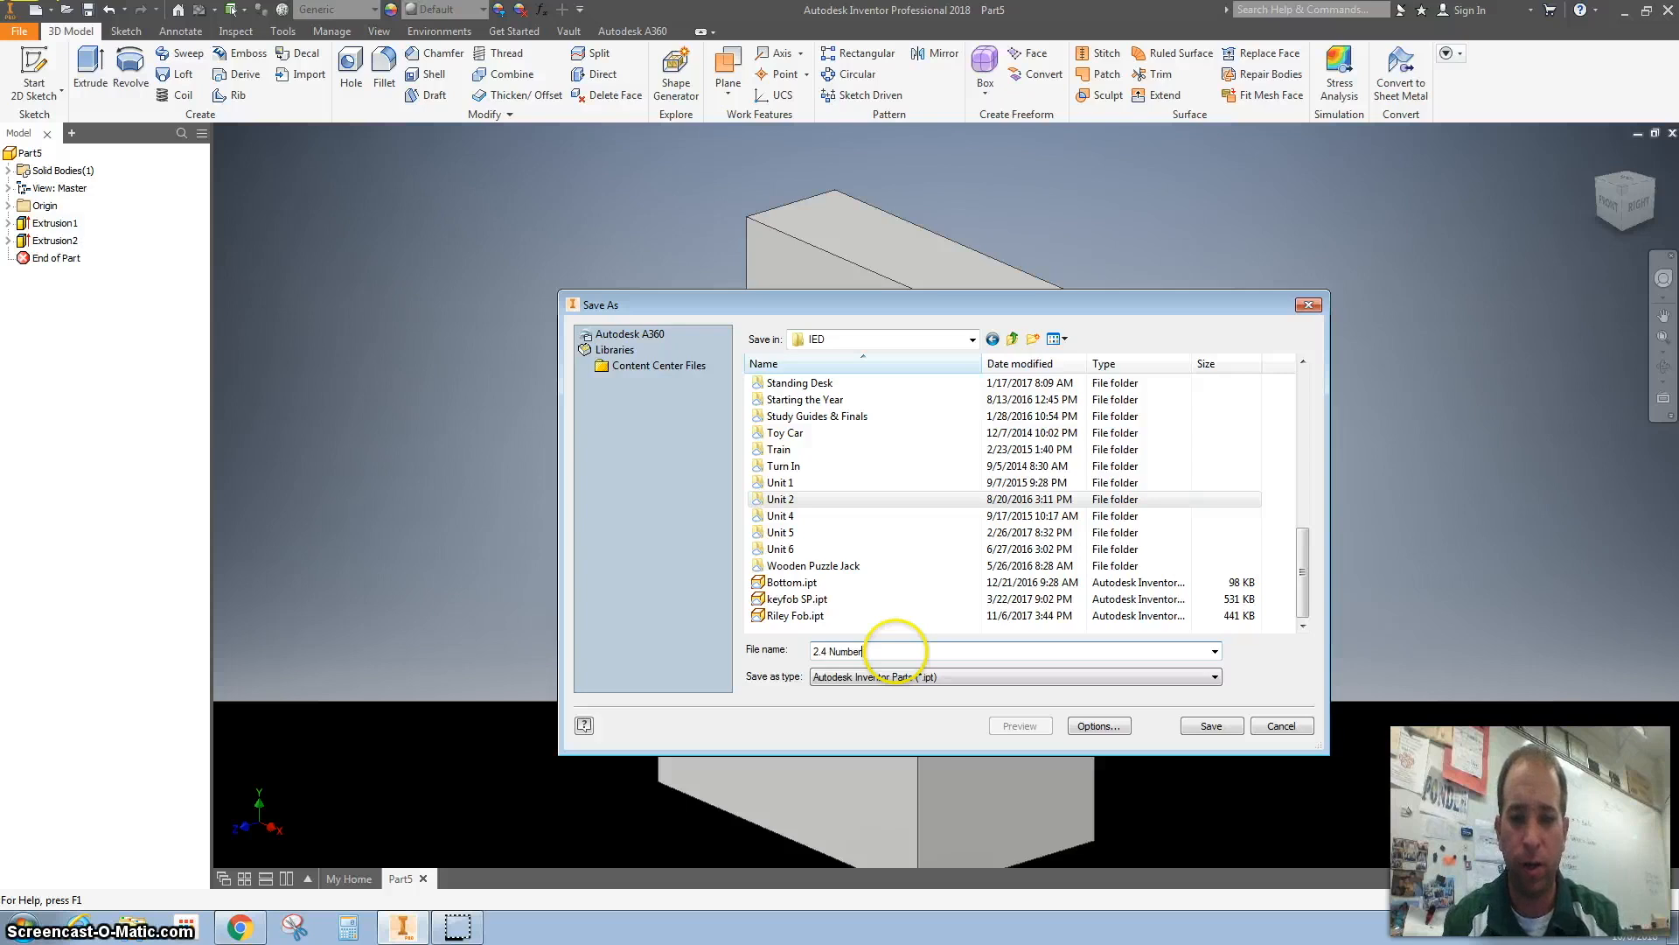